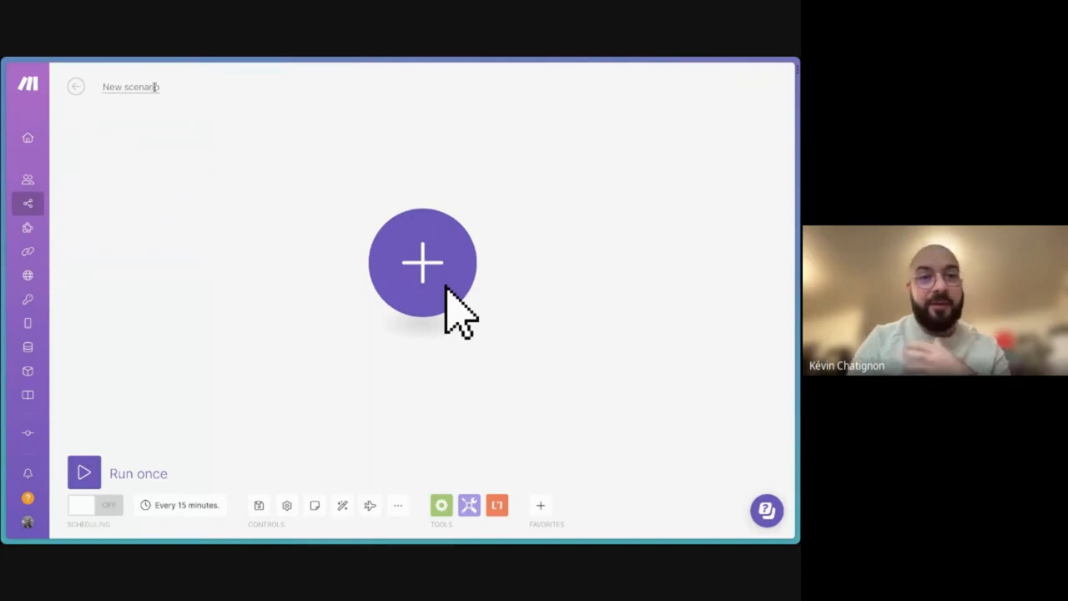
Rename the new scenario "Génération des contrats de travail".
{"action": "triple_click", "coordinate": [154, 86]}
{"action": "type", "text": "Géné"}
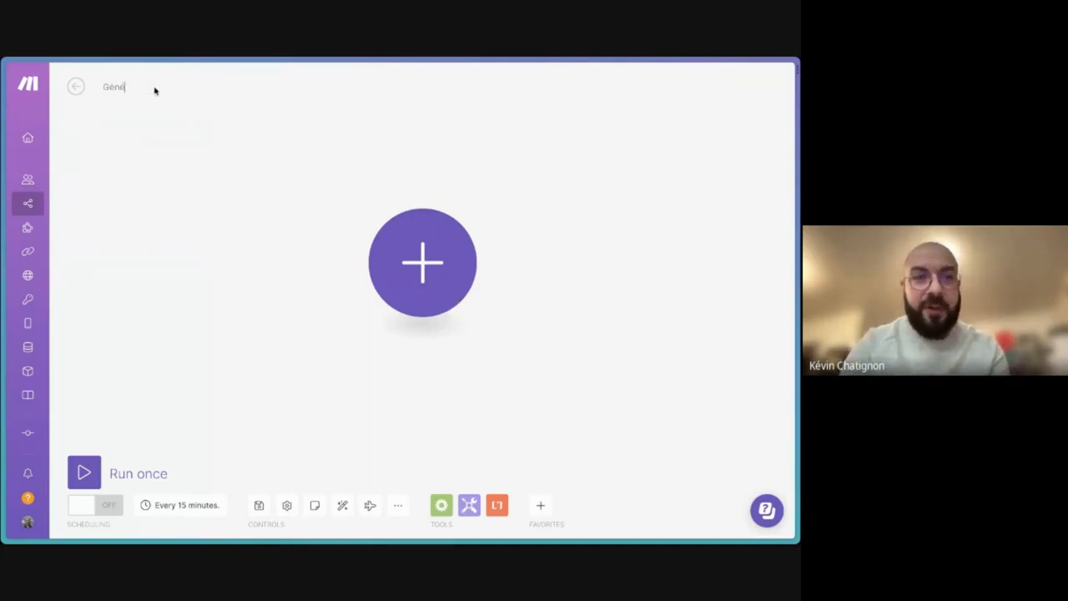
{"action": "type", "text": "ration des contrats de travail"}
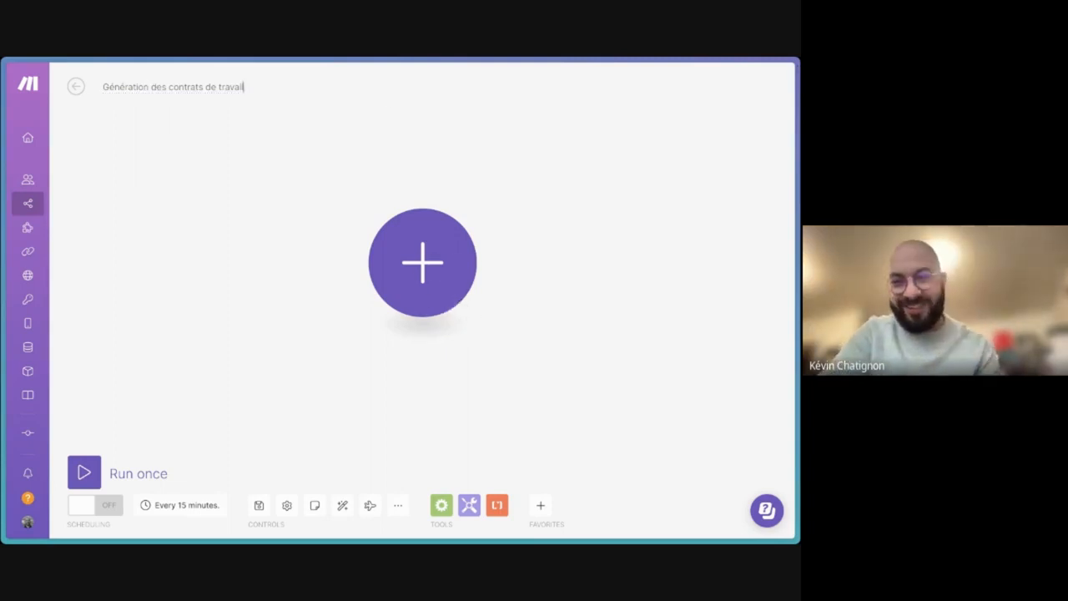
Add a Google Sheets Search Rows module as the scenario's first module.
{"action": "left_click", "coordinate": [428, 284]}
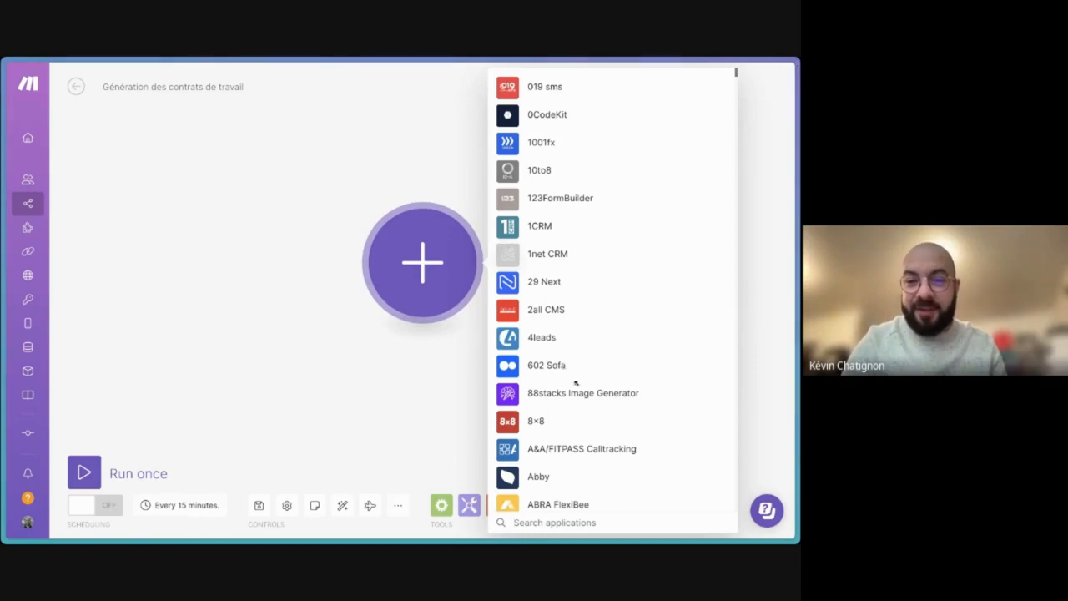
{"action": "left_click", "coordinate": [547, 522]}
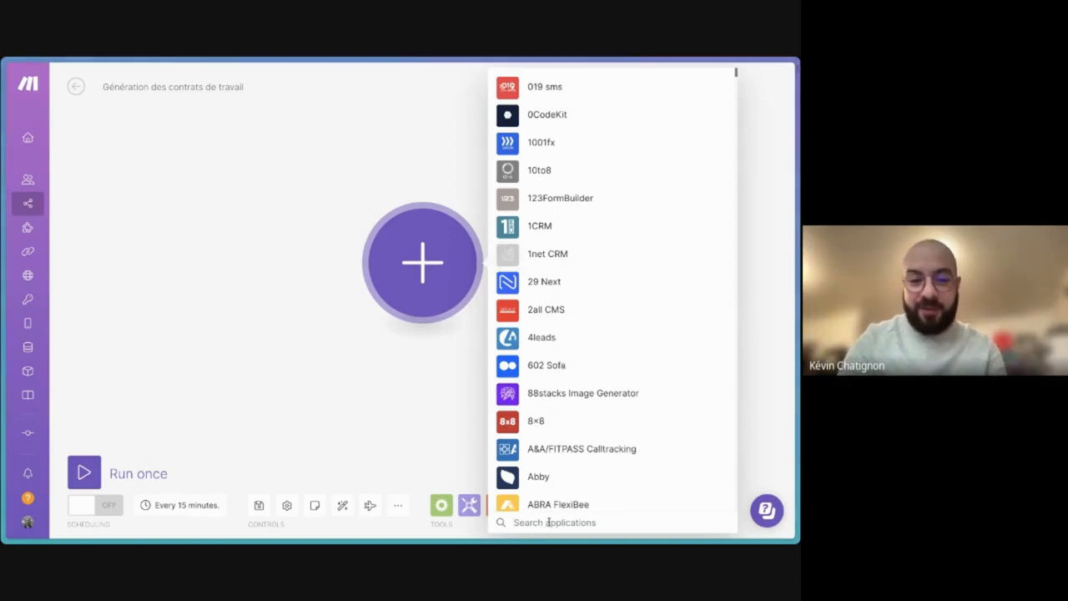
{"action": "type", "text": "googl"}
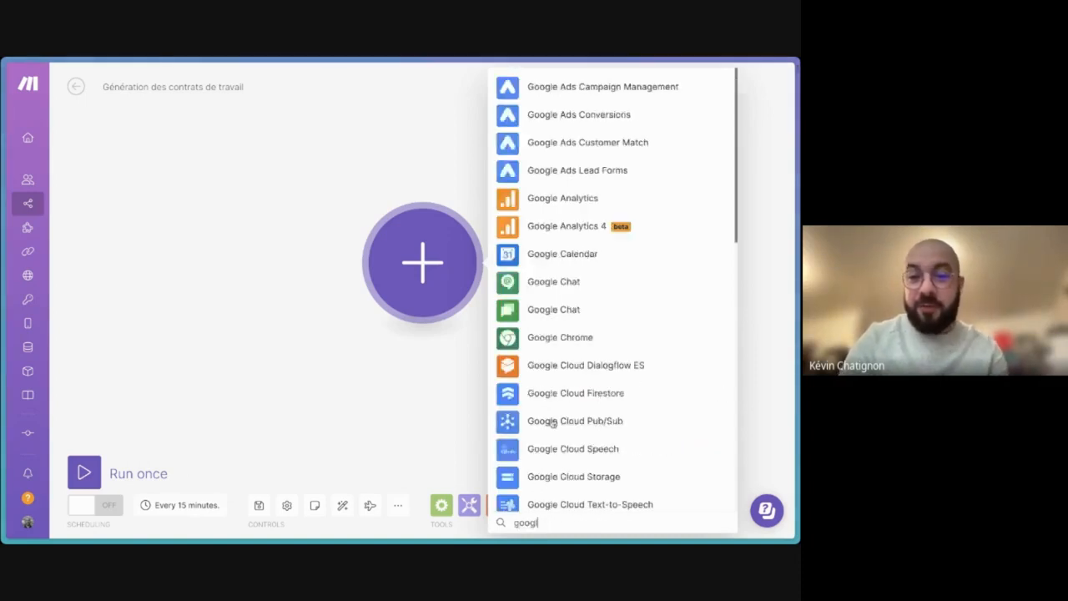
{"action": "type", "text": "e sheet"}
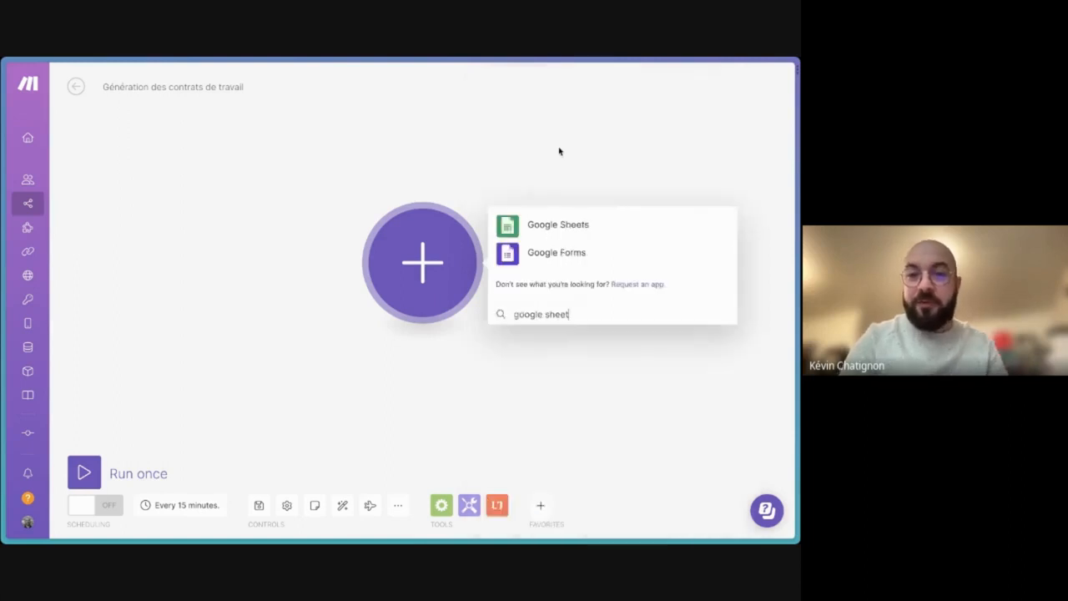
{"action": "left_click", "coordinate": [539, 231]}
{"action": "scroll", "coordinate": [555, 244], "scroll_direction": "down", "scroll_amount": 1}
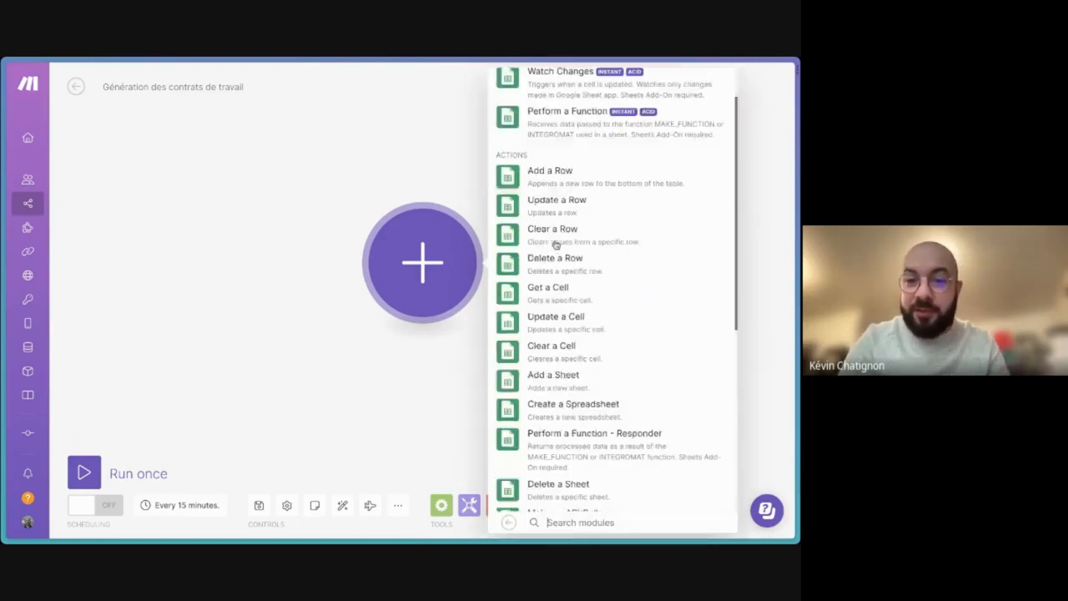
{"action": "scroll", "coordinate": [556, 244], "scroll_direction": "down", "scroll_amount": 5}
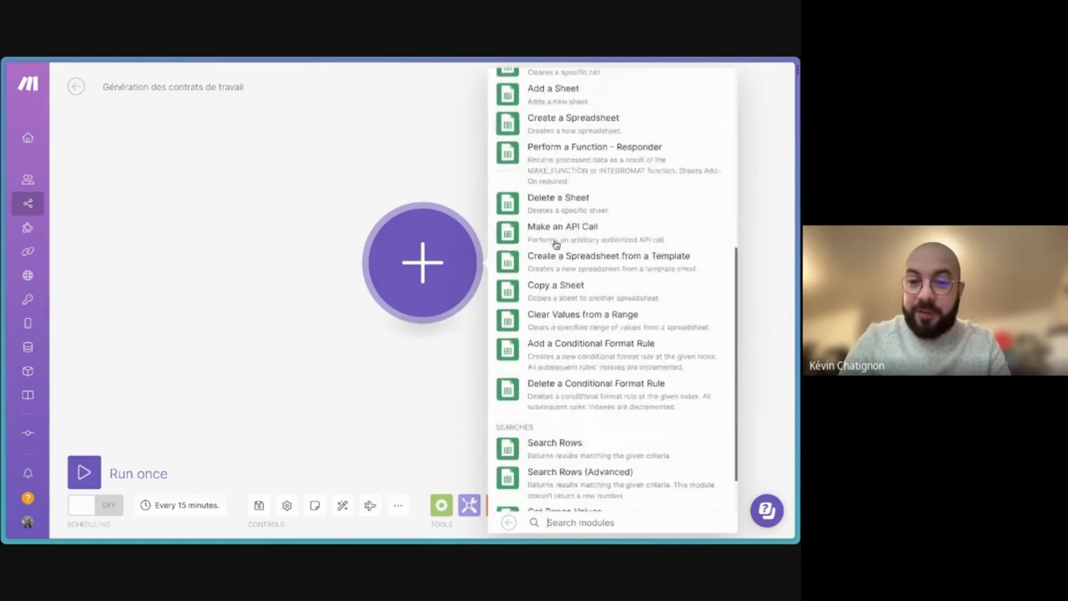
{"action": "scroll", "coordinate": [556, 244], "scroll_direction": "down", "scroll_amount": 1}
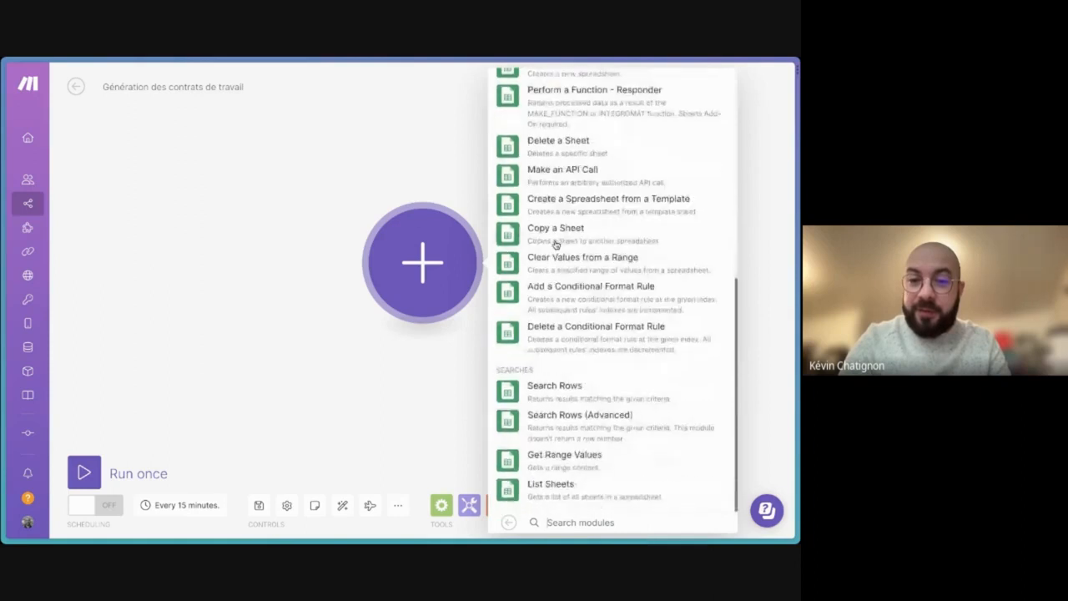
{"action": "left_click", "coordinate": [577, 399]}
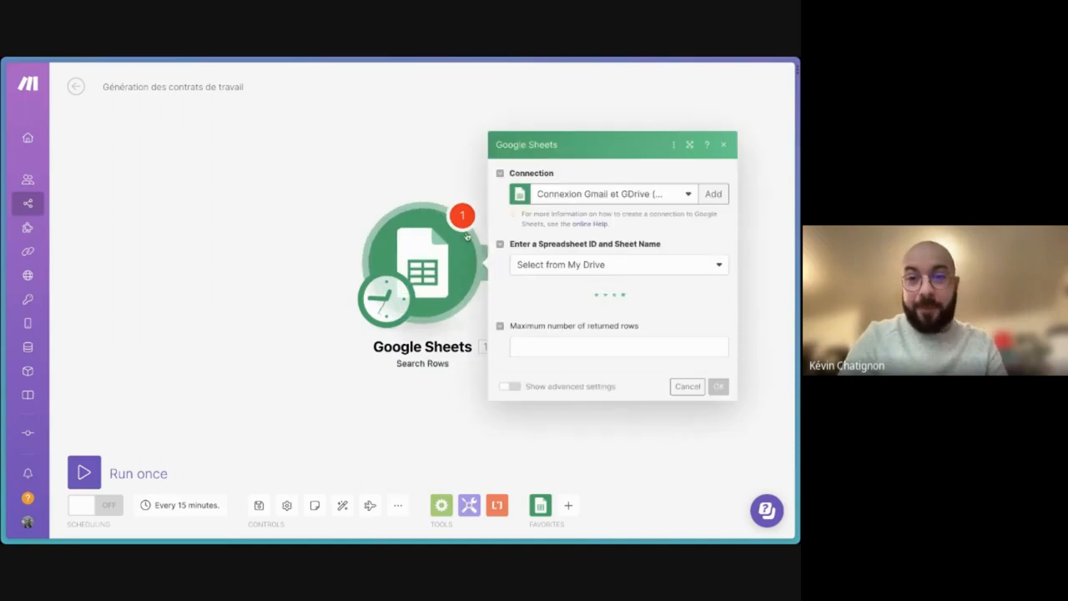
Review the Google Sheets module's available connections and the form for creating a new Google connection.
{"action": "left_click_drag", "start_coordinate": [517, 145], "coordinate": [565, 144]}
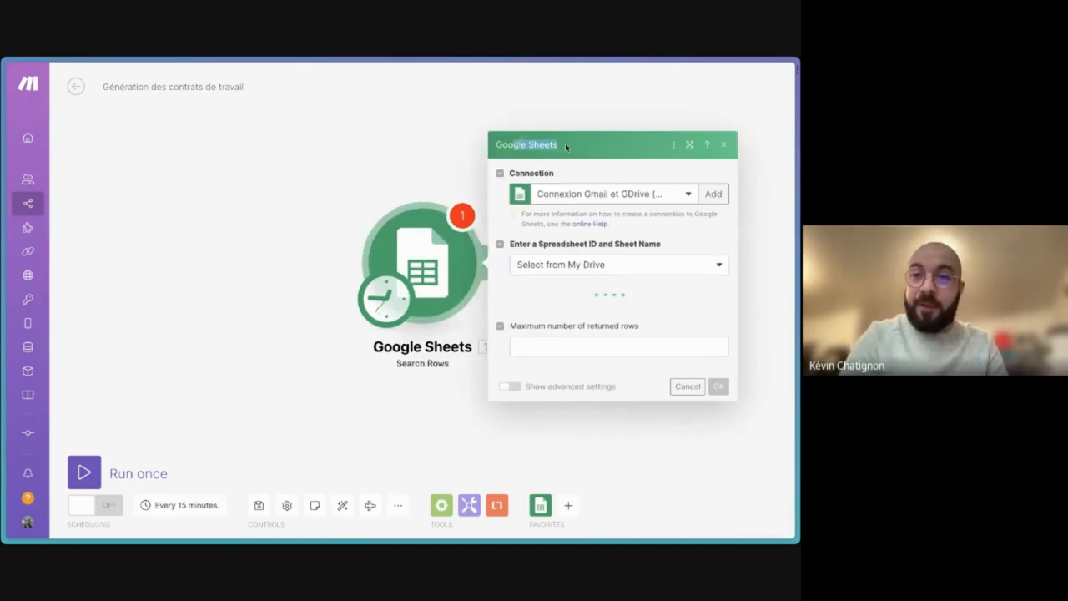
{"action": "left_click", "coordinate": [626, 185]}
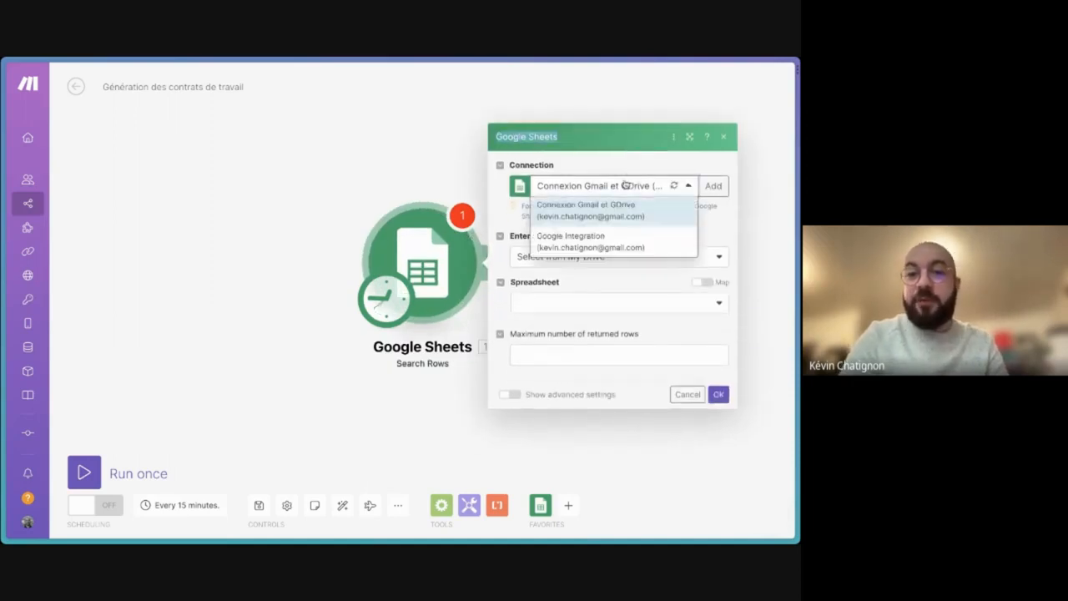
{"action": "left_click", "coordinate": [592, 205]}
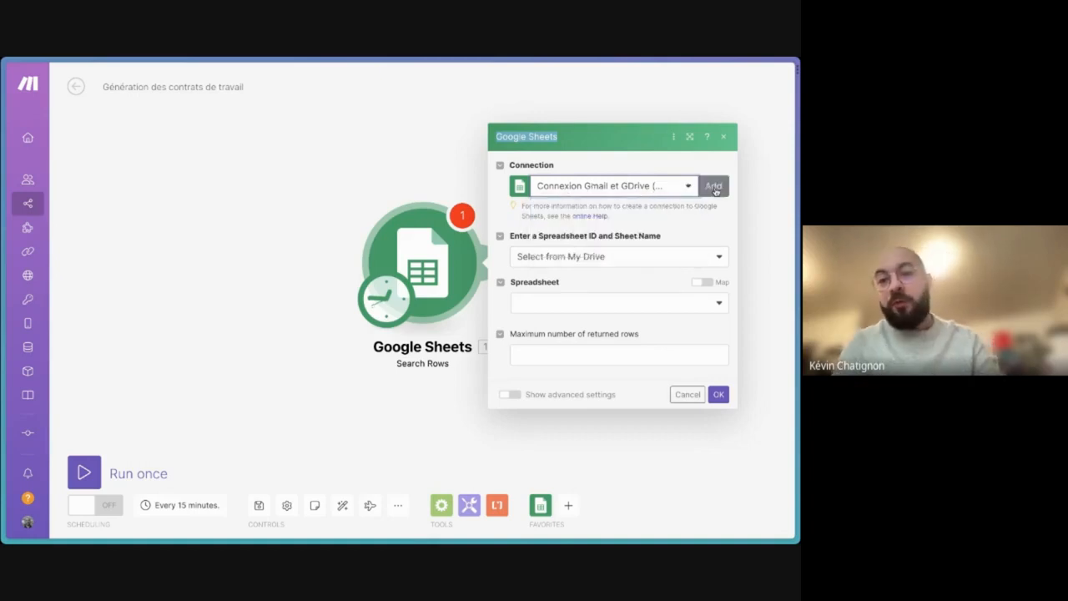
{"action": "left_click", "coordinate": [714, 190]}
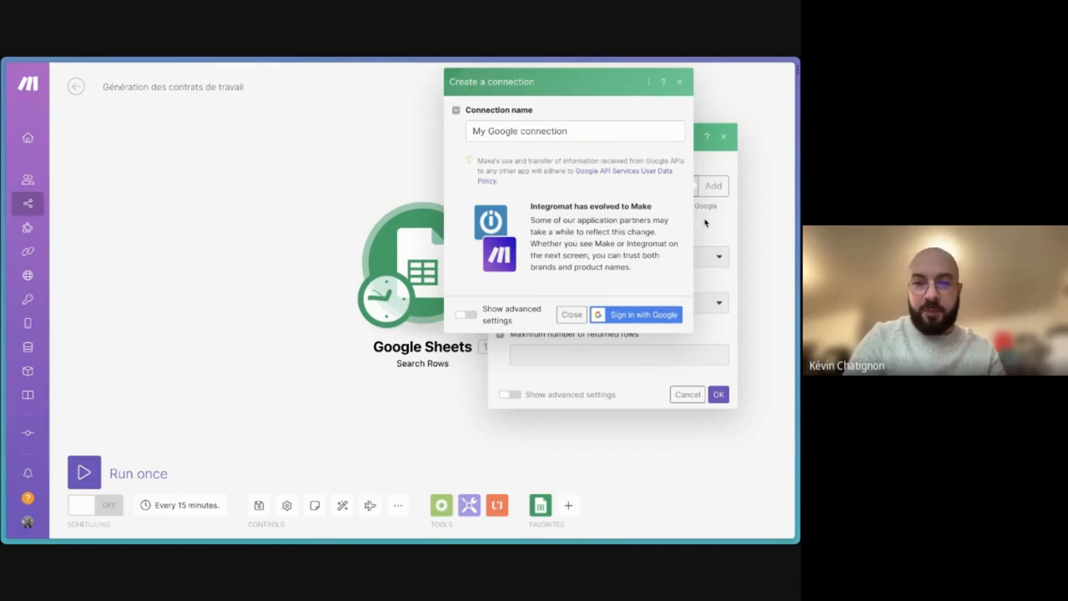
{"action": "left_click", "coordinate": [681, 82]}
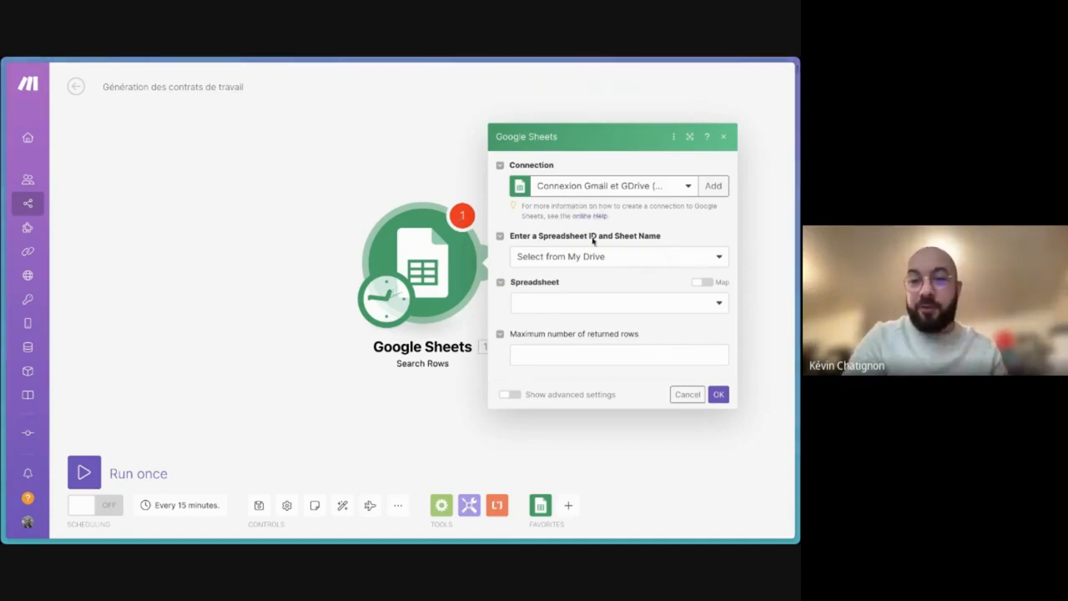
Choose the spreadsheet "Génération de contrats" from My Drive and its sheet "Nouveaux contrats" as the search source.
{"action": "left_click", "coordinate": [575, 265]}
{"action": "left_click", "coordinate": [572, 260]}
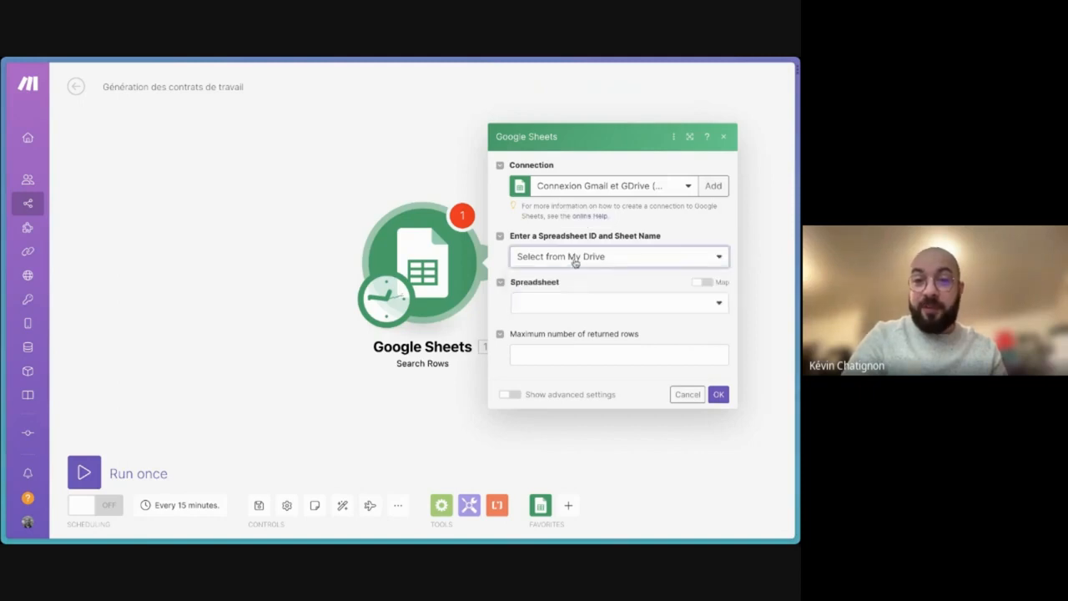
{"action": "left_click", "coordinate": [580, 310]}
{"action": "type", "text": "génér"}
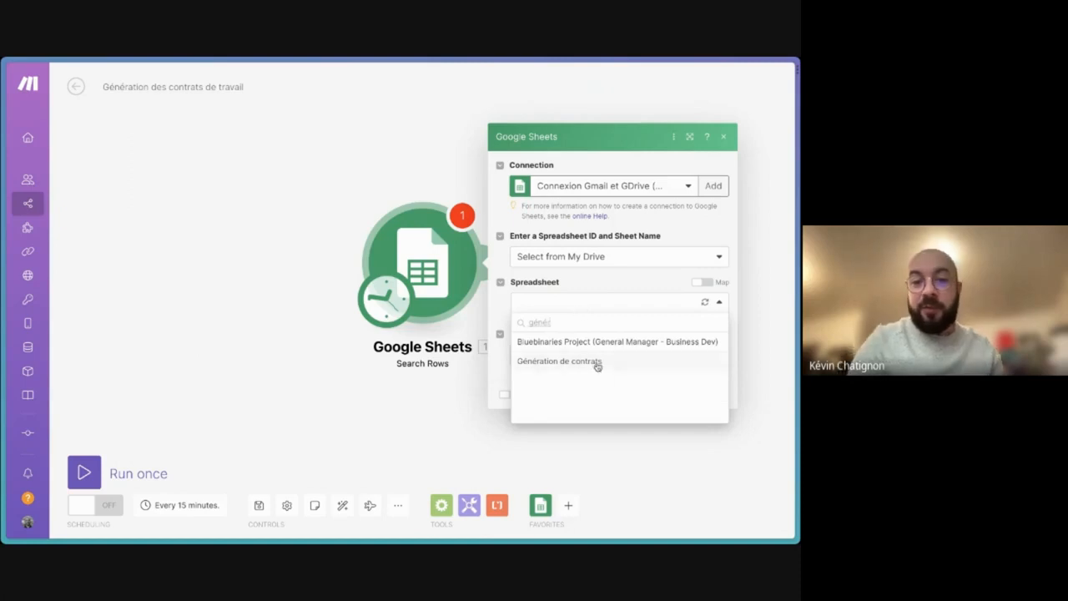
{"action": "left_click", "coordinate": [596, 362]}
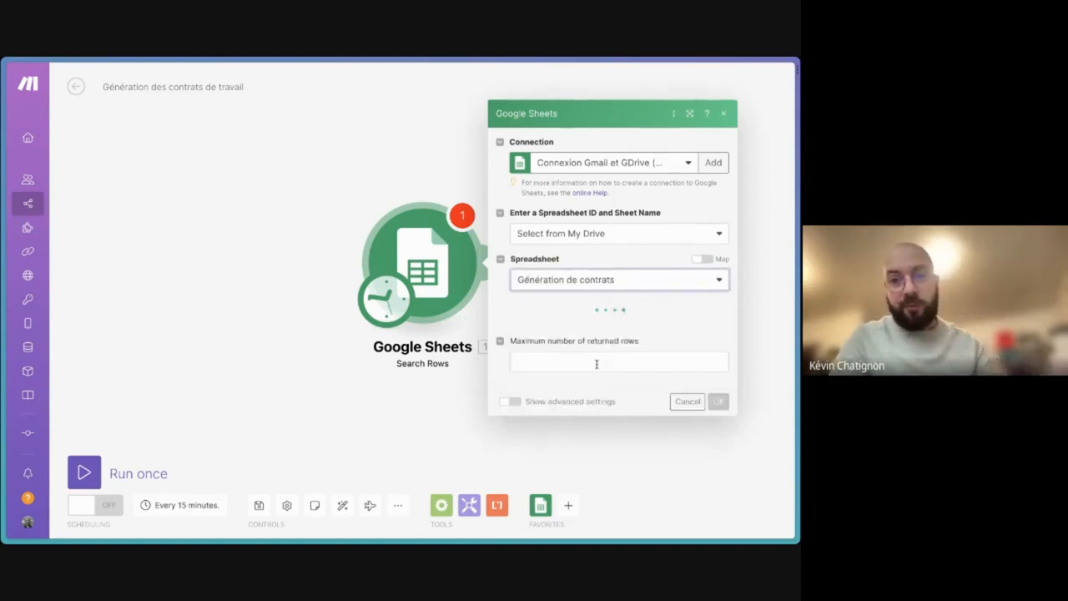
{"action": "left_click", "coordinate": [592, 329]}
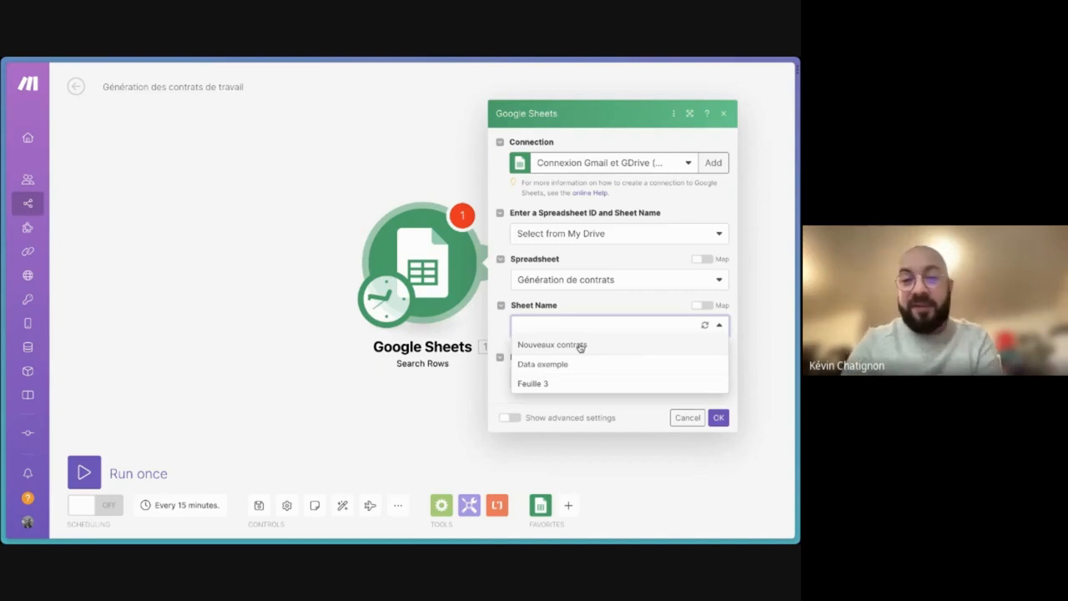
{"action": "left_click", "coordinate": [580, 345]}
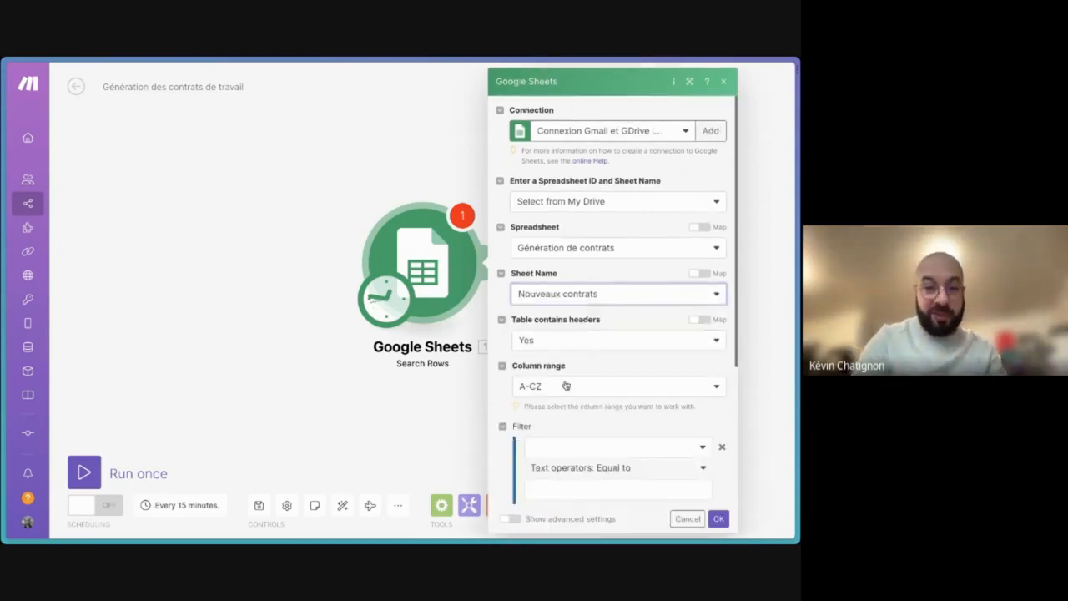
Set the Search Rows column range to A-ZZ.
{"action": "scroll", "coordinate": [565, 385], "scroll_direction": "down", "scroll_amount": 1}
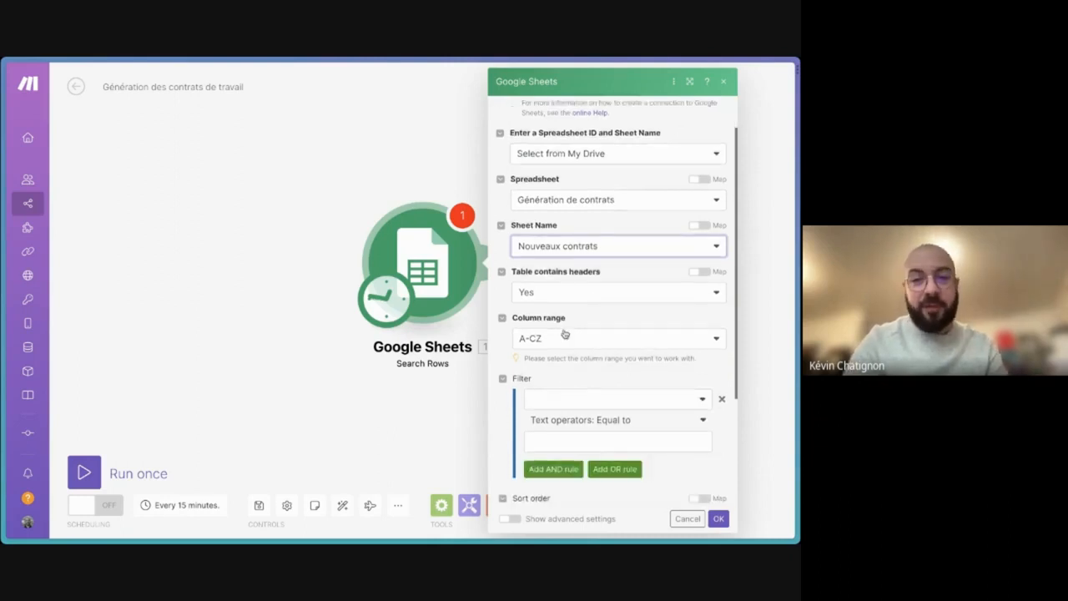
{"action": "left_click", "coordinate": [563, 337]}
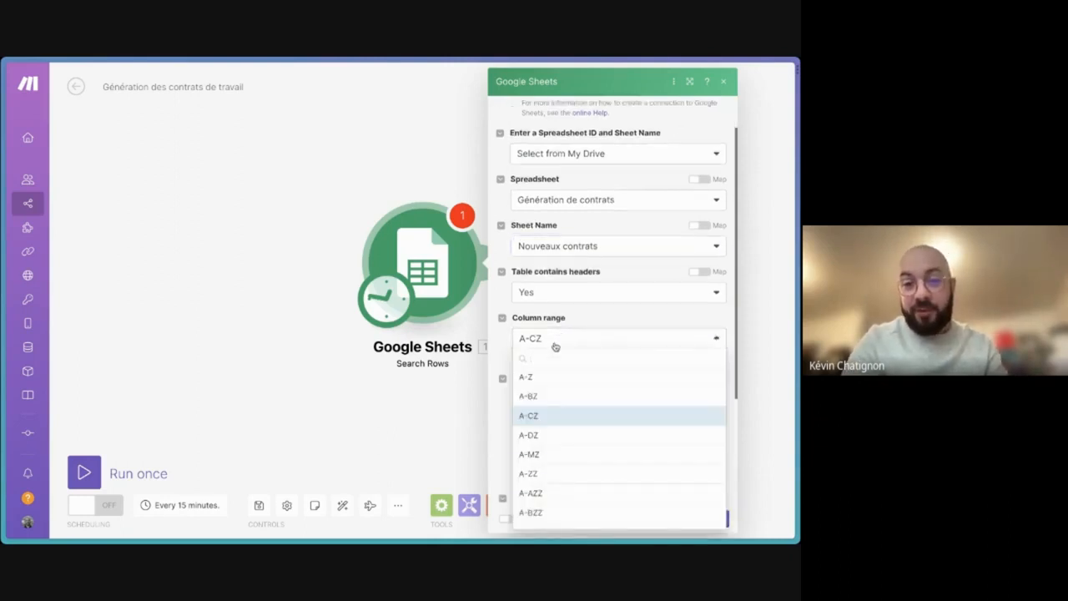
{"action": "left_click", "coordinate": [548, 473]}
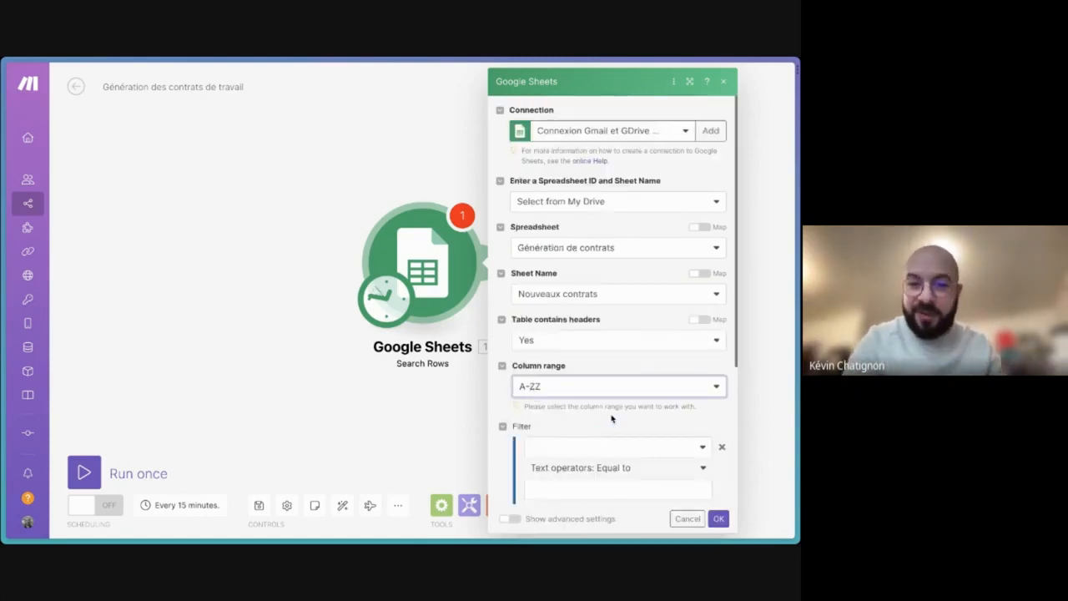
Set the maximum number of returned rows to 15 and save the Google Sheets module's settings.
{"action": "scroll", "coordinate": [604, 417], "scroll_direction": "down", "scroll_amount": 1}
{"action": "scroll", "coordinate": [602, 415], "scroll_direction": "down", "scroll_amount": 3}
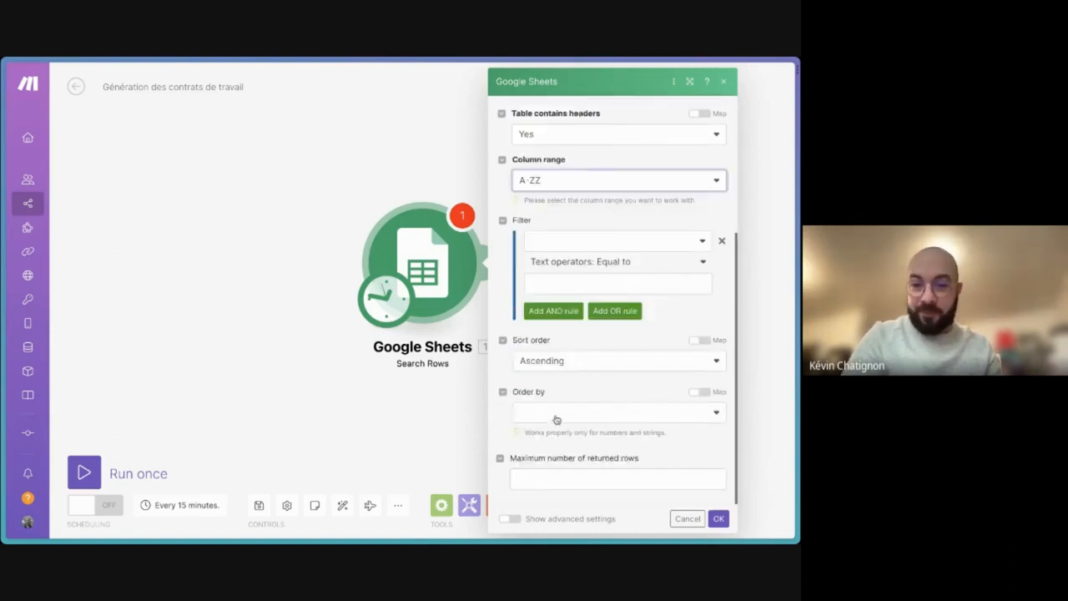
{"action": "left_click", "coordinate": [560, 478]}
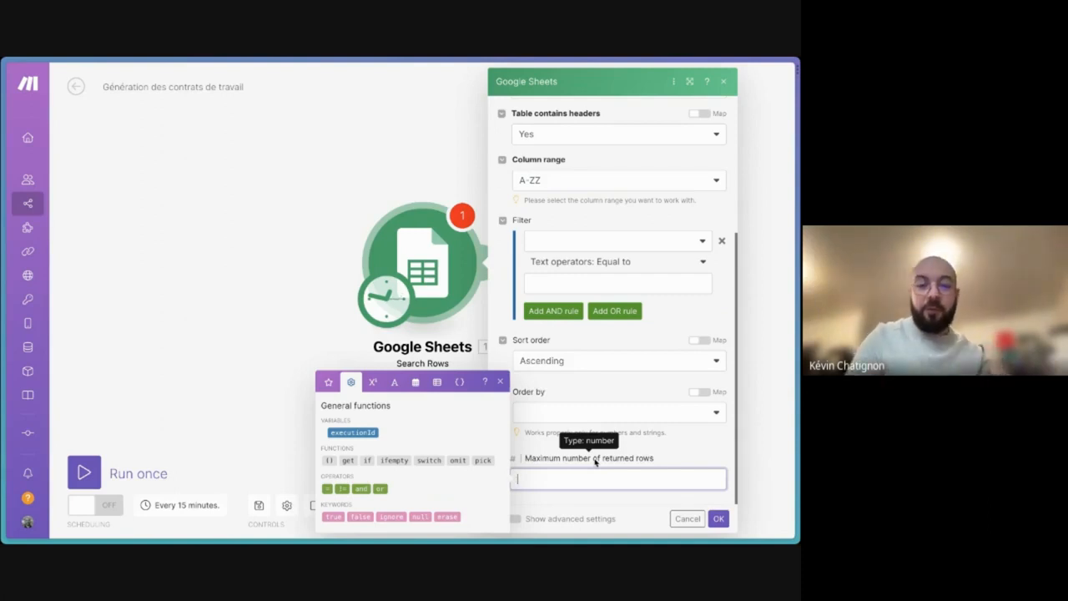
{"action": "type", "text": "15"}
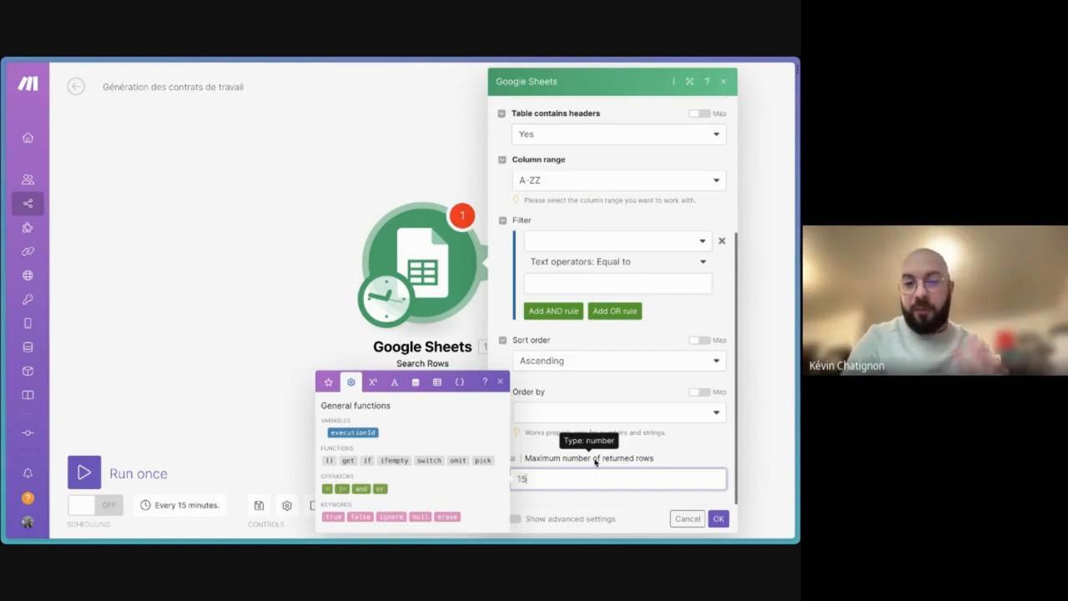
{"action": "left_click", "coordinate": [683, 503]}
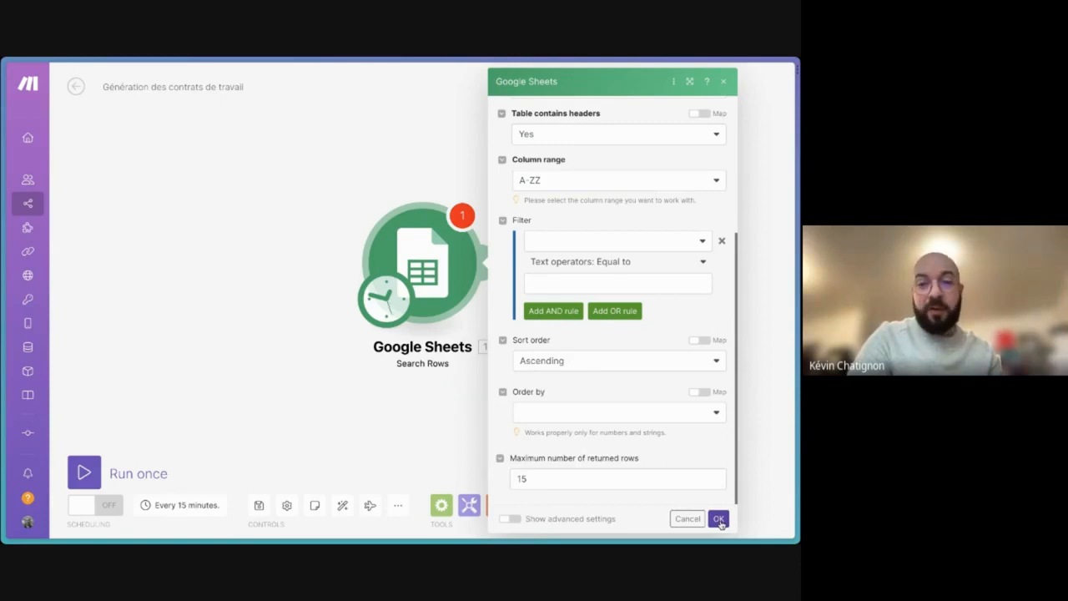
{"action": "left_click", "coordinate": [719, 519]}
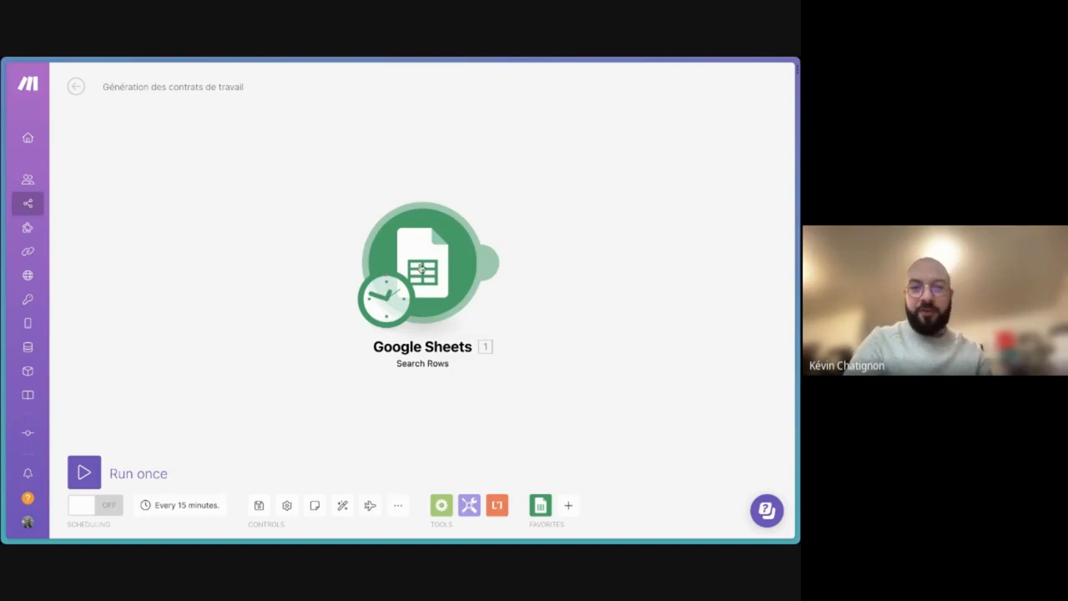
Add a Google Docs "Create a Document from a Template" module after the Google Sheets module.
{"action": "left_click", "coordinate": [501, 268]}
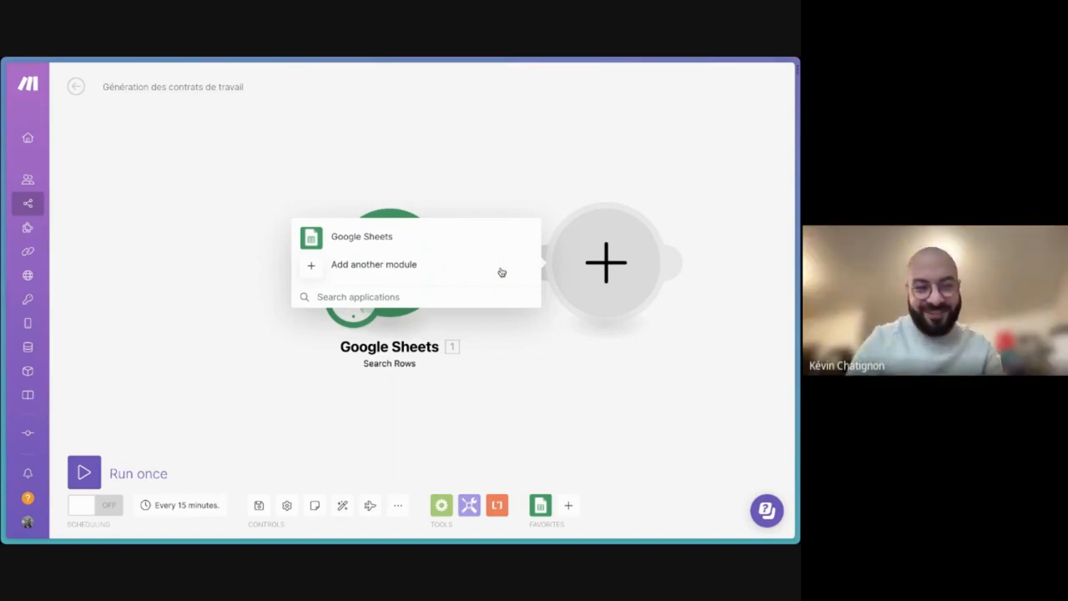
{"action": "type", "text": "google"}
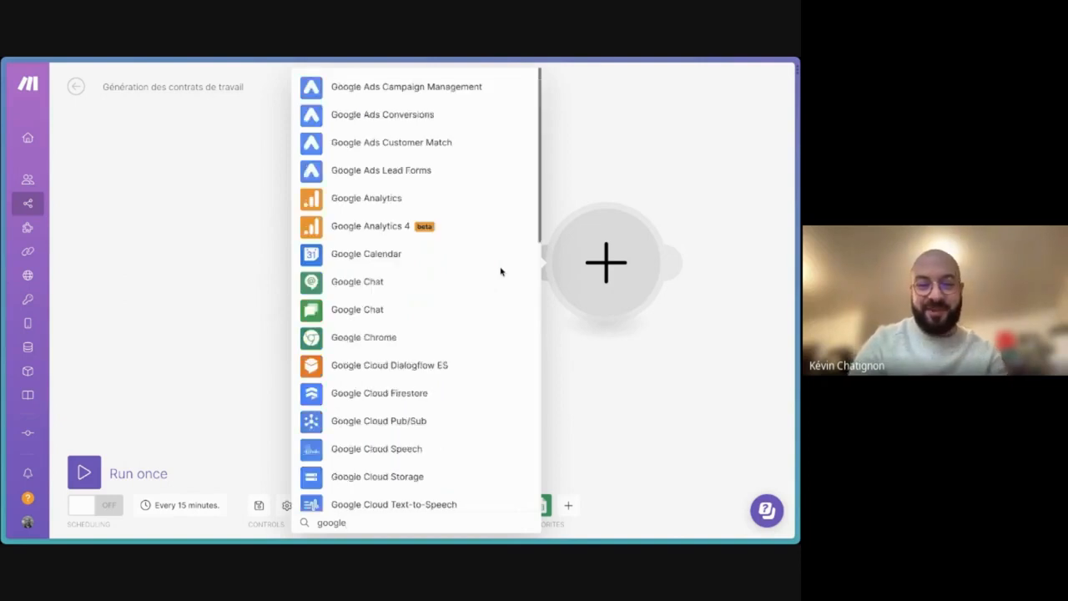
{"action": "type", "text": " docs"}
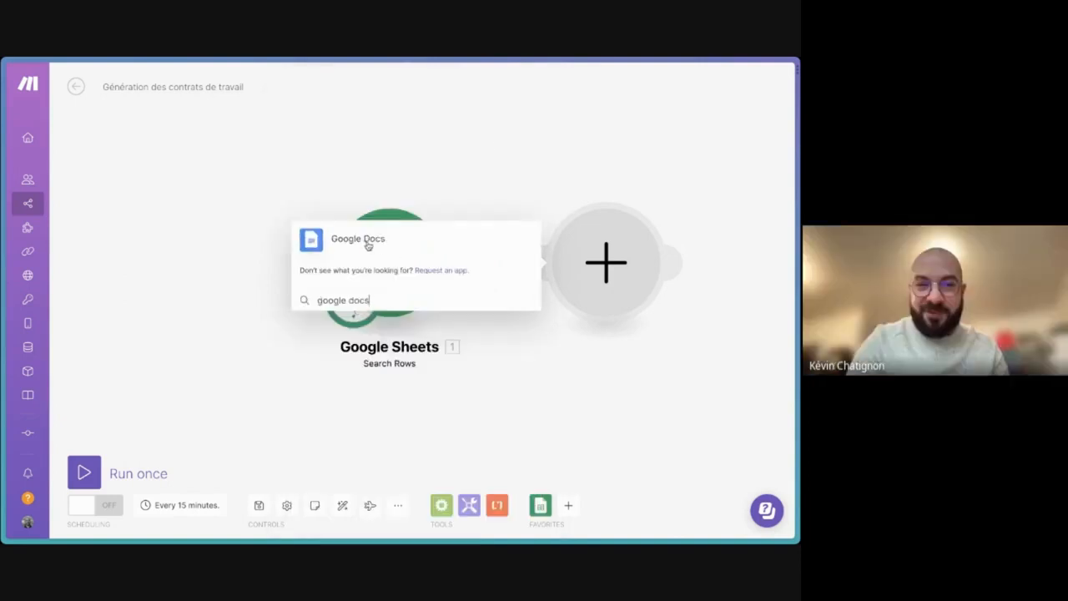
{"action": "left_click", "coordinate": [367, 245]}
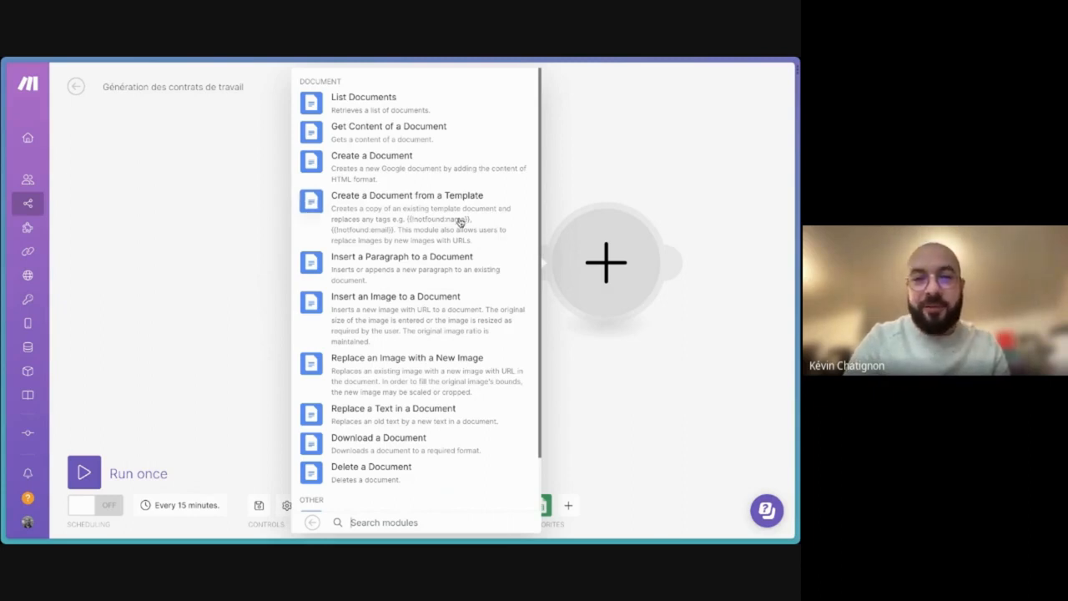
{"action": "left_click", "coordinate": [361, 220]}
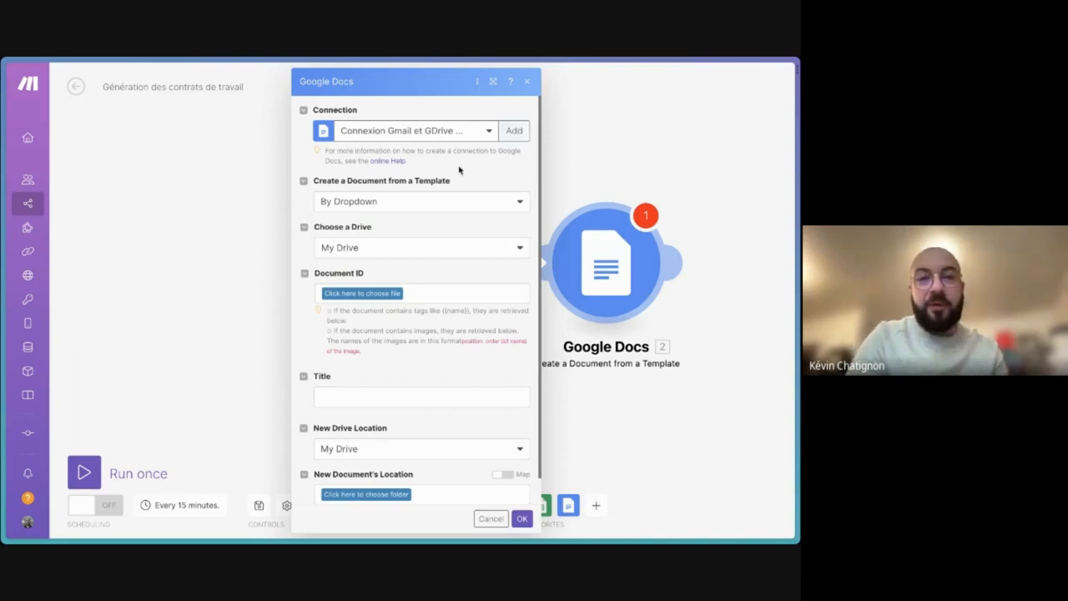
Choose "Template contrat CDI" in the Automatisations / Création de contrat de travail folder as the template document.
{"action": "left_click", "coordinate": [373, 292]}
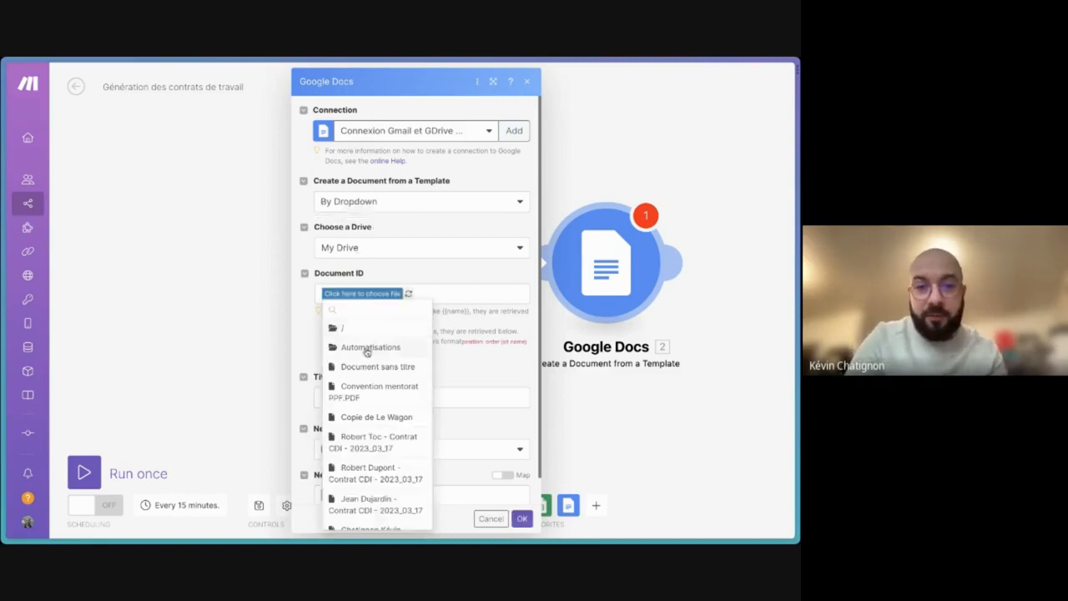
{"action": "left_click", "coordinate": [367, 348]}
{"action": "left_click", "coordinate": [420, 295]}
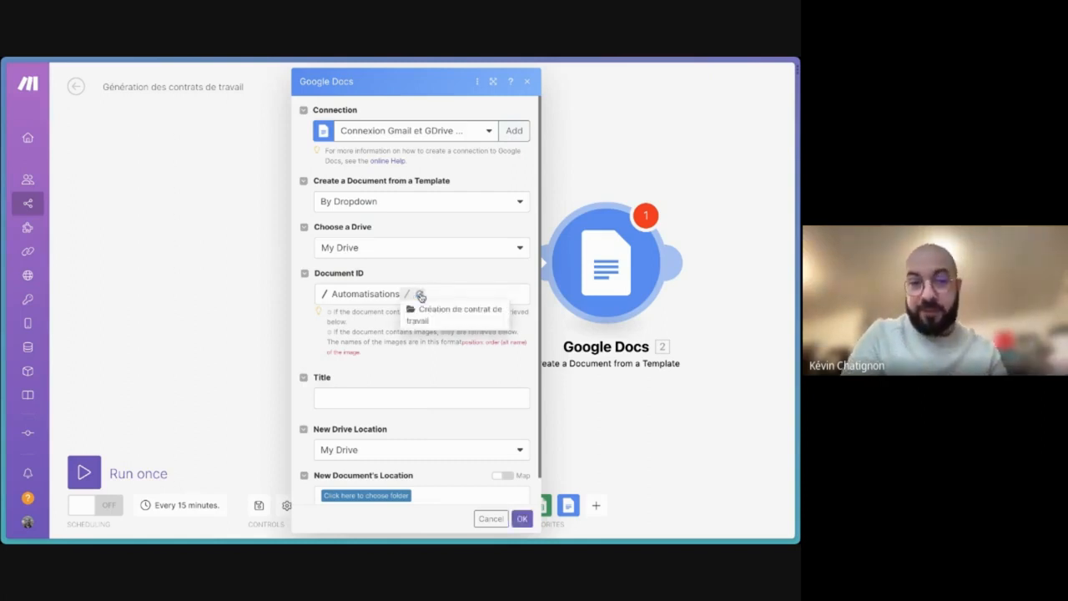
{"action": "left_click", "coordinate": [442, 320]}
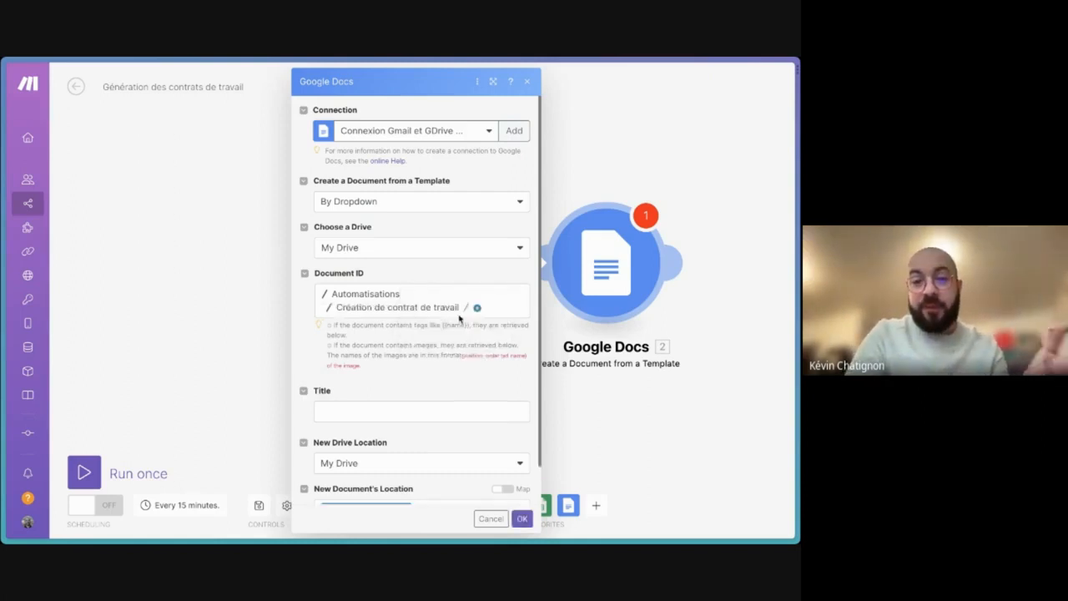
{"action": "left_click", "coordinate": [479, 309]}
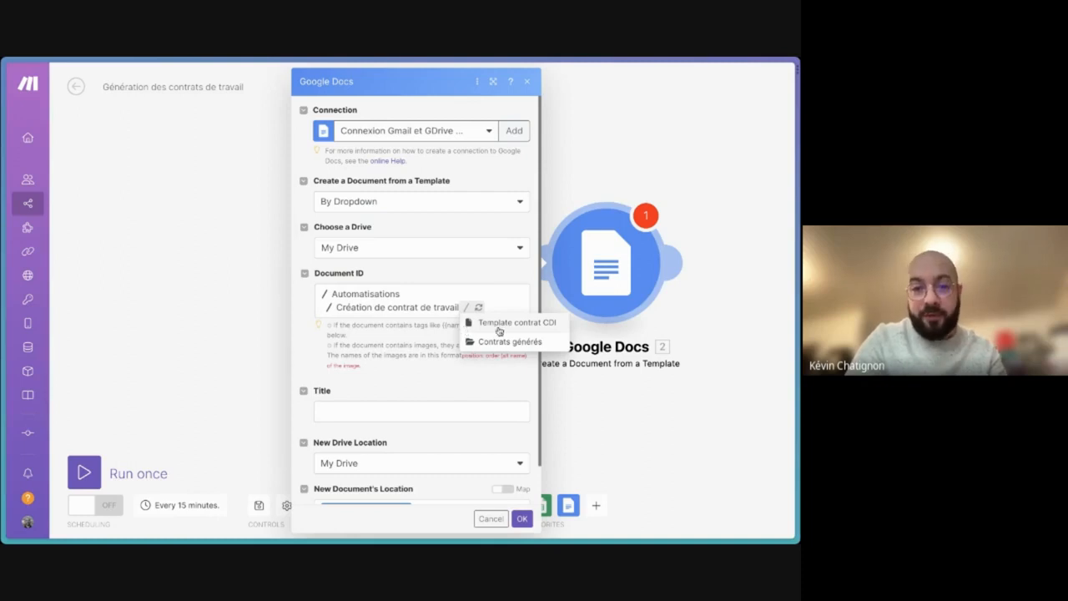
{"action": "left_click", "coordinate": [499, 327]}
Map the template's Civilité value to the sheet's Civilité (A) column and Prénom to Prénom (C).
{"action": "scroll", "coordinate": [499, 332], "scroll_direction": "down", "scroll_amount": 2}
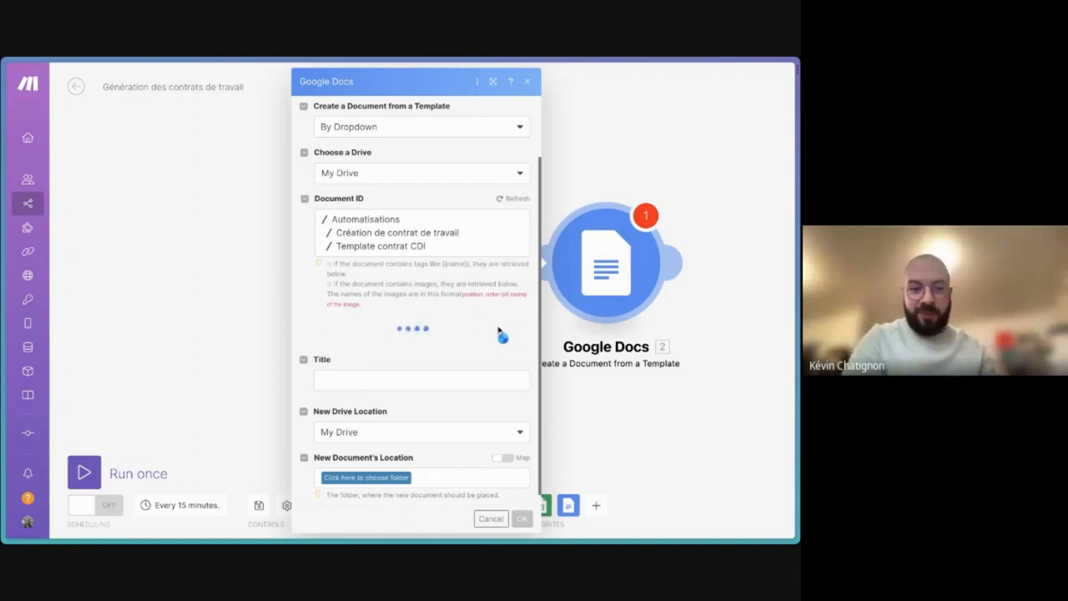
{"action": "scroll", "coordinate": [474, 331], "scroll_direction": "down", "scroll_amount": 4}
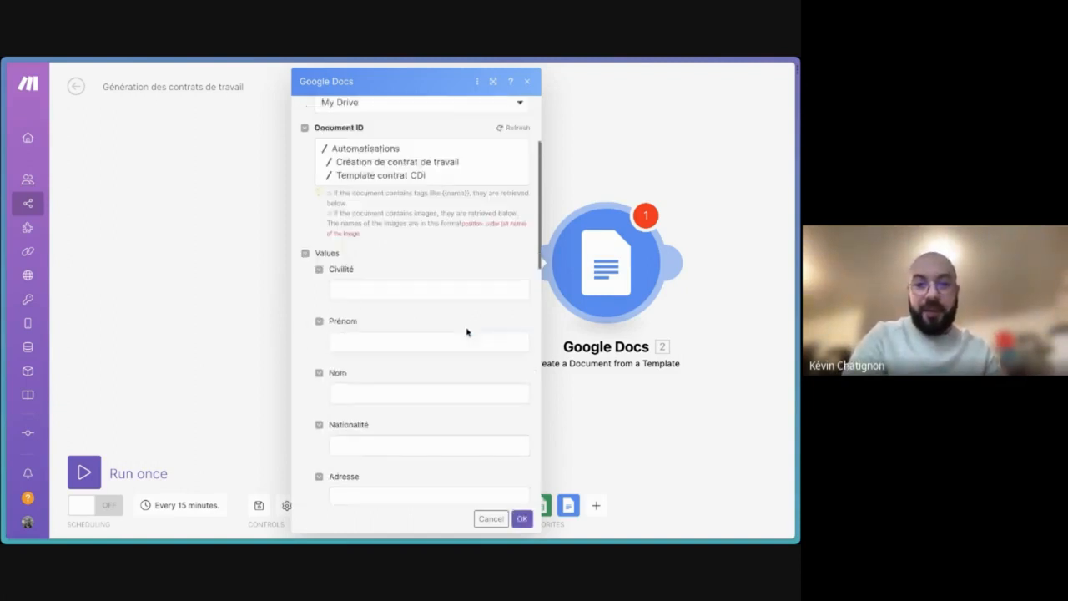
{"action": "scroll", "coordinate": [466, 332], "scroll_direction": "down", "scroll_amount": 1}
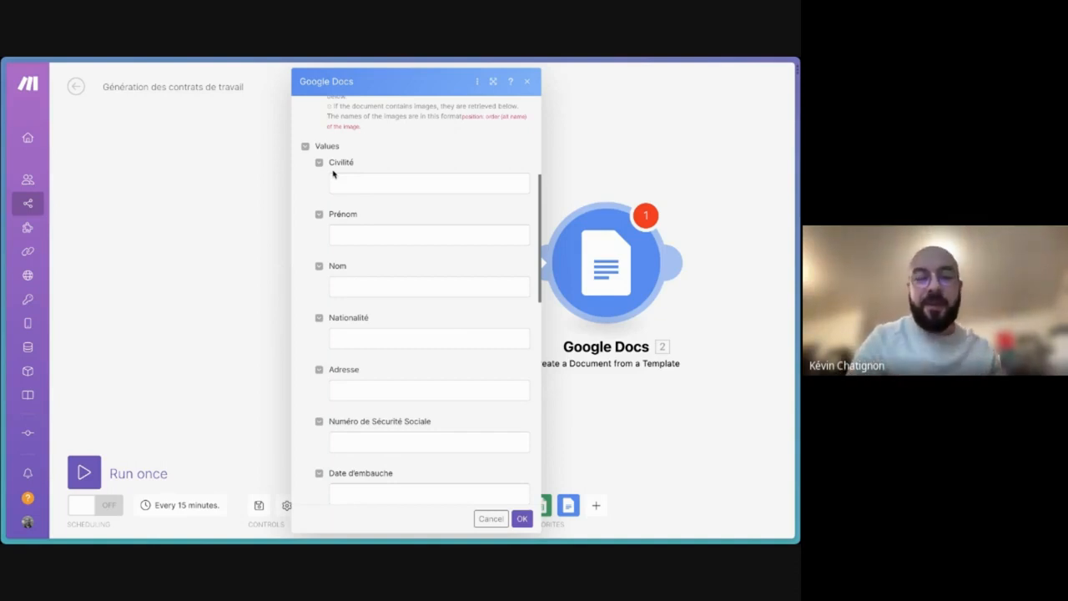
{"action": "scroll", "coordinate": [332, 174], "scroll_direction": "down", "scroll_amount": 7}
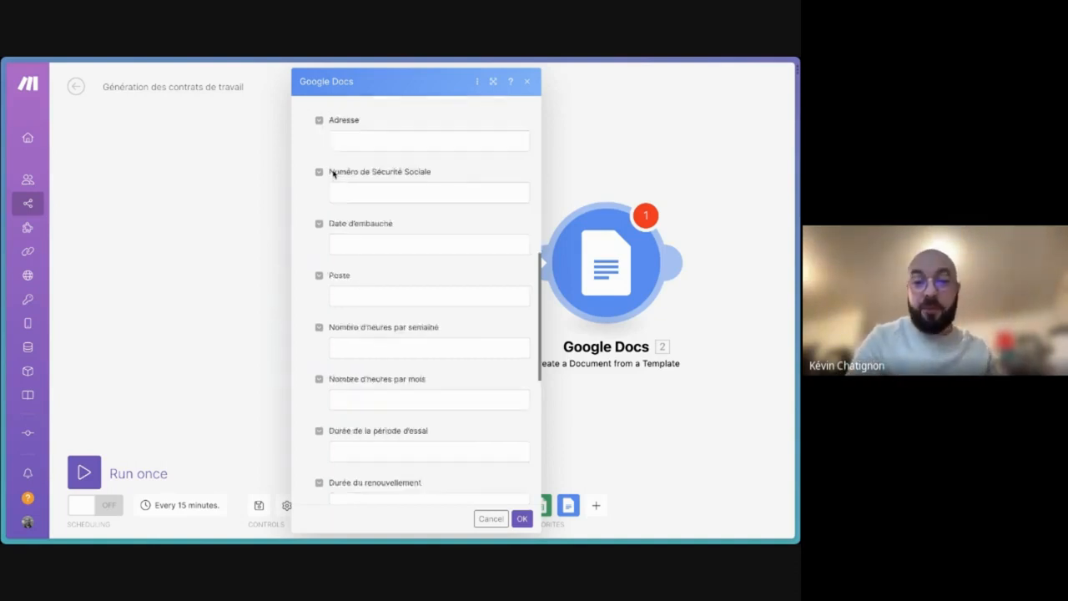
{"action": "scroll", "coordinate": [332, 170], "scroll_direction": "up", "scroll_amount": 6}
{"action": "scroll", "coordinate": [332, 171], "scroll_direction": "up", "scroll_amount": 5}
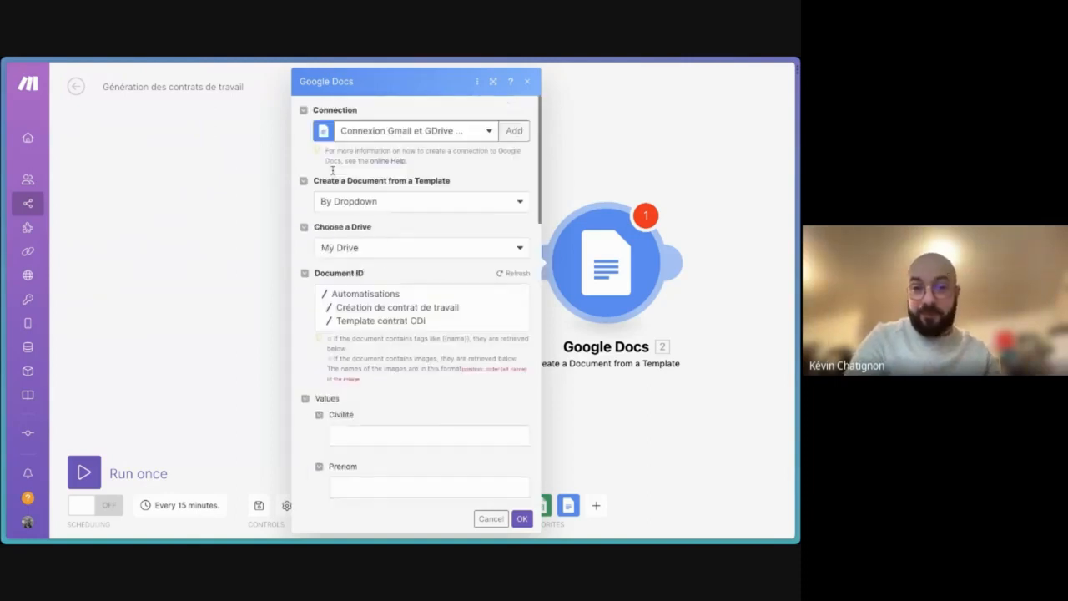
{"action": "scroll", "coordinate": [368, 209], "scroll_direction": "down", "scroll_amount": 3}
{"action": "left_click", "coordinate": [391, 233]}
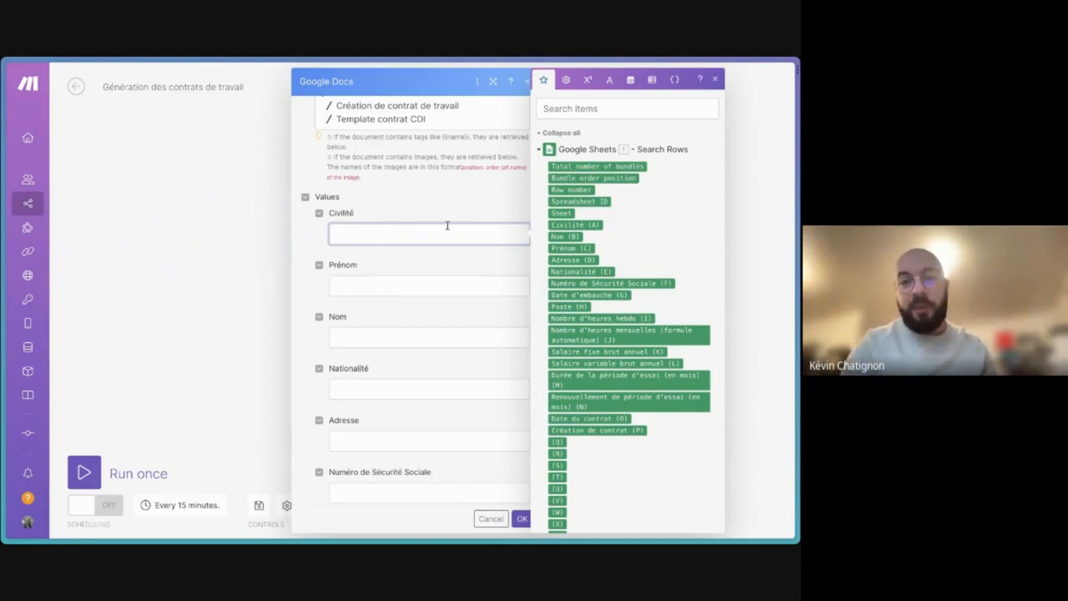
{"action": "left_click", "coordinate": [557, 224]}
{"action": "left_click", "coordinate": [436, 284]}
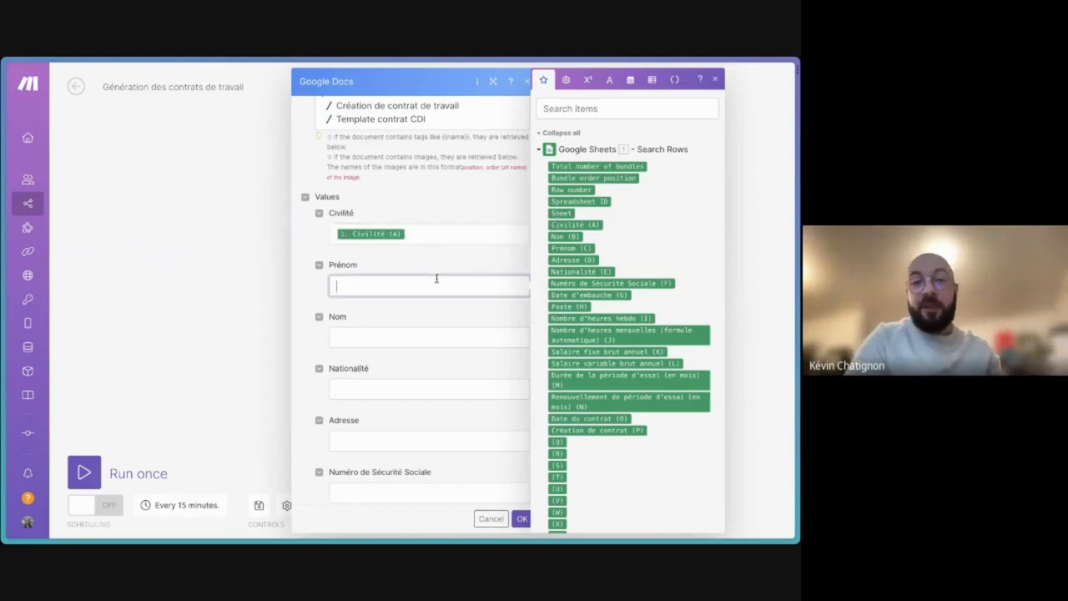
{"action": "left_click", "coordinate": [563, 248]}
Map the template's Nom value to the Nom (B) column and Nationalité to Nationalité (E).
{"action": "left_click", "coordinate": [444, 337]}
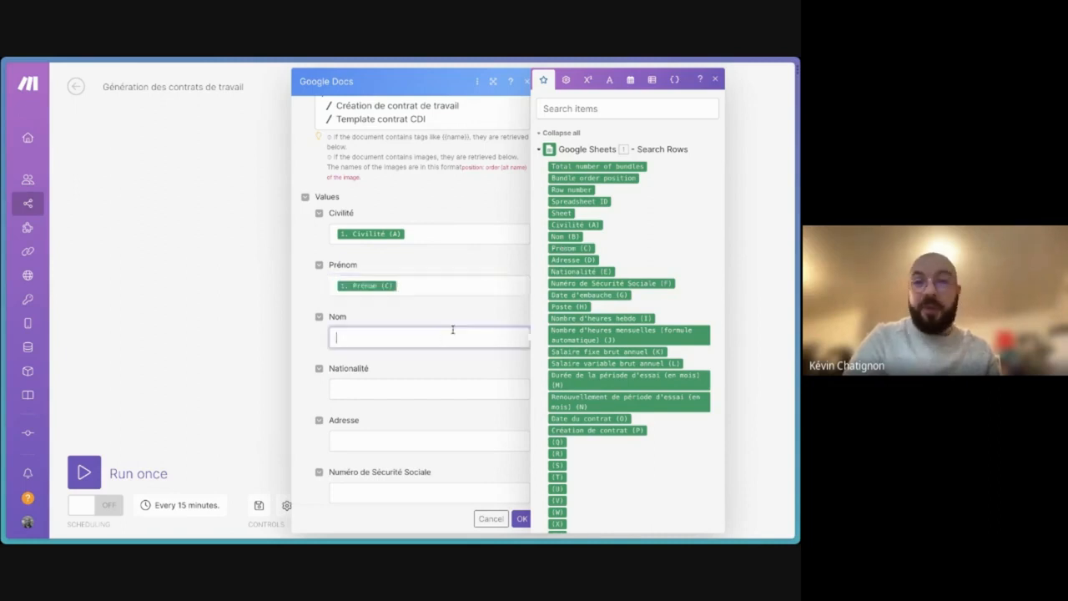
{"action": "left_click", "coordinate": [556, 236]}
{"action": "left_click", "coordinate": [421, 386]}
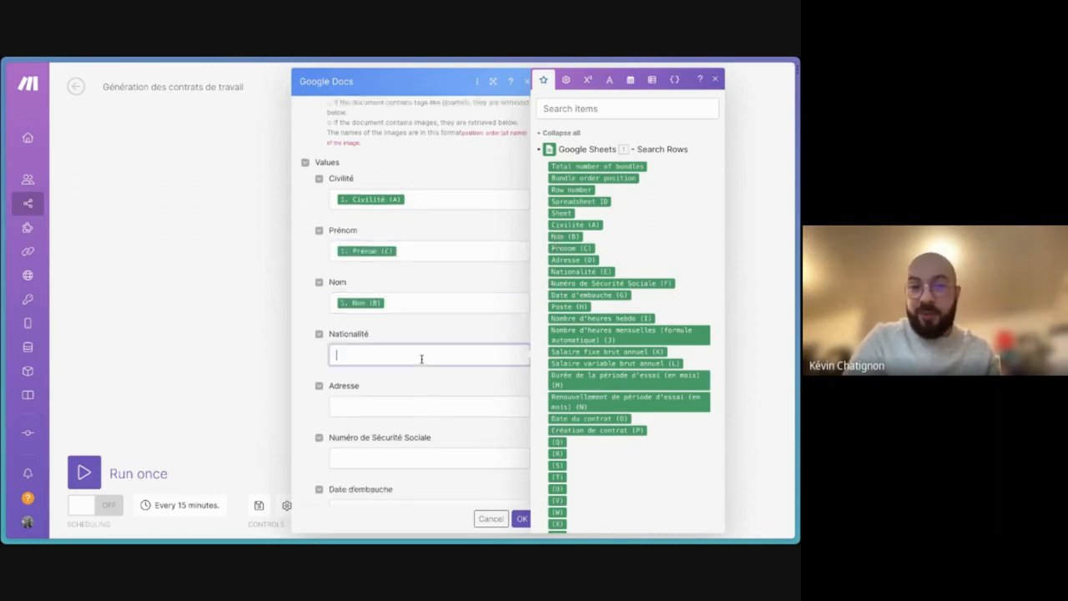
{"action": "left_click", "coordinate": [573, 270]}
Map the Adresse value to Adresse (D) and Numéro de Sécurité Sociale to Numéro de Sécurité Sociale (F).
{"action": "scroll", "coordinate": [457, 310], "scroll_direction": "down", "scroll_amount": 1}
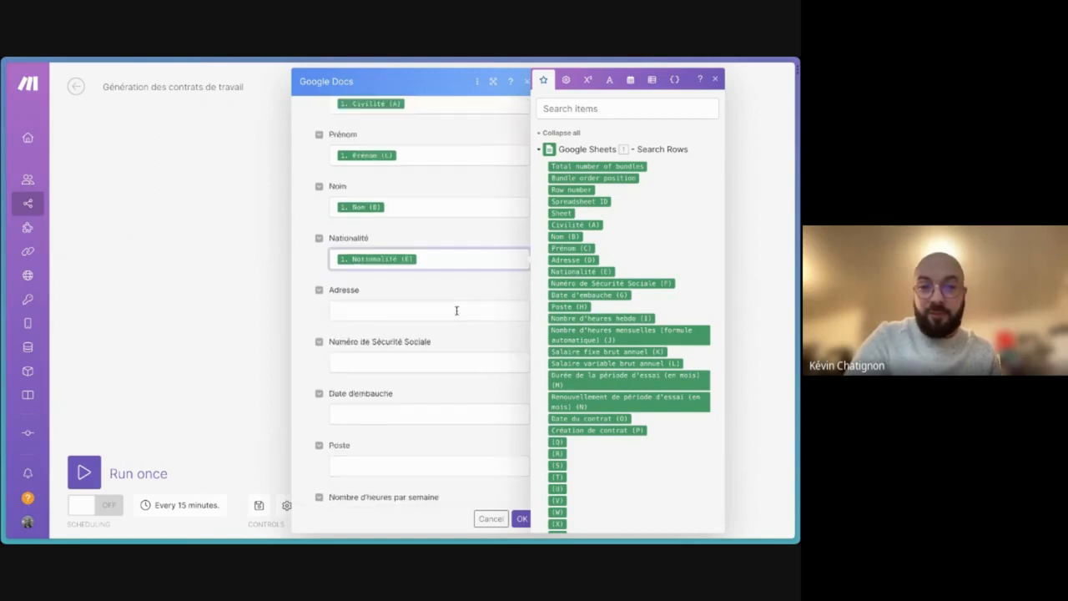
{"action": "left_click", "coordinate": [455, 309]}
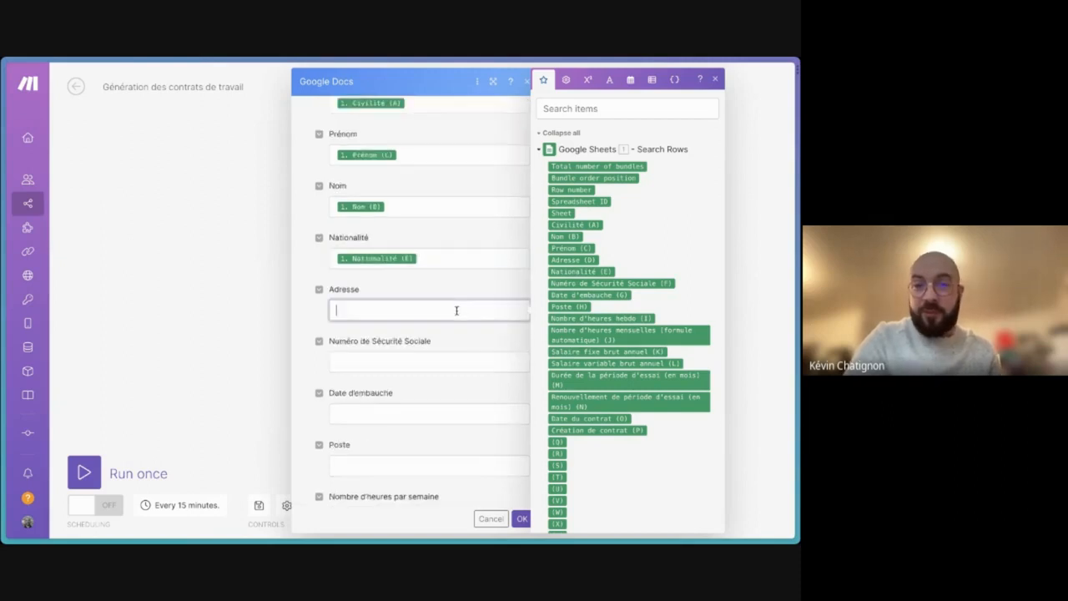
{"action": "left_click", "coordinate": [574, 260]}
{"action": "left_click", "coordinate": [434, 354]}
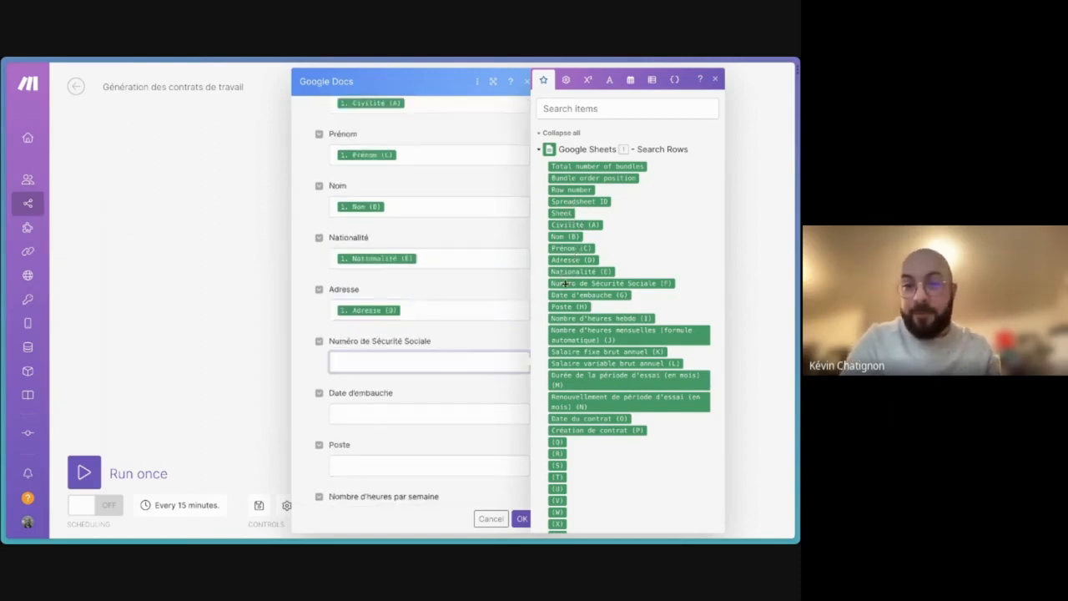
{"action": "left_click", "coordinate": [564, 283]}
Map the Date d'embauche value to Date d'embauche (G) and Poste to Poste (H).
{"action": "scroll", "coordinate": [449, 337], "scroll_direction": "down", "scroll_amount": 1}
{"action": "left_click", "coordinate": [449, 337]}
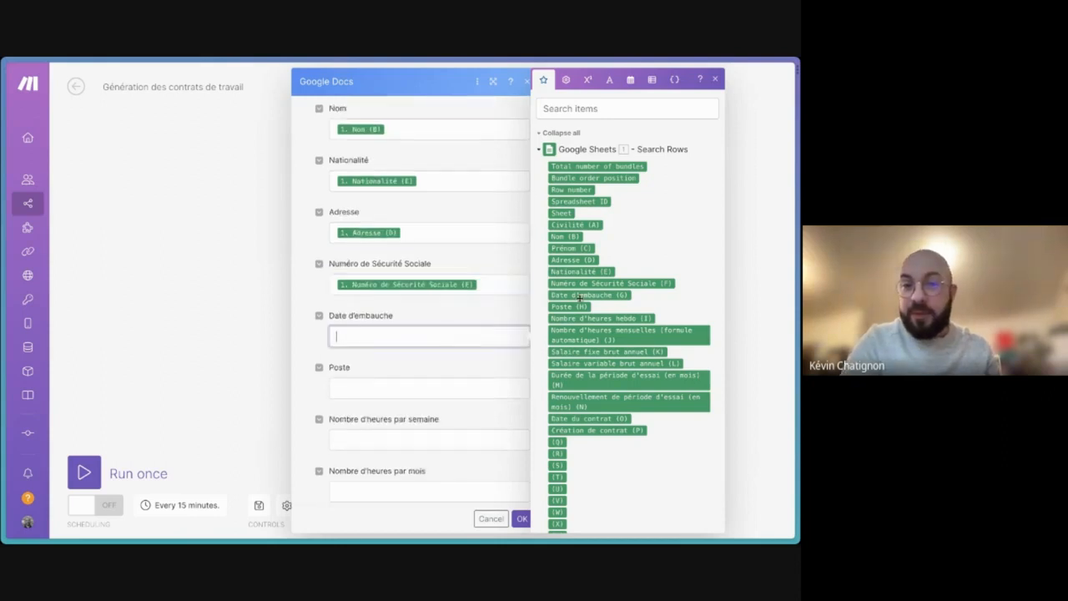
{"action": "left_click", "coordinate": [586, 294]}
{"action": "scroll", "coordinate": [435, 376], "scroll_direction": "down", "scroll_amount": 1}
{"action": "left_click", "coordinate": [456, 355]}
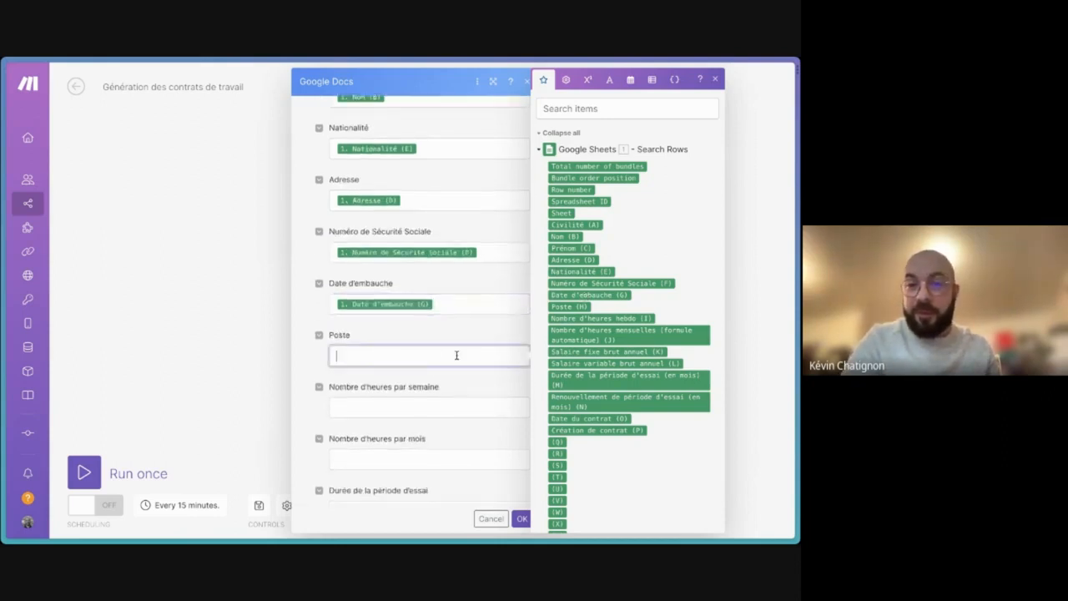
{"action": "left_click", "coordinate": [550, 307]}
Map the weekly hours value to Nombre d'heures hebdo (I) and the monthly hours value to Nombre d'heures mensuelles (J).
{"action": "left_click", "coordinate": [453, 404]}
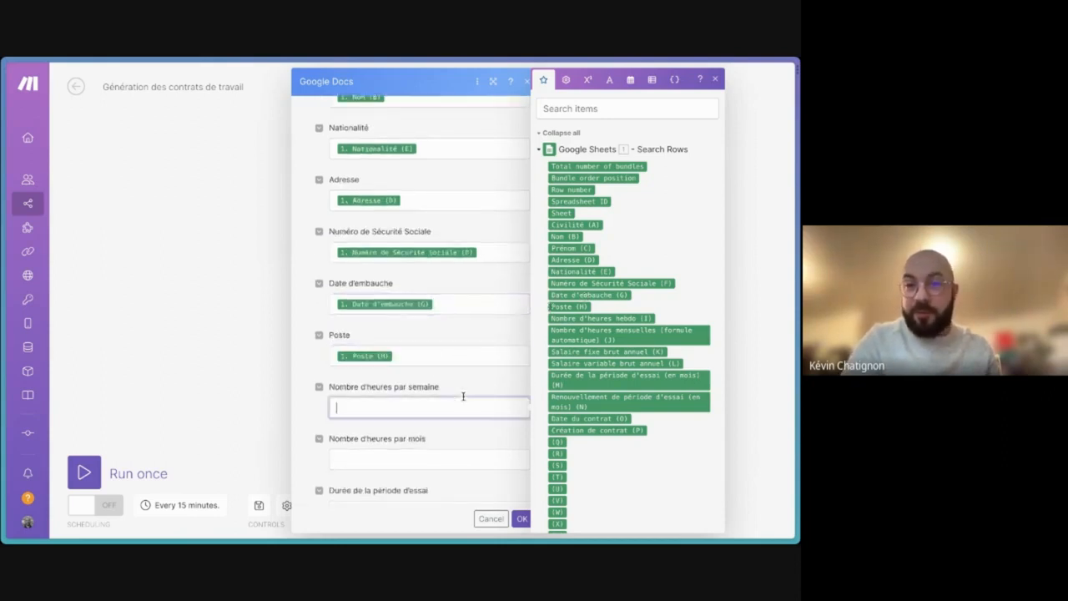
{"action": "left_click", "coordinate": [601, 318]}
{"action": "scroll", "coordinate": [479, 385], "scroll_direction": "down", "scroll_amount": 1}
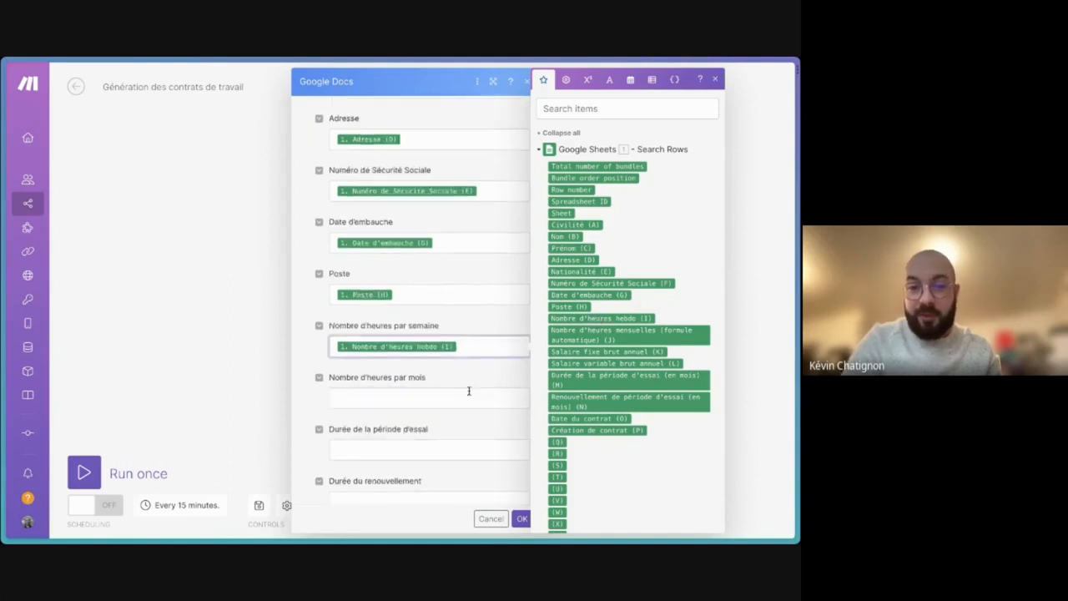
{"action": "left_click", "coordinate": [470, 392]}
{"action": "left_click", "coordinate": [602, 333]}
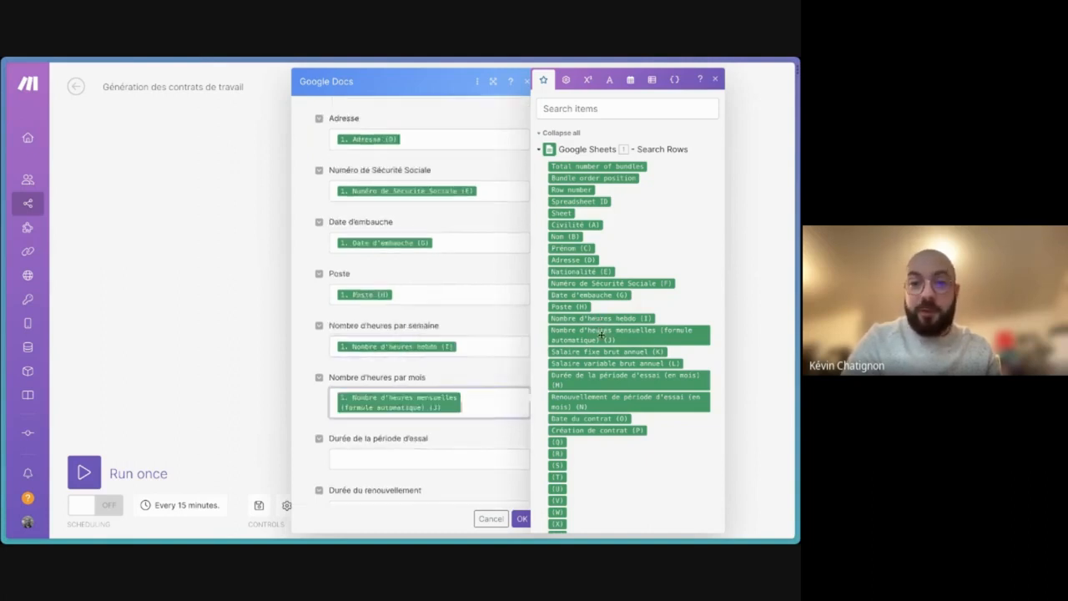
Map Durée de la période d'essai to the trial period column (M) and Durée du renouvellement to the renewal column (N).
{"action": "scroll", "coordinate": [423, 403], "scroll_direction": "down", "scroll_amount": 2}
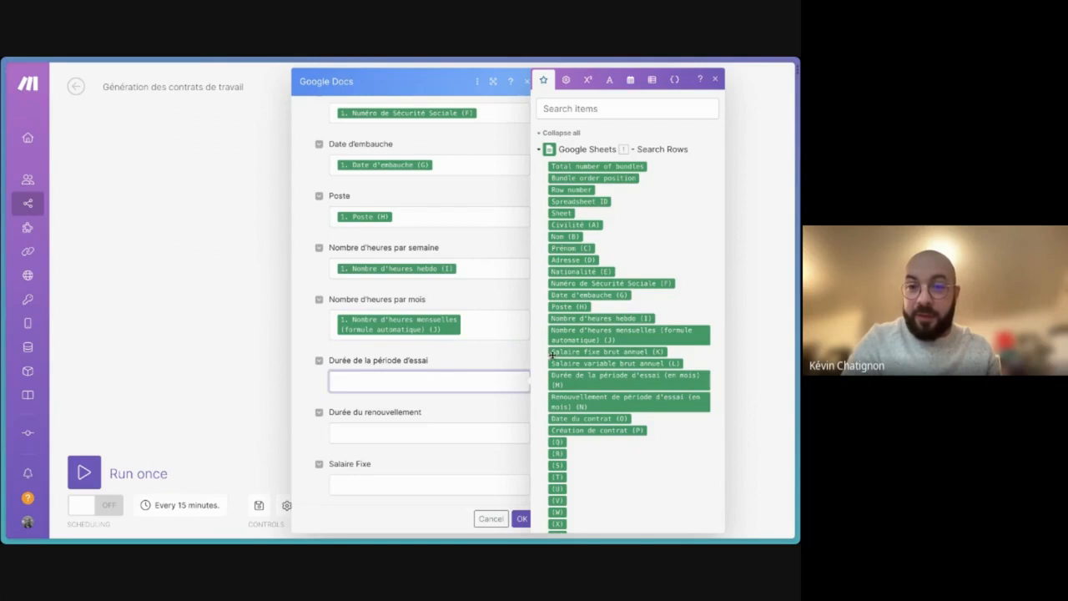
{"action": "left_click", "coordinate": [572, 378]}
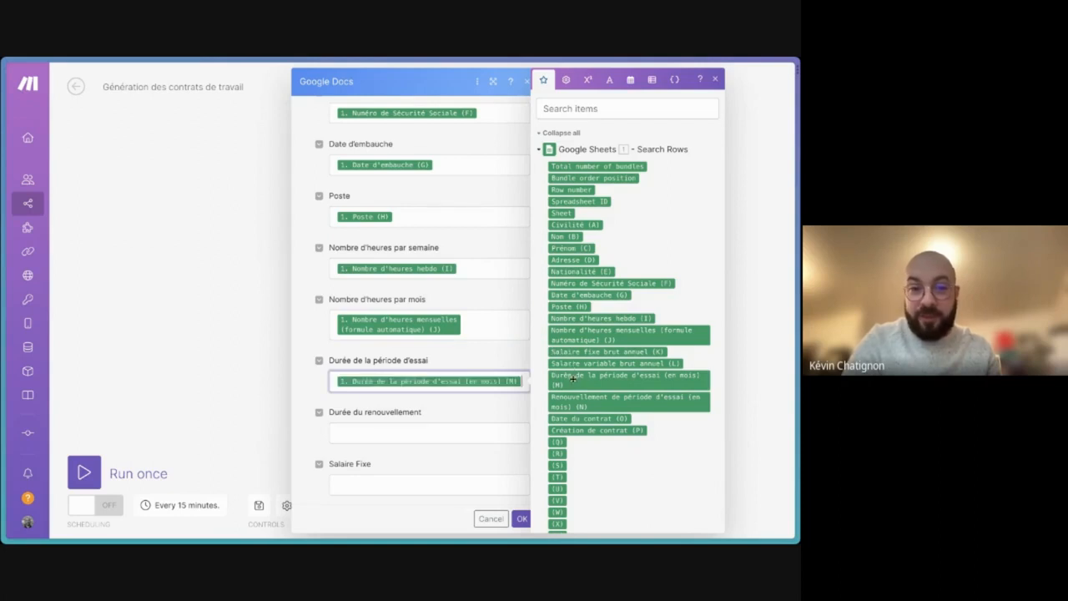
{"action": "left_click", "coordinate": [395, 432]}
{"action": "left_click", "coordinate": [589, 399]}
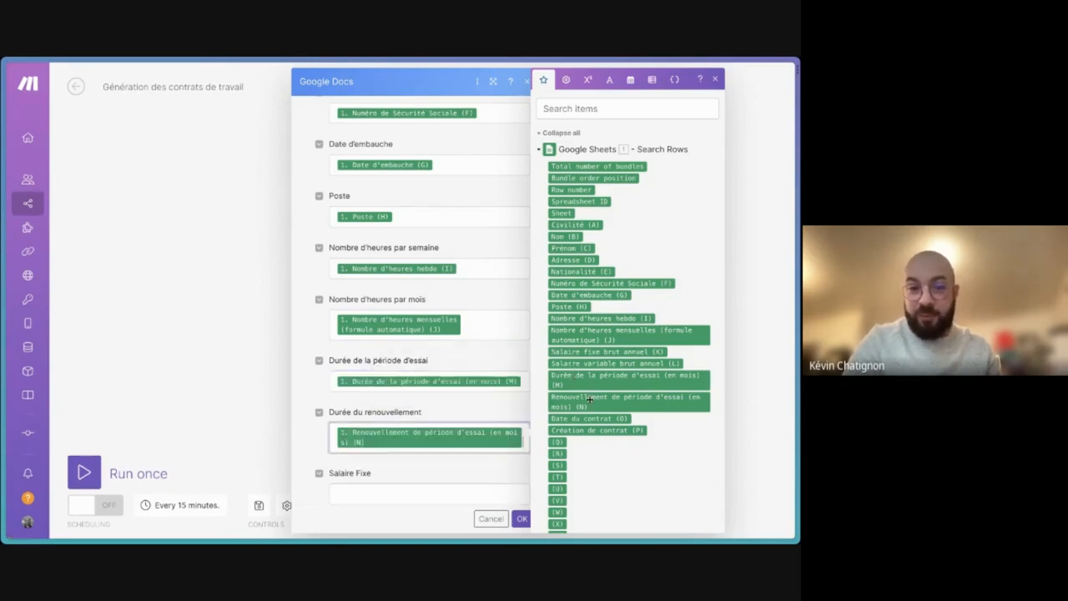
Map Salaire Fixe to Salaire fixe brut annuel (K) and Salaire Variable to Salaire variable brut annuel (L).
{"action": "scroll", "coordinate": [440, 406], "scroll_direction": "down", "scroll_amount": 1}
{"action": "left_click", "coordinate": [436, 394]}
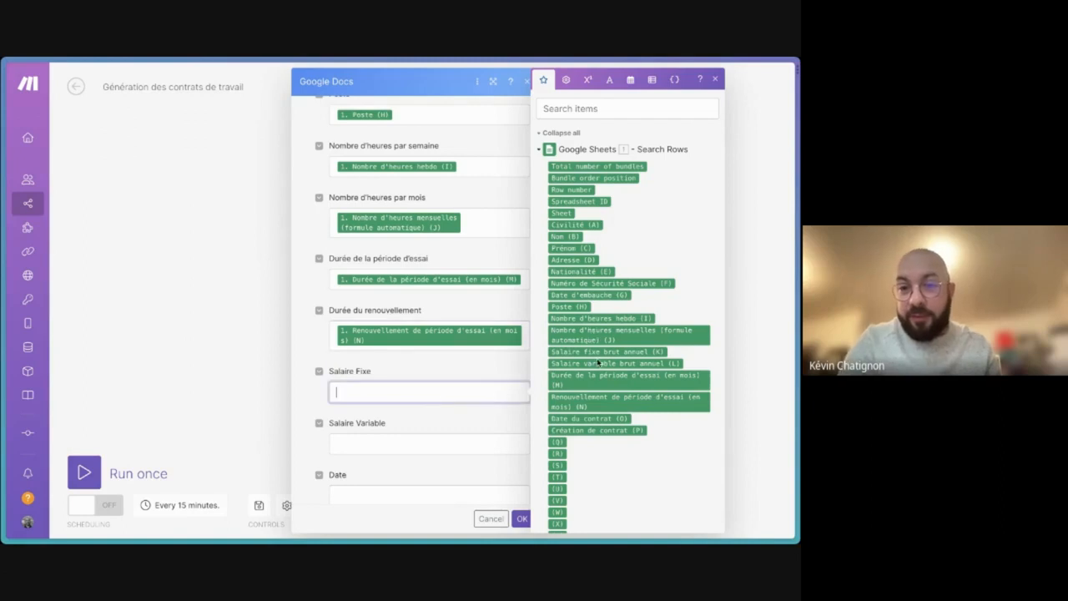
{"action": "left_click", "coordinate": [596, 353]}
{"action": "scroll", "coordinate": [462, 377], "scroll_direction": "down", "scroll_amount": 1}
{"action": "left_click", "coordinate": [438, 402]}
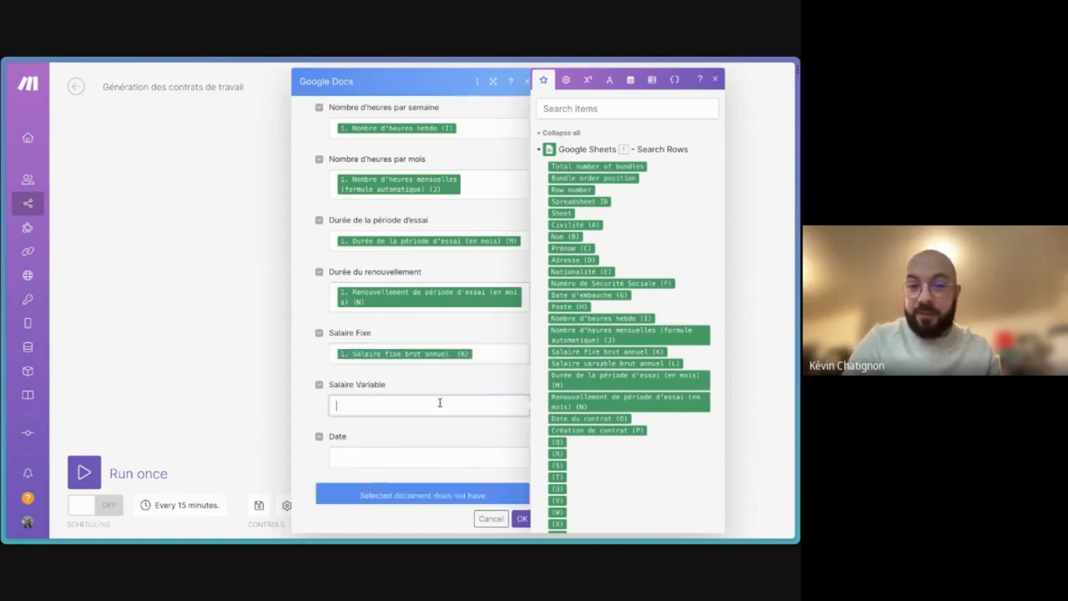
{"action": "left_click", "coordinate": [597, 363]}
Map the template's Date value to the Date du contrat (O) column.
{"action": "scroll", "coordinate": [484, 351], "scroll_direction": "down", "scroll_amount": 1}
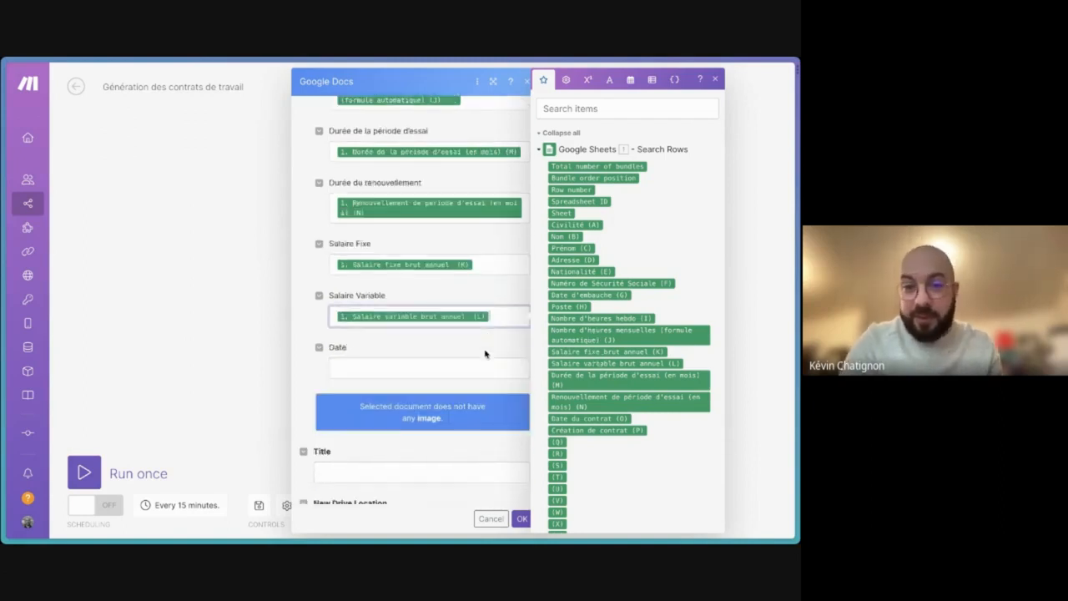
{"action": "left_click", "coordinate": [464, 367]}
{"action": "left_click", "coordinate": [584, 419]}
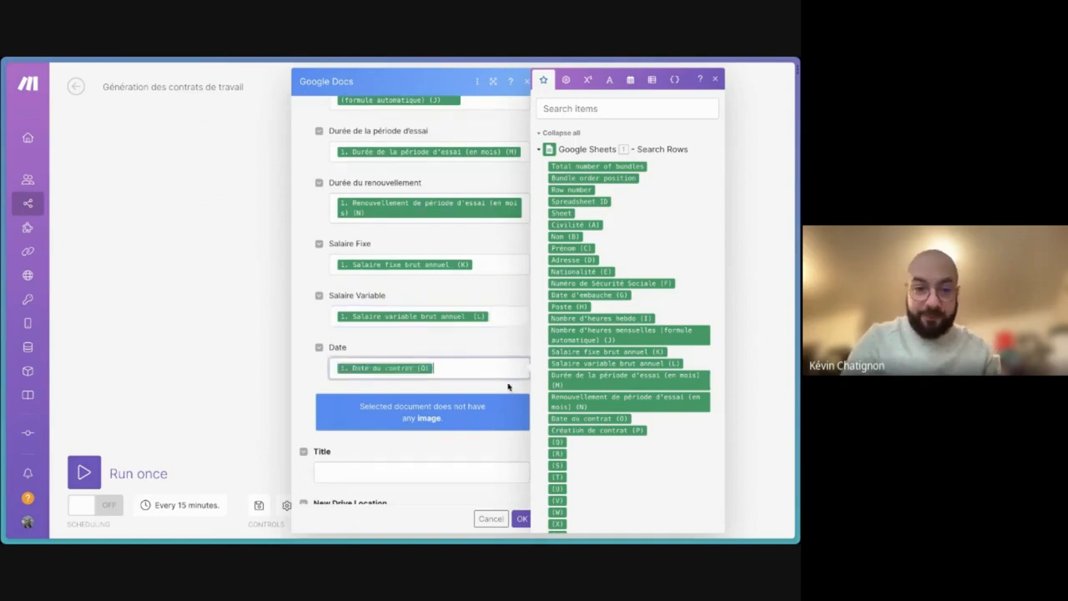
Compose the new document's title from Nom (B) and Prénom (C) followed by the text "- Contrat CDI -".
{"action": "scroll", "coordinate": [457, 372], "scroll_direction": "down", "scroll_amount": 1}
{"action": "left_click", "coordinate": [403, 395]}
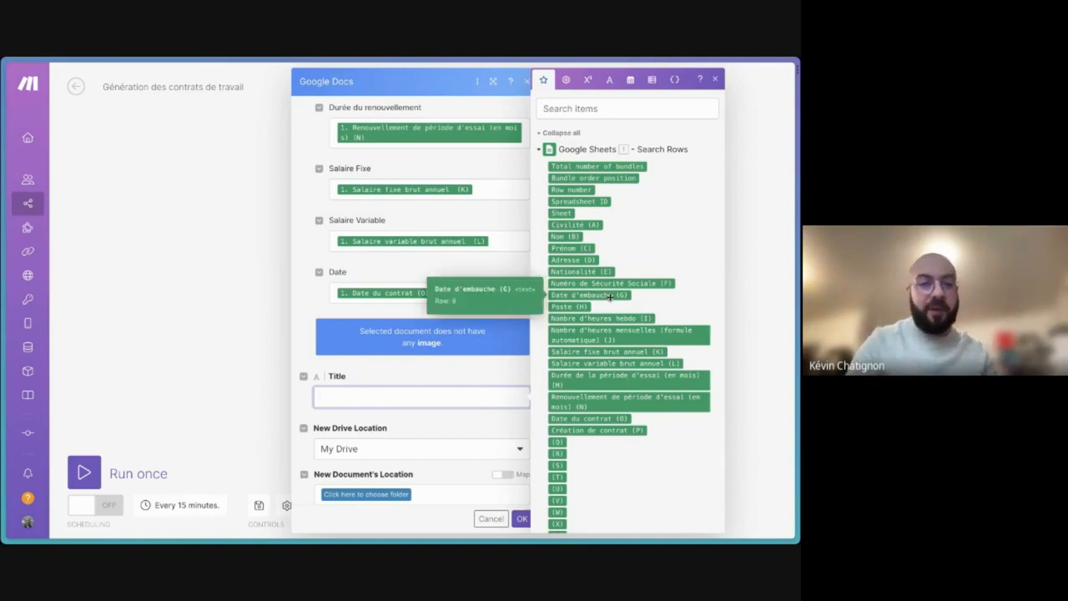
{"action": "left_click", "coordinate": [571, 237]}
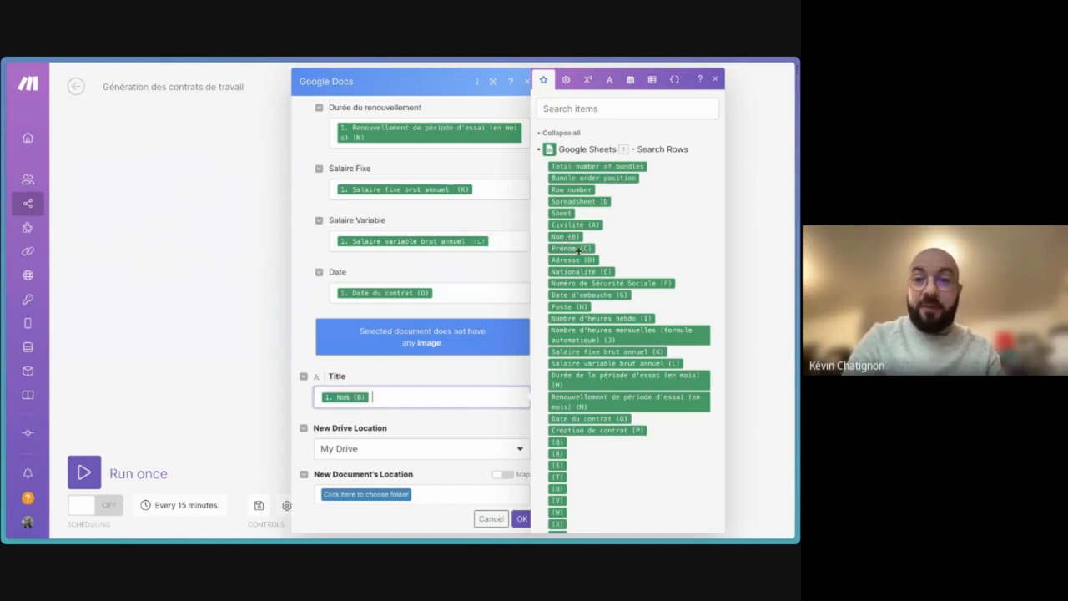
{"action": "left_click", "coordinate": [577, 248]}
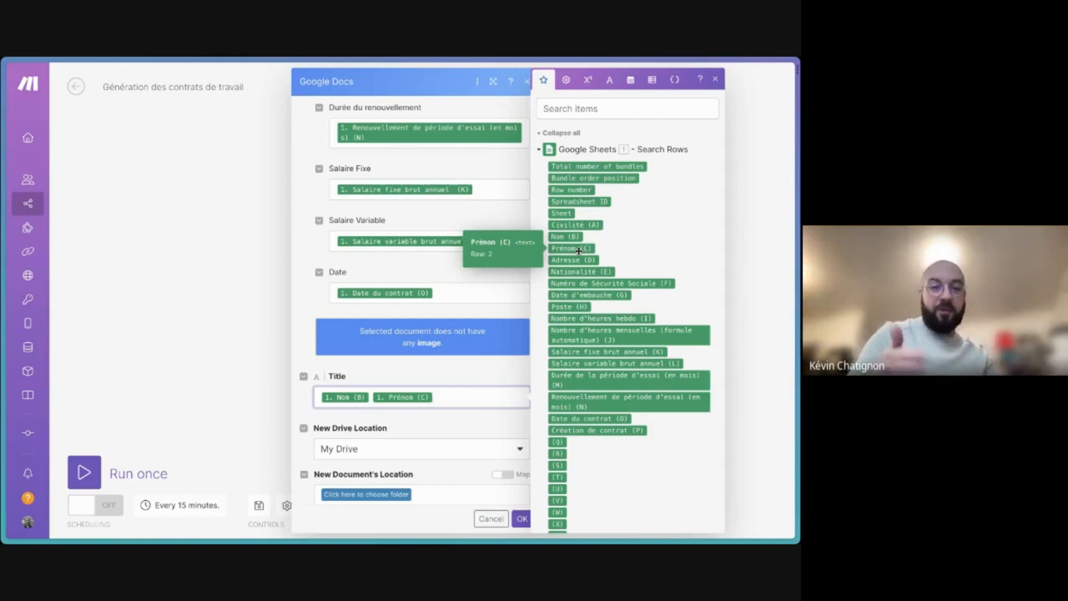
{"action": "type", "text": "-"}
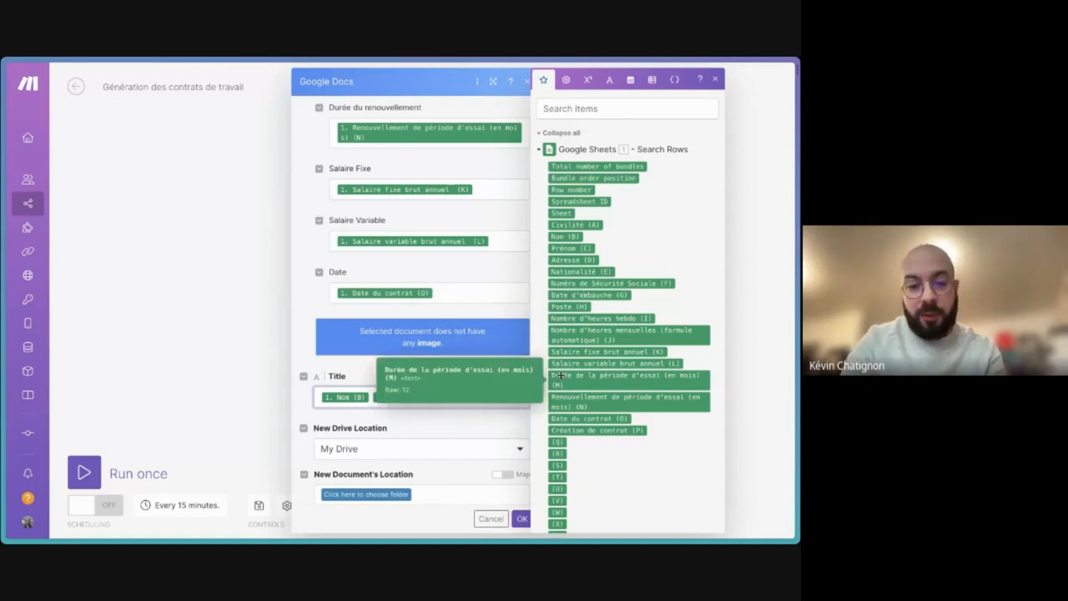
{"action": "type", "text": "- Contrat CDI"}
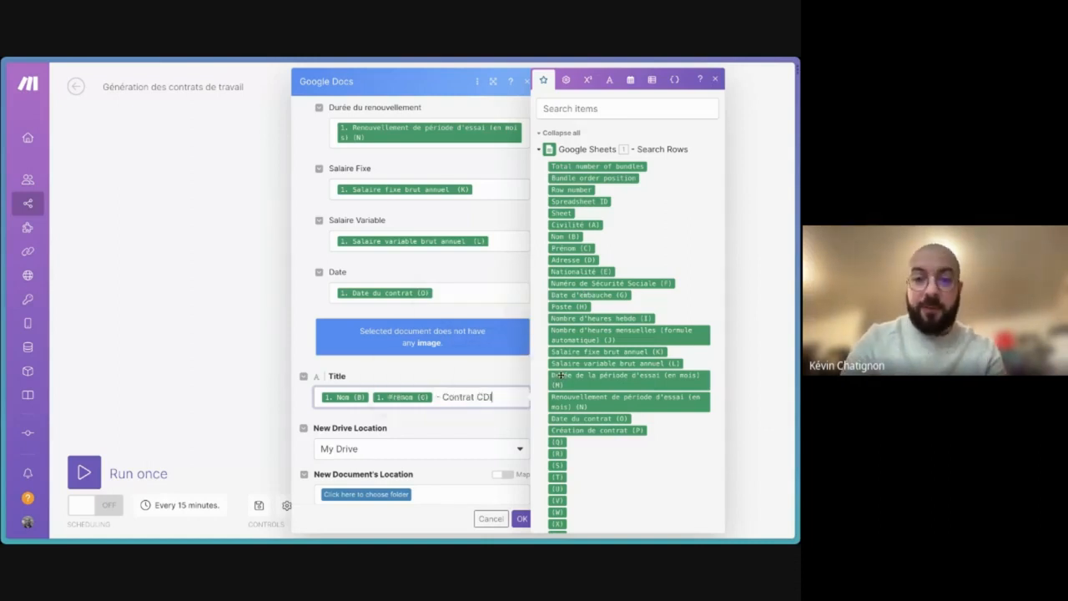
{"action": "type", "text": " -"}
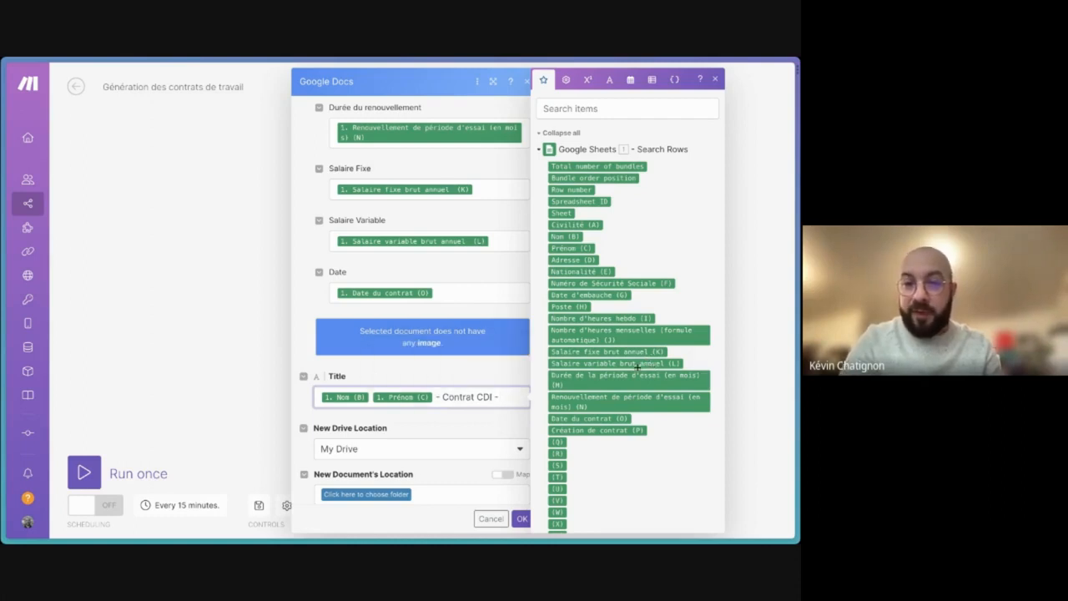
Append the current date variable now to the end of the document title.
{"action": "scroll", "coordinate": [636, 363], "scroll_direction": "down", "scroll_amount": 10}
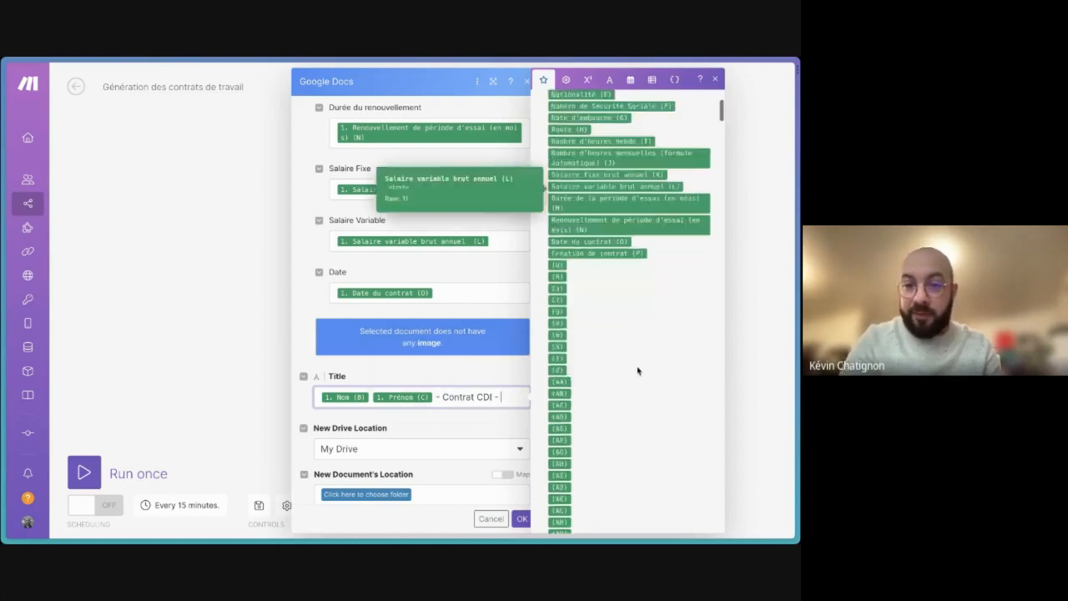
{"action": "left_click", "coordinate": [630, 79]}
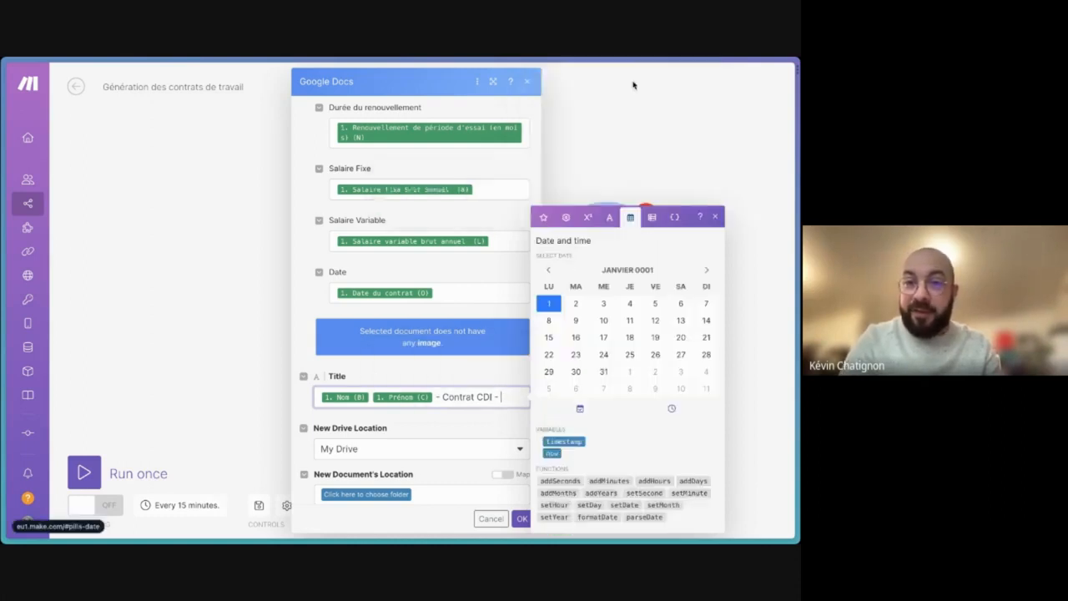
{"action": "left_click", "coordinate": [551, 452]}
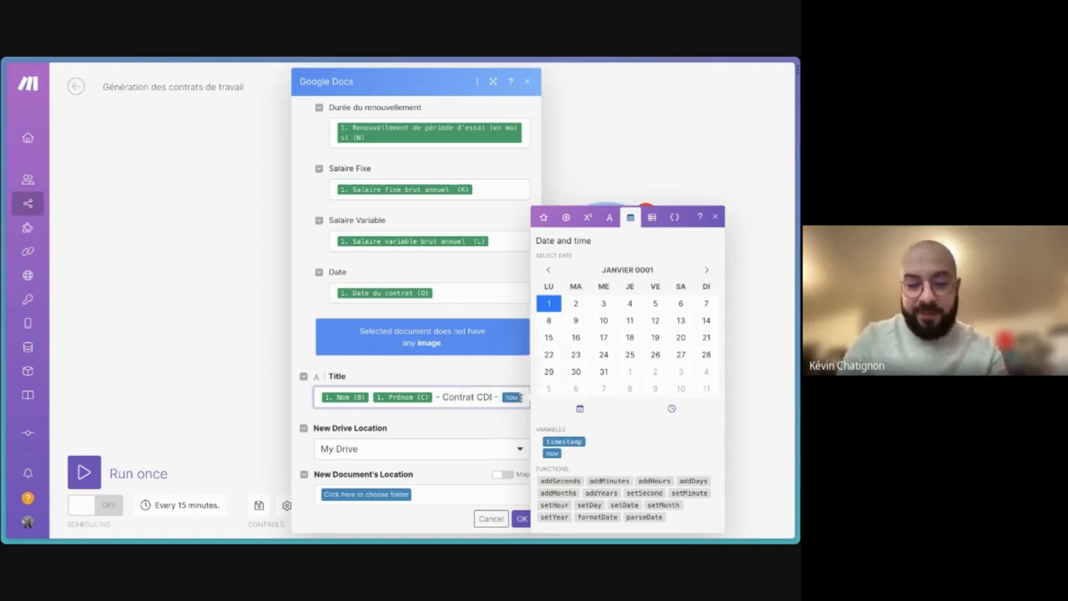
Wrap the title's now variable in a formatDate function with the format YYYY_MM_DD.
{"action": "type", "text": "format "}
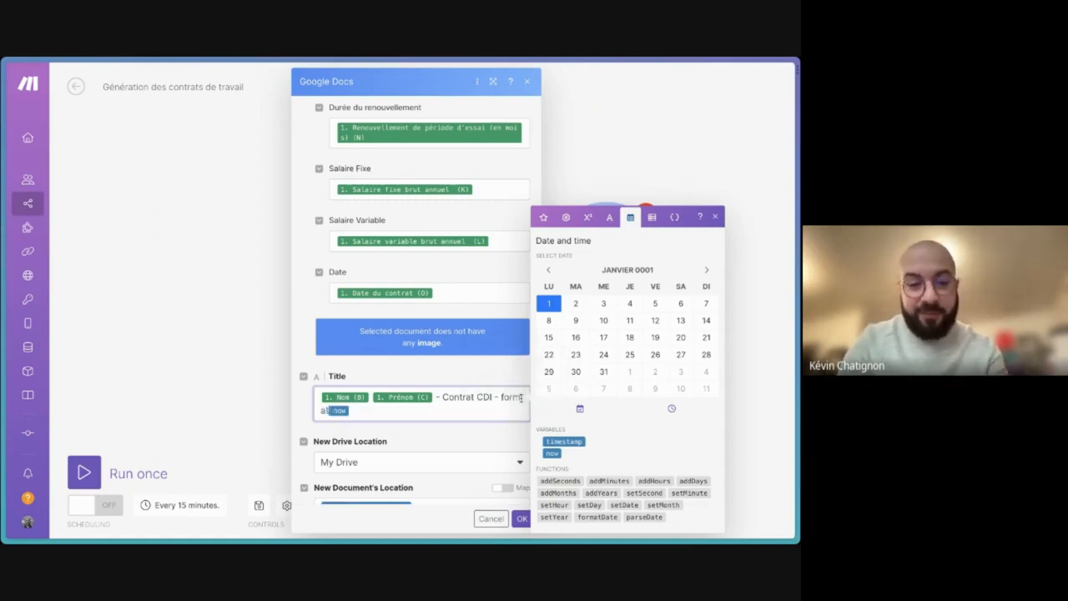
{"action": "type", "text": "Date("}
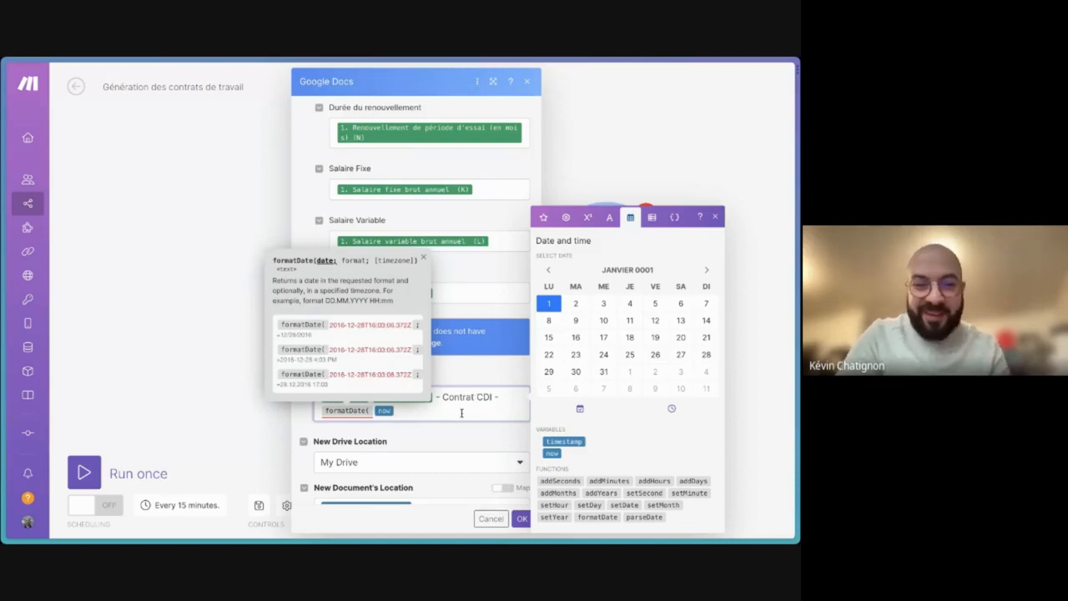
{"action": "scroll", "coordinate": [462, 412], "scroll_direction": "down", "scroll_amount": 2}
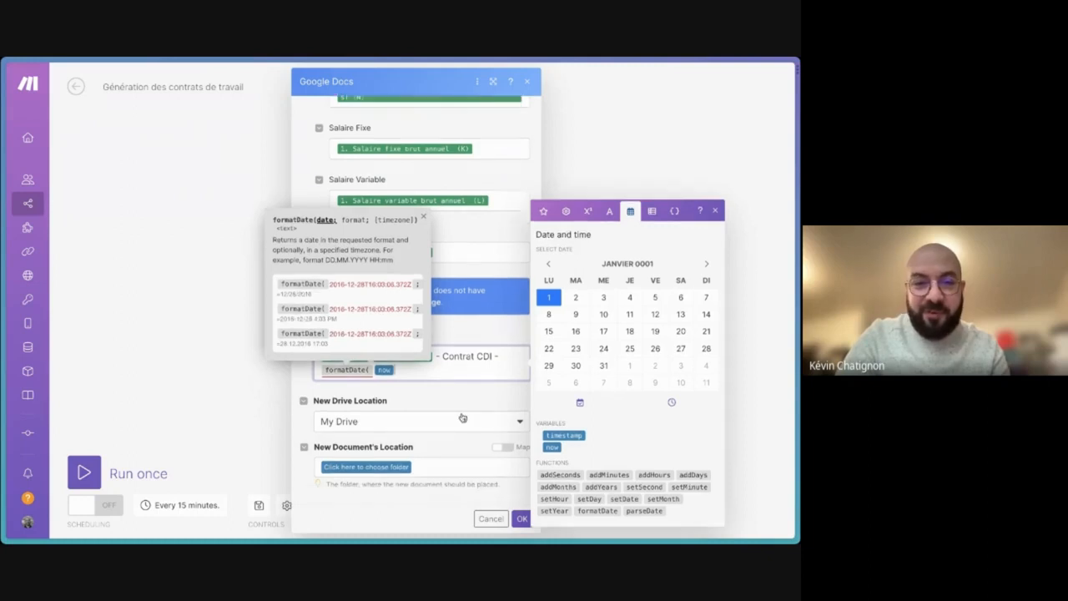
{"action": "scroll", "coordinate": [390, 321], "scroll_direction": "right", "scroll_amount": 2}
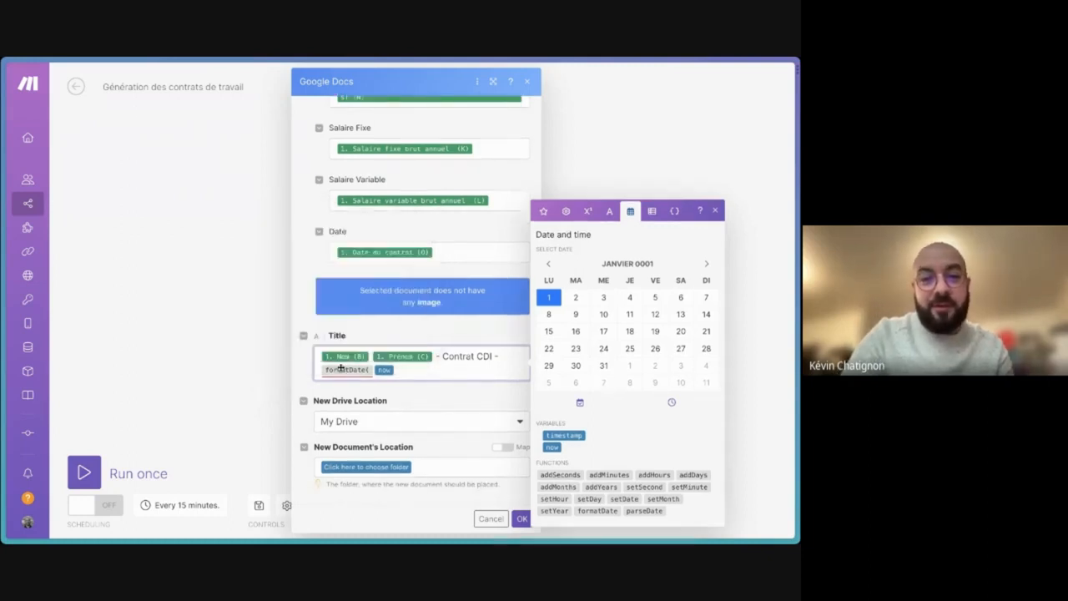
{"action": "mouse_move", "coordinate": [355, 370]}
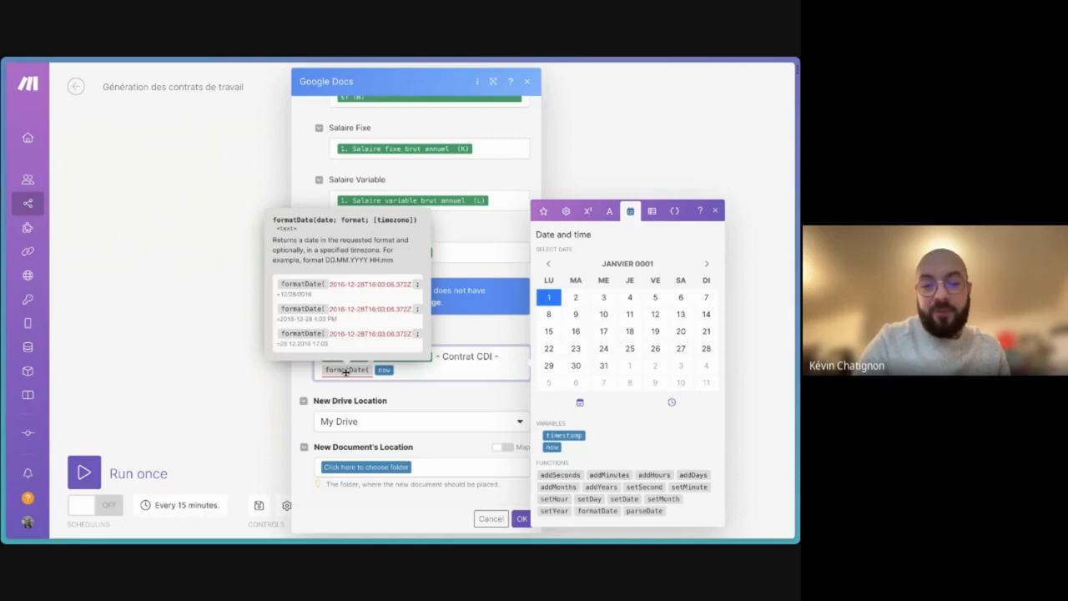
{"action": "type", "text": ";"}
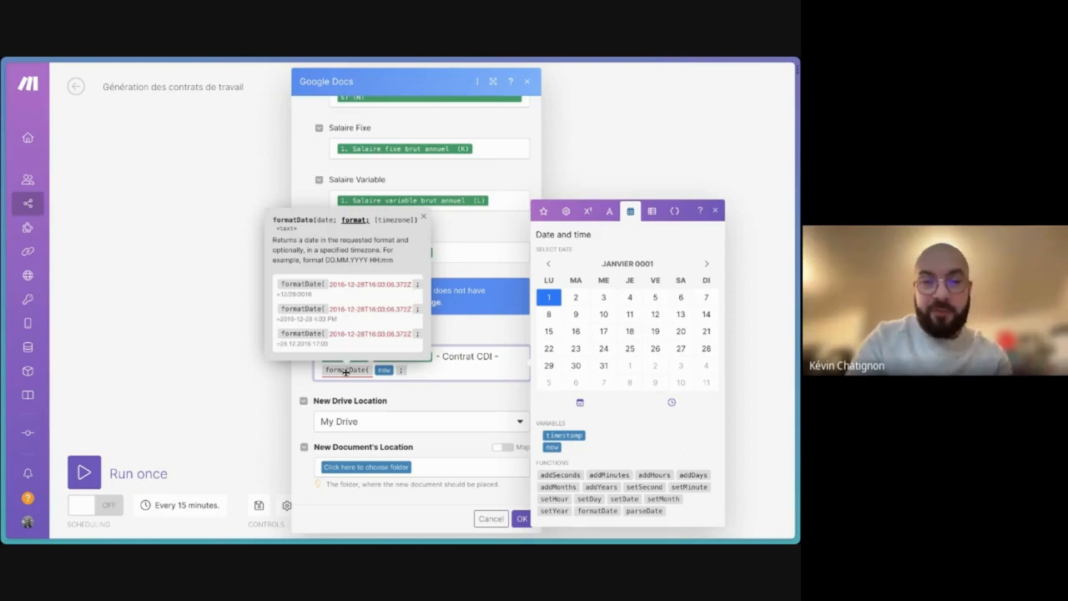
{"action": "type", "text": "YYYY"}
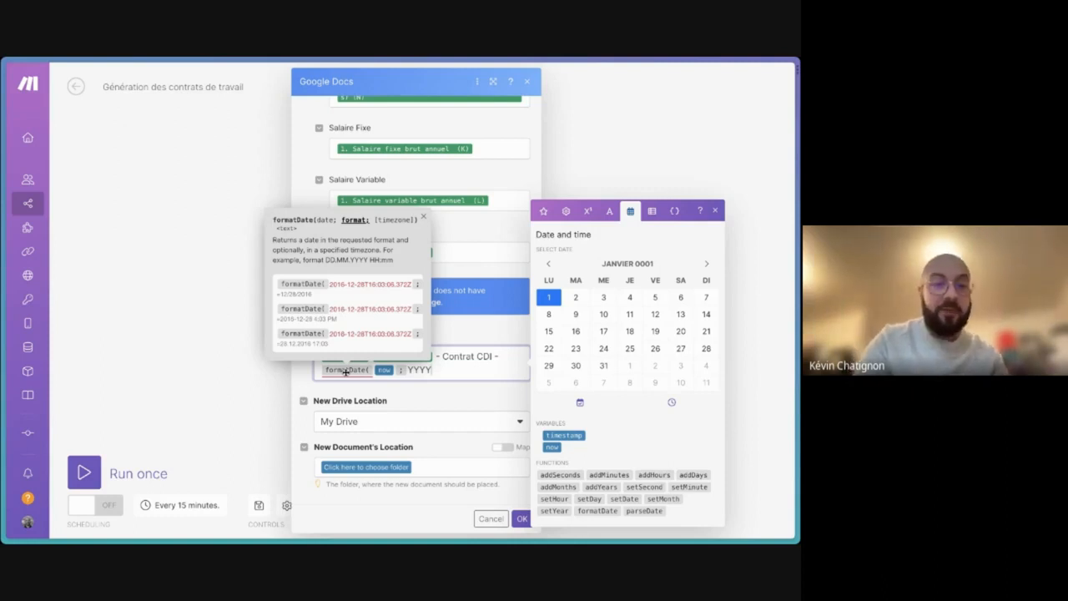
{"action": "type", "text": "."}
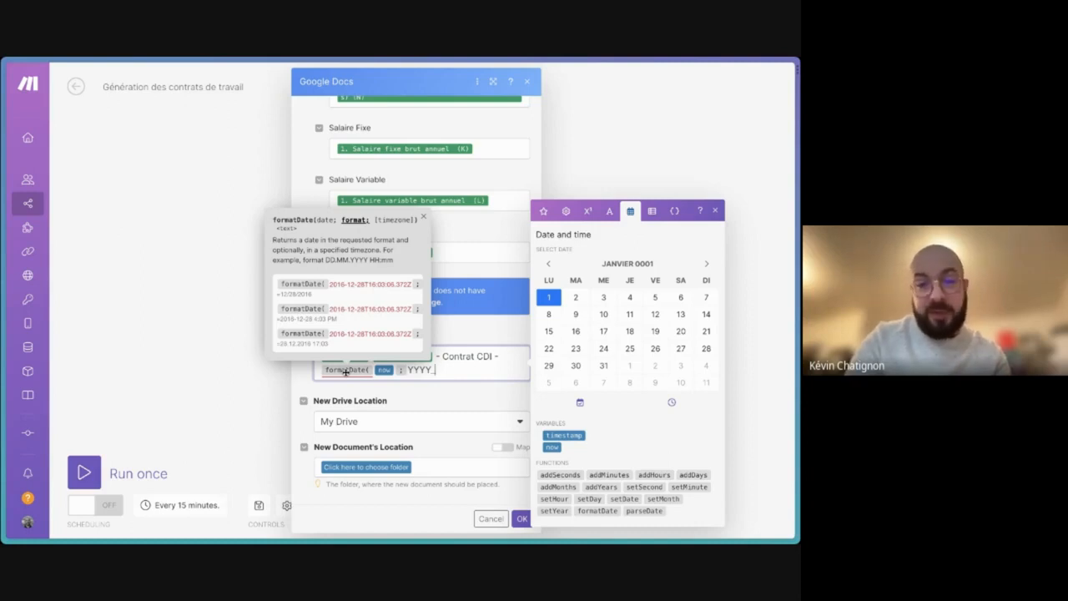
{"action": "key", "text": "BackSpace"}
{"action": "type", "text": "_MM"}
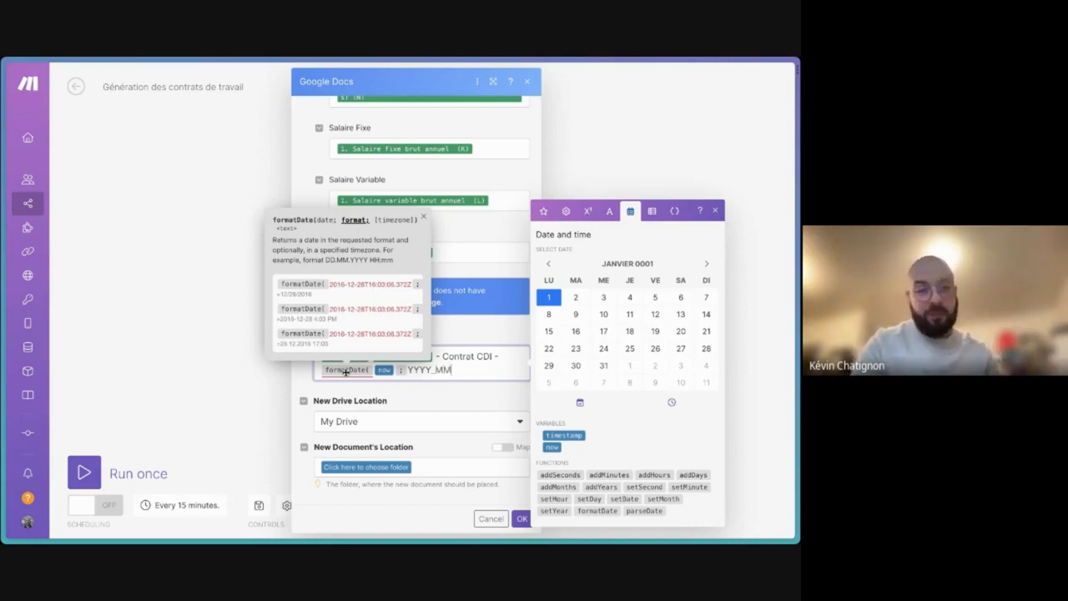
{"action": "type", "text": "_DD"}
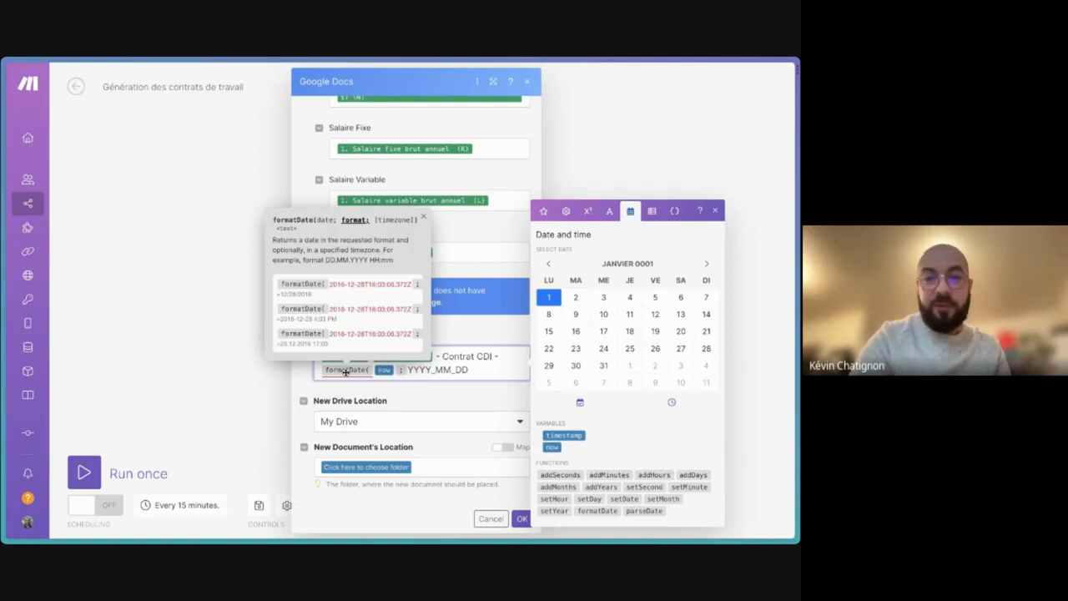
{"action": "type", "text": ";"}
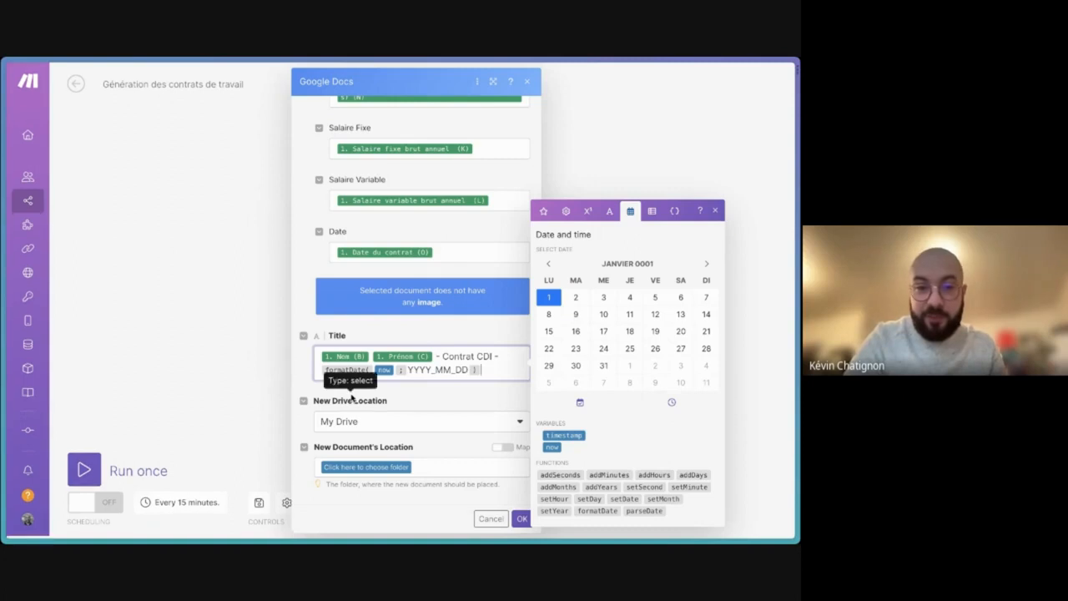
Set the new document's location to Automatisations / Création de contrat de travail / Contrats générés and save the Google Docs module settings.
{"action": "left_click", "coordinate": [406, 474]}
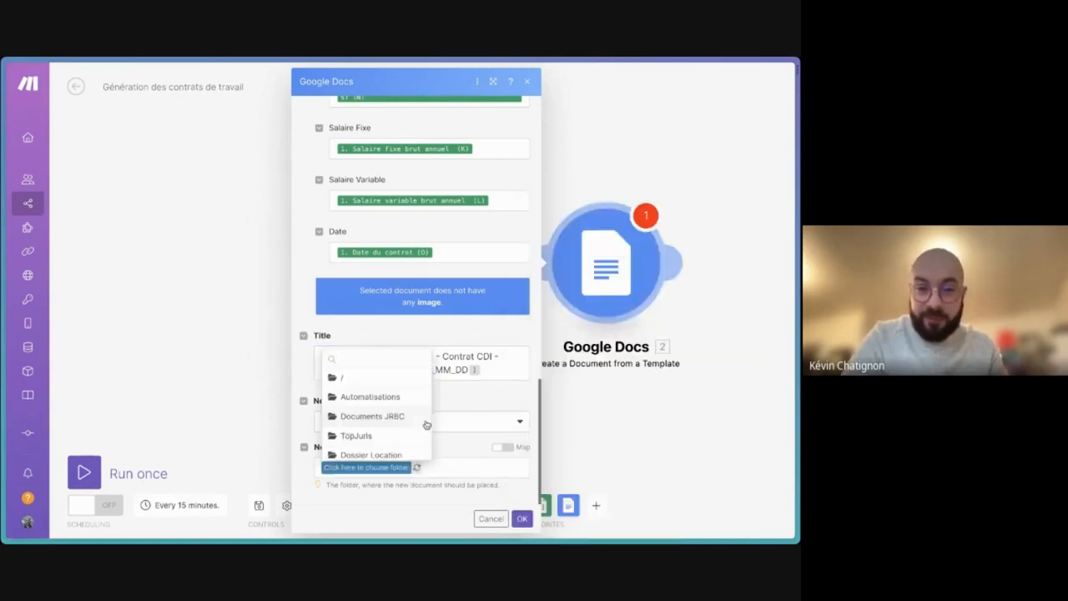
{"action": "scroll", "coordinate": [426, 424], "scroll_direction": "down", "scroll_amount": 1}
{"action": "left_click", "coordinate": [399, 383]}
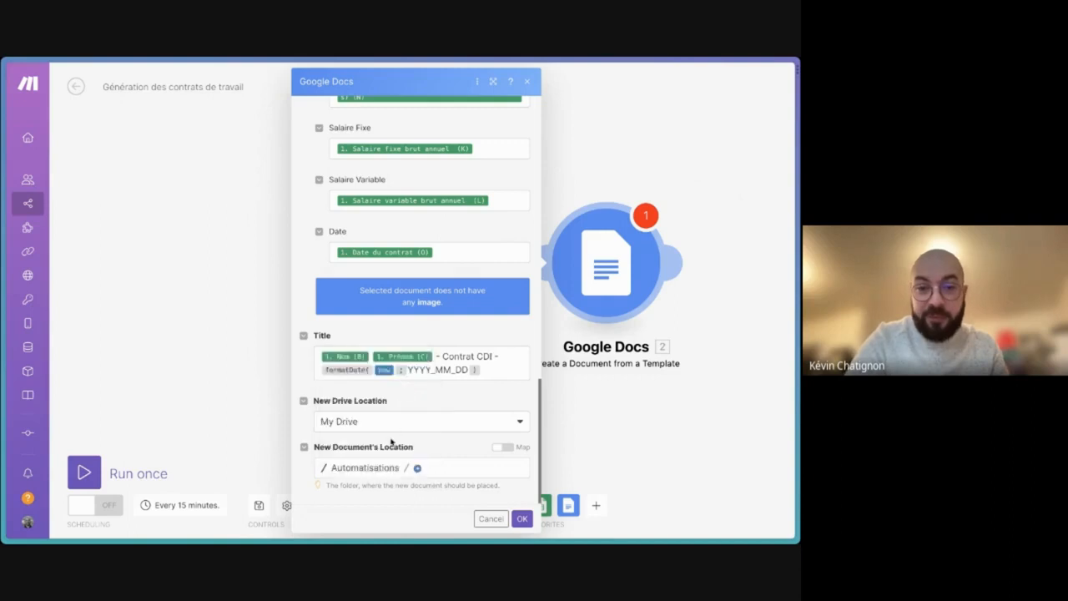
{"action": "left_click", "coordinate": [416, 468]}
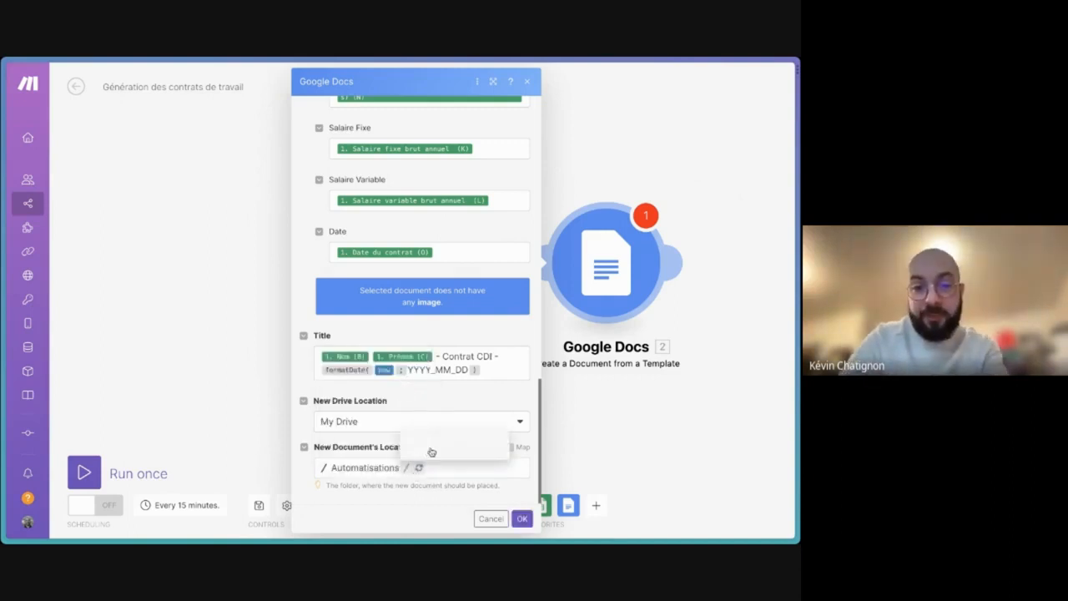
{"action": "left_click", "coordinate": [432, 452]}
{"action": "left_click", "coordinate": [478, 483]}
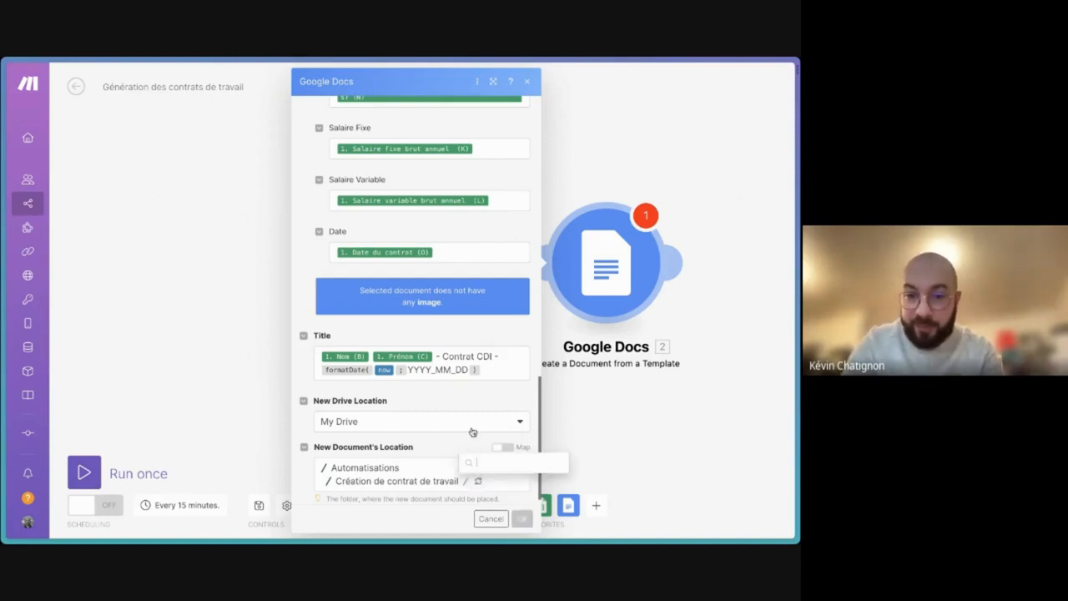
{"action": "left_click", "coordinate": [492, 450]}
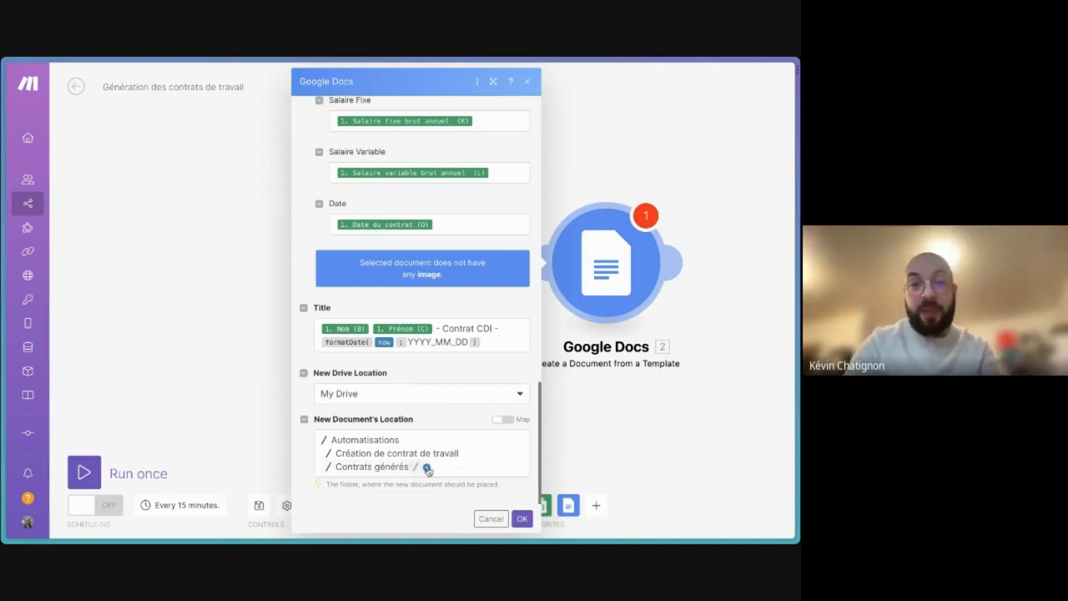
{"action": "left_click", "coordinate": [522, 518]}
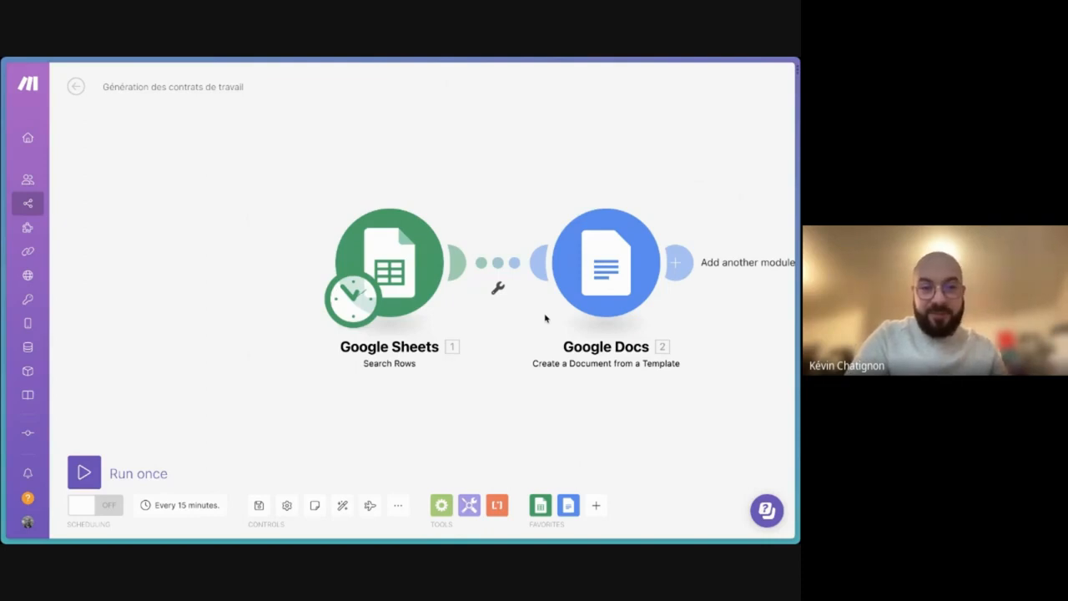
Set up a filter between the Google Sheets and Google Docs modules, labelled Si "A créer".
{"action": "left_click", "coordinate": [498, 289]}
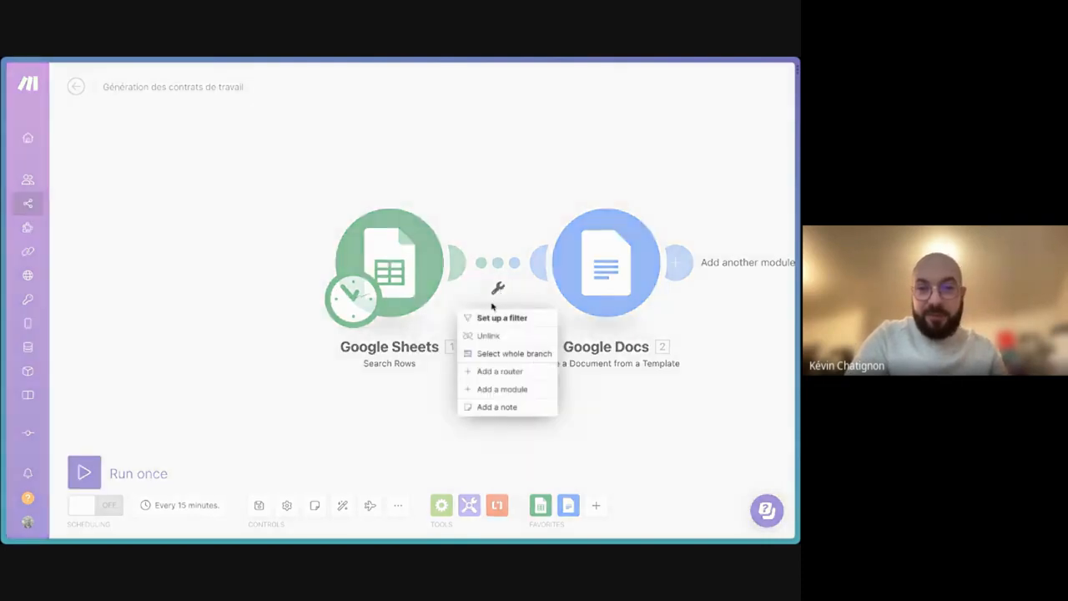
{"action": "left_click", "coordinate": [487, 318]}
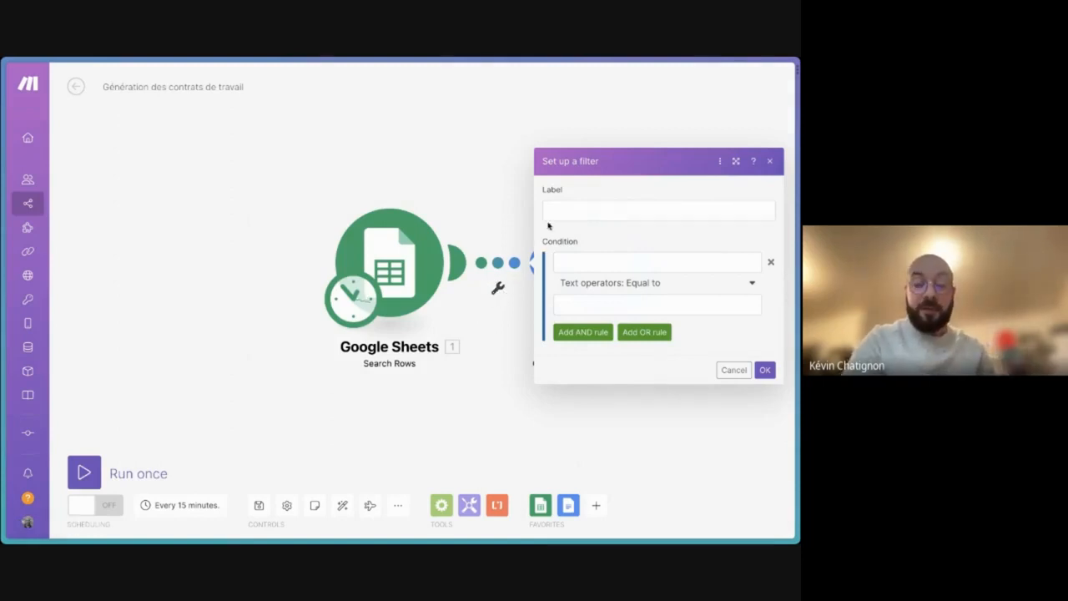
{"action": "left_click", "coordinate": [587, 213]}
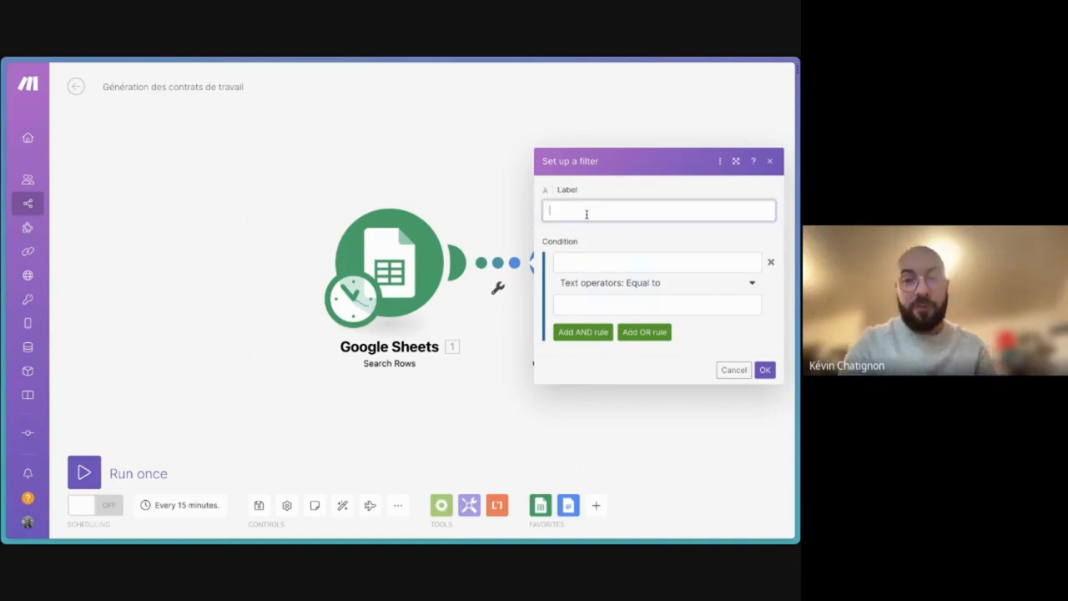
{"action": "type", "text": "Si"}
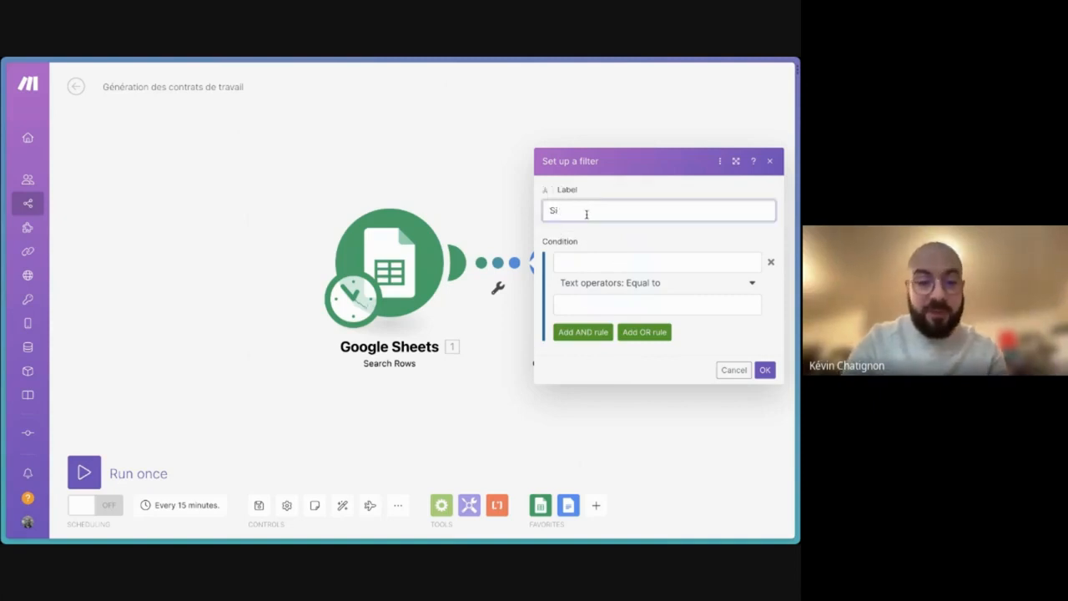
{"action": "type", "text": " \"A"}
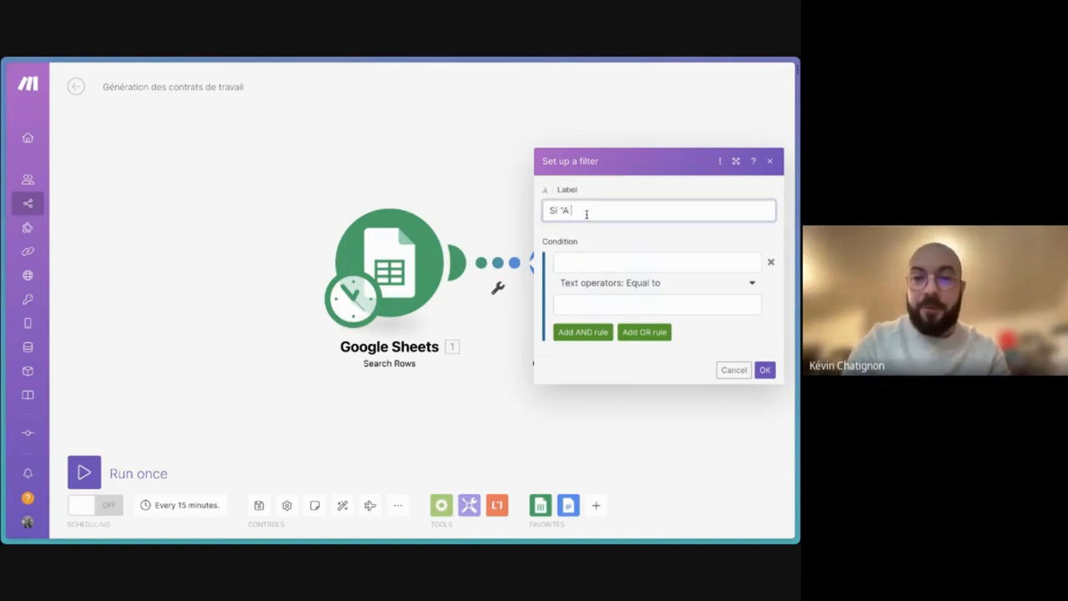
{"action": "type", "text": " créer\""}
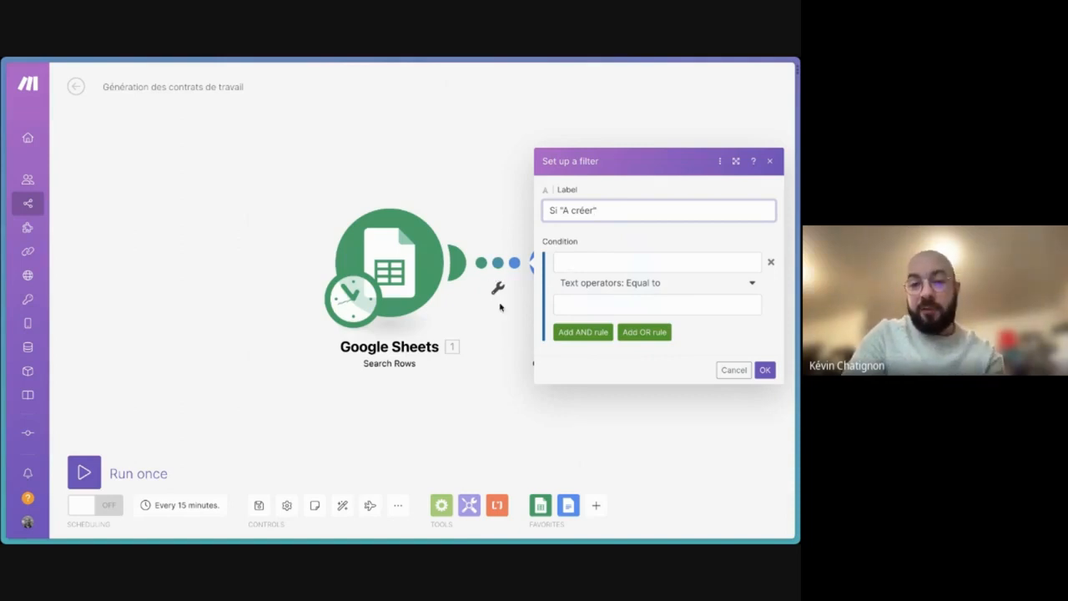
Set the filter condition to Création de contrat (P) equal to the text "A créer" and save the filter.
{"action": "left_click", "coordinate": [596, 262]}
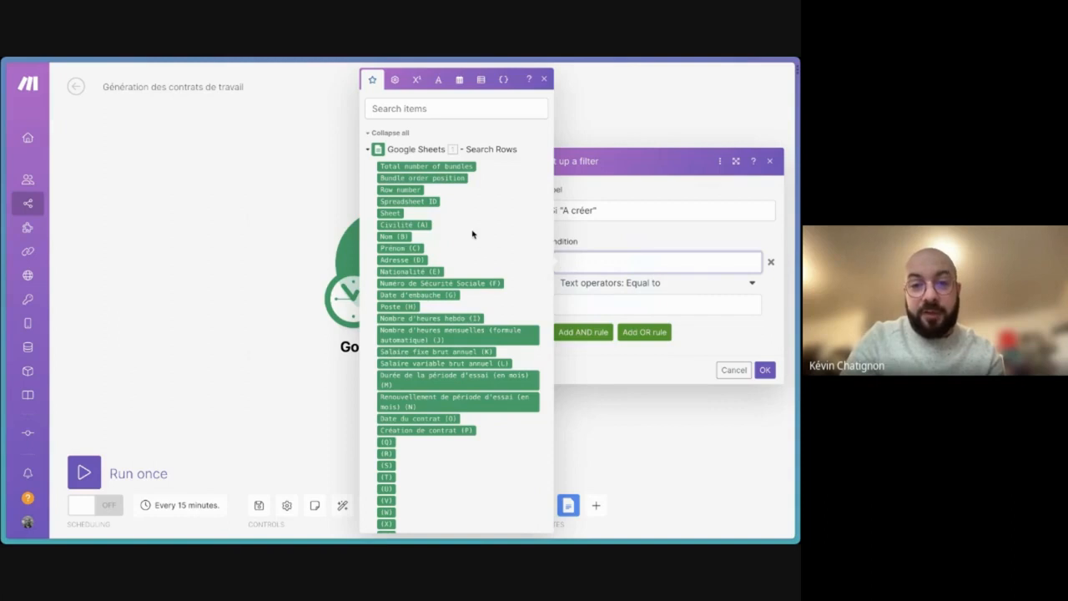
{"action": "scroll", "coordinate": [472, 231], "scroll_direction": "down", "scroll_amount": 1}
{"action": "scroll", "coordinate": [430, 262], "scroll_direction": "down", "scroll_amount": 1}
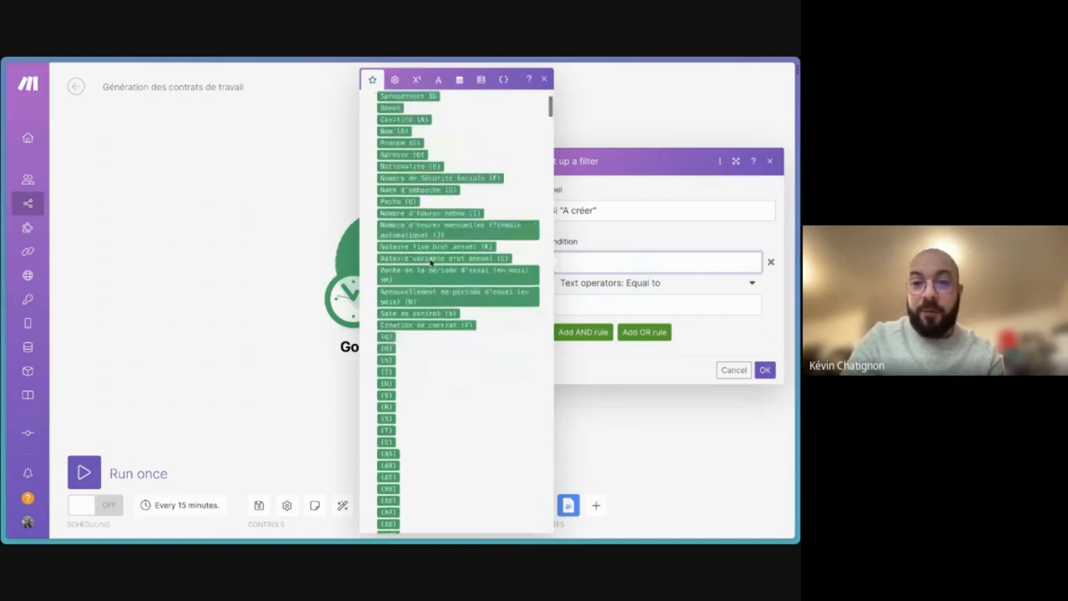
{"action": "left_click", "coordinate": [409, 323]}
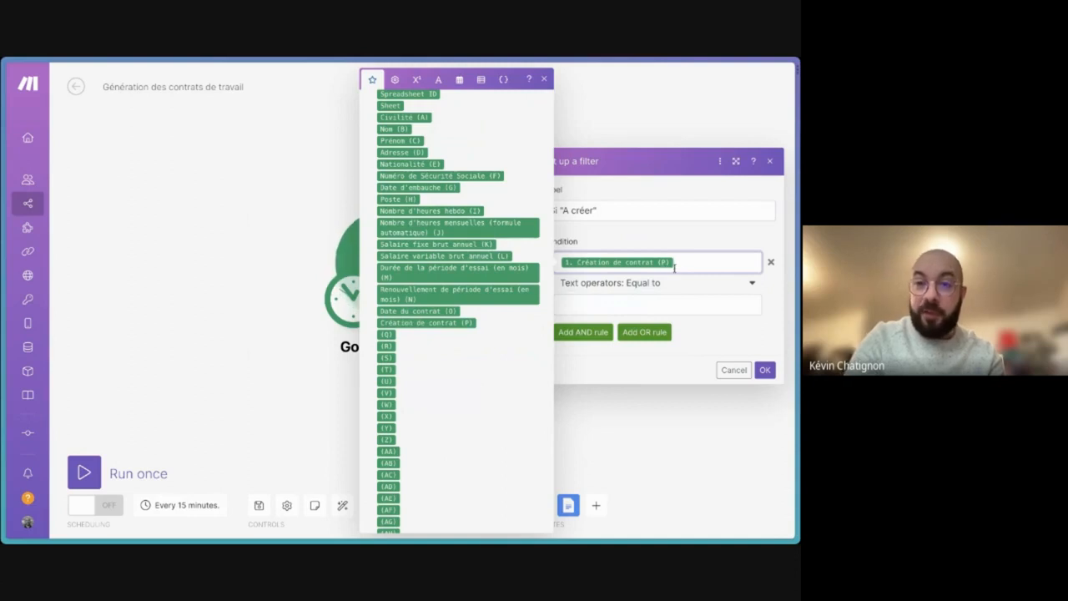
{"action": "left_click", "coordinate": [636, 304]}
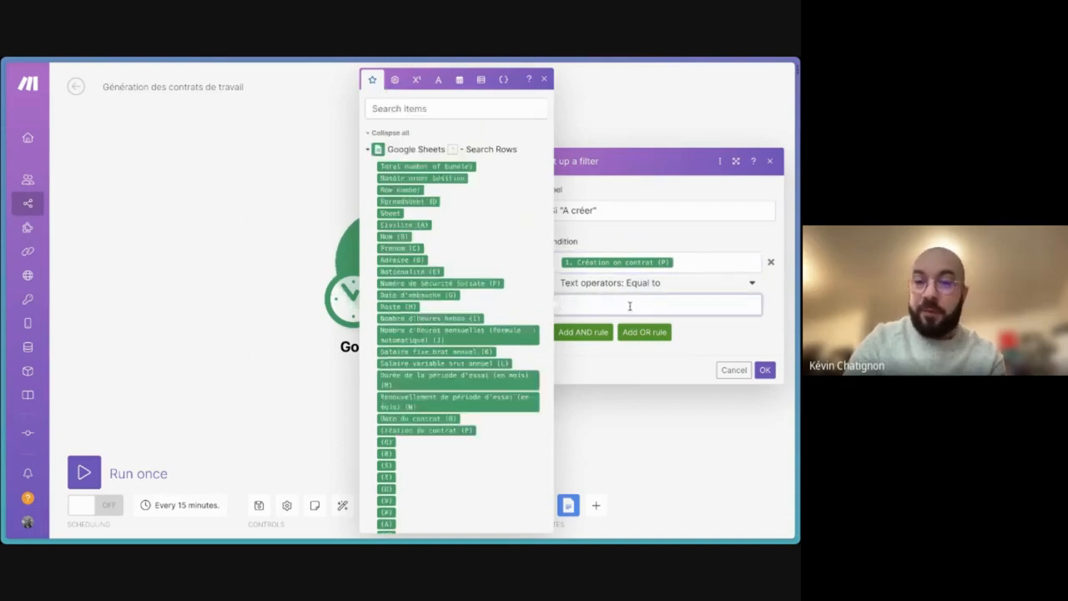
{"action": "type", "text": "A créer"}
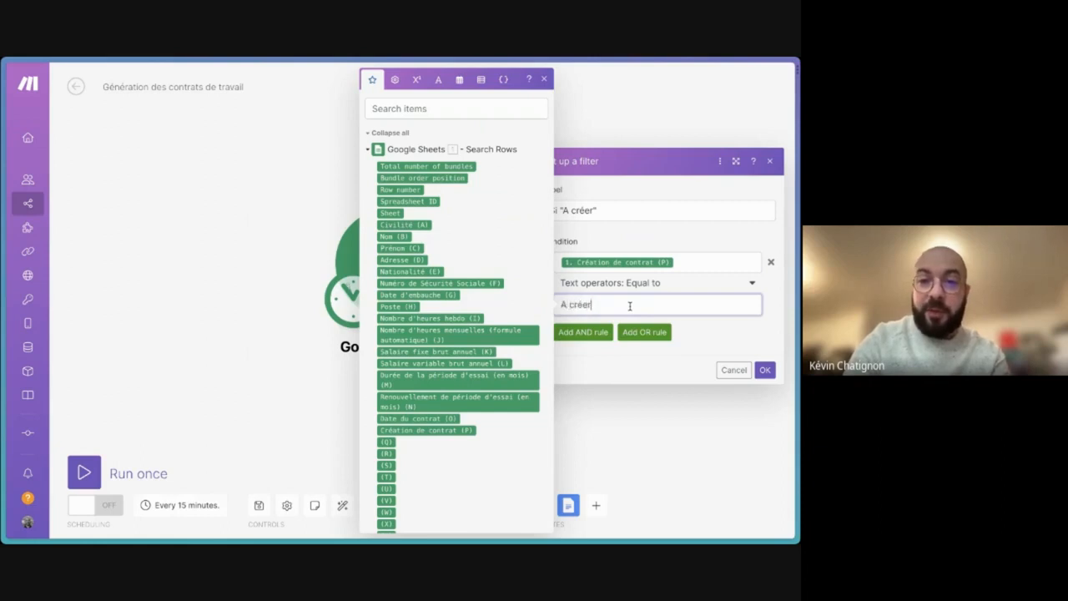
{"action": "left_click", "coordinate": [716, 329]}
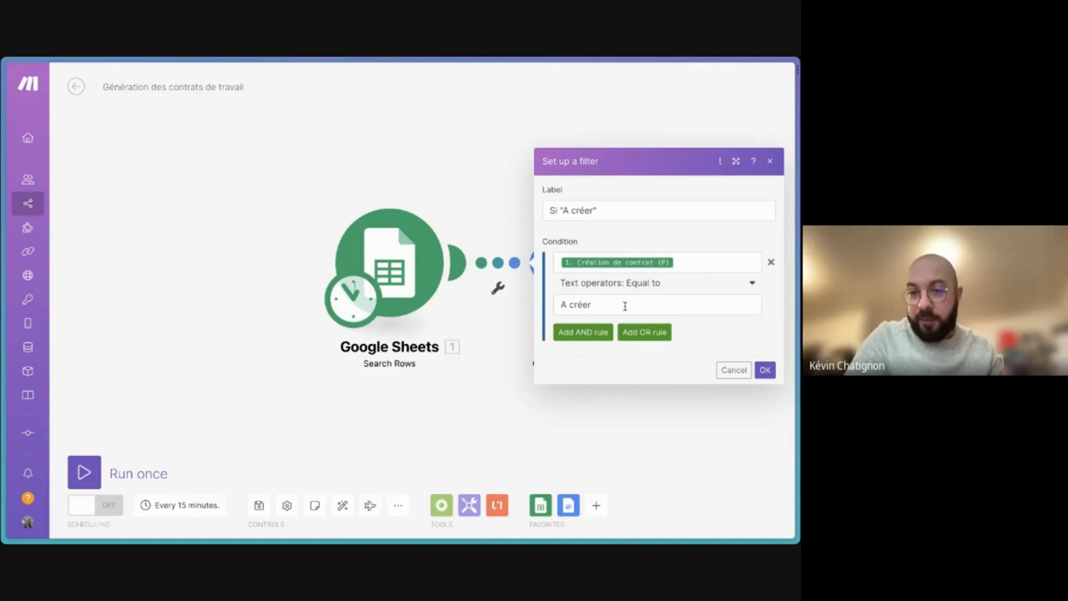
{"action": "left_click", "coordinate": [764, 370]}
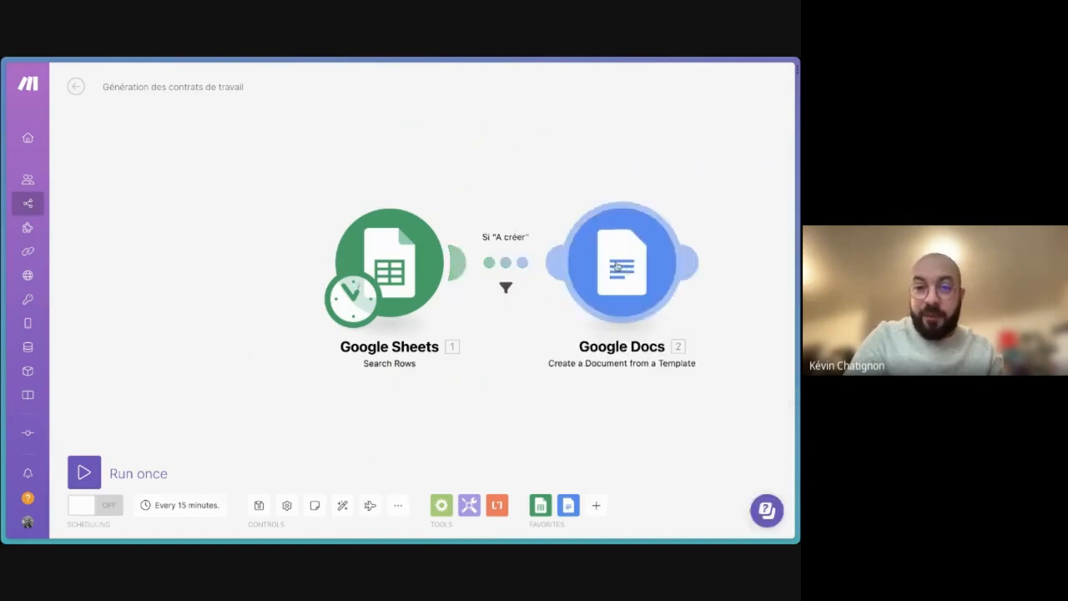
{"action": "left_click", "coordinate": [510, 287]}
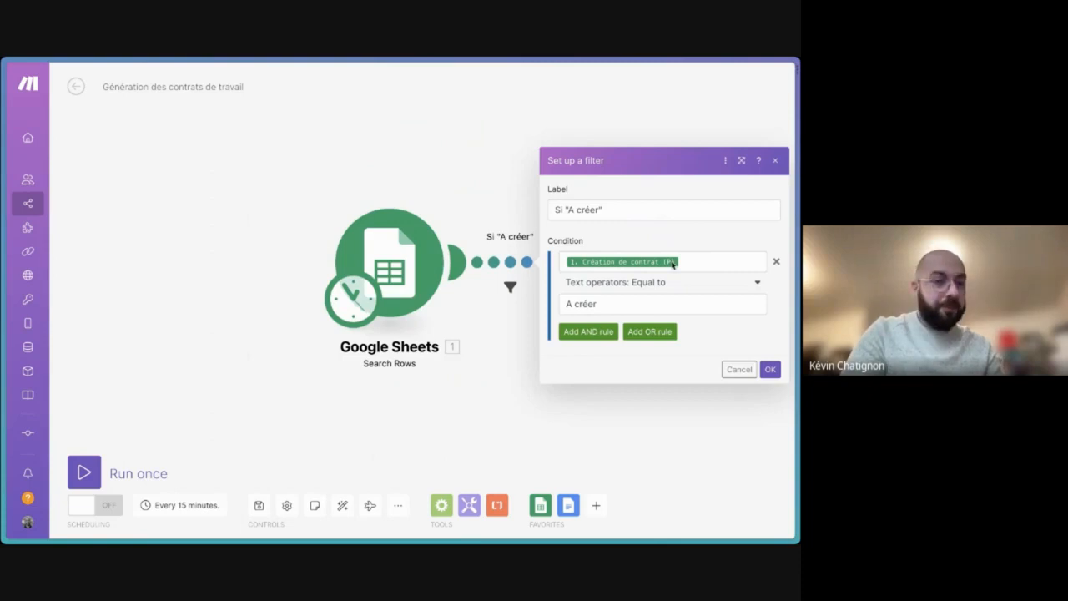
{"action": "left_click", "coordinate": [770, 369]}
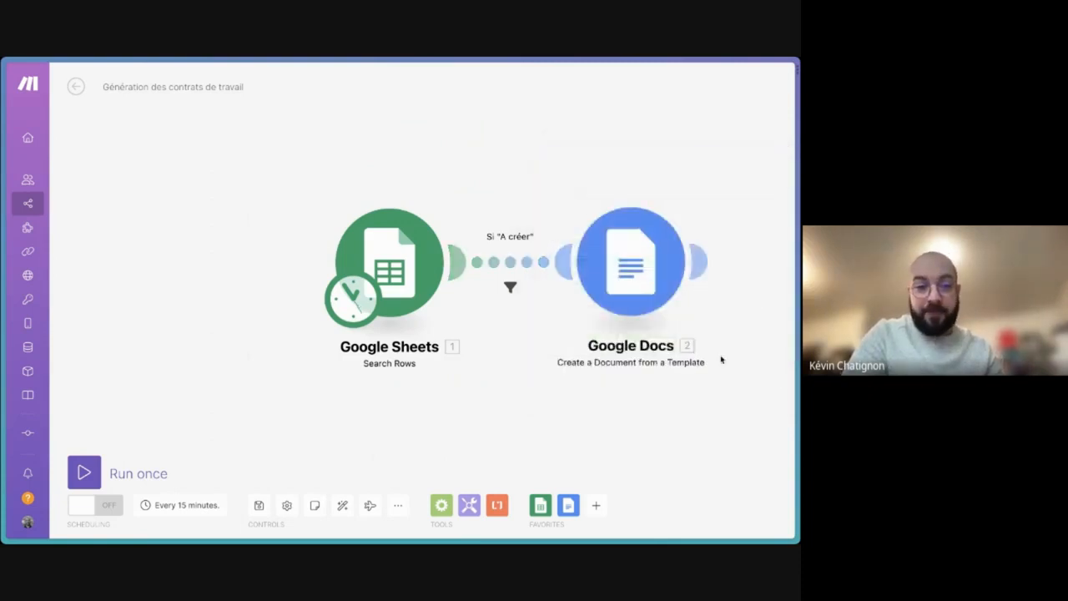
Add a Google Sheets Update a Cell module after the Google Docs module.
{"action": "left_click", "coordinate": [685, 263]}
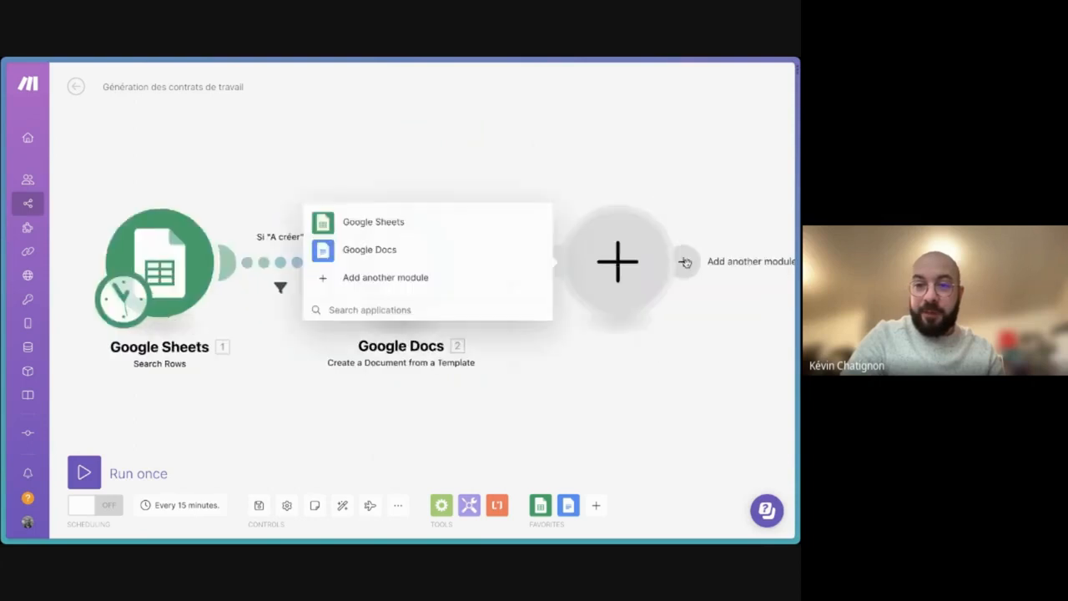
{"action": "left_click", "coordinate": [443, 227]}
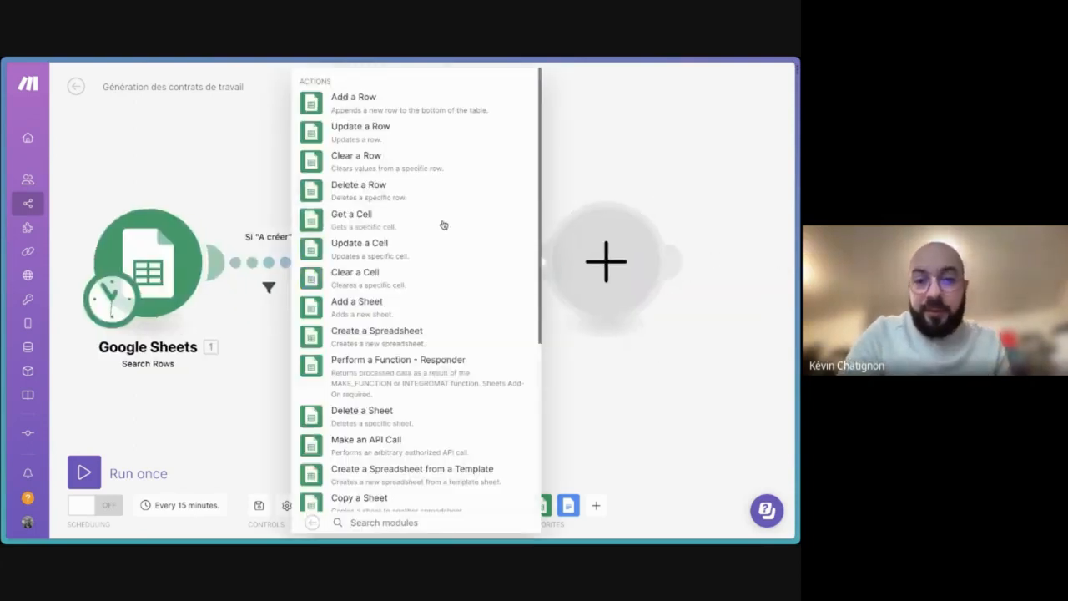
{"action": "scroll", "coordinate": [443, 225], "scroll_direction": "down", "scroll_amount": 1}
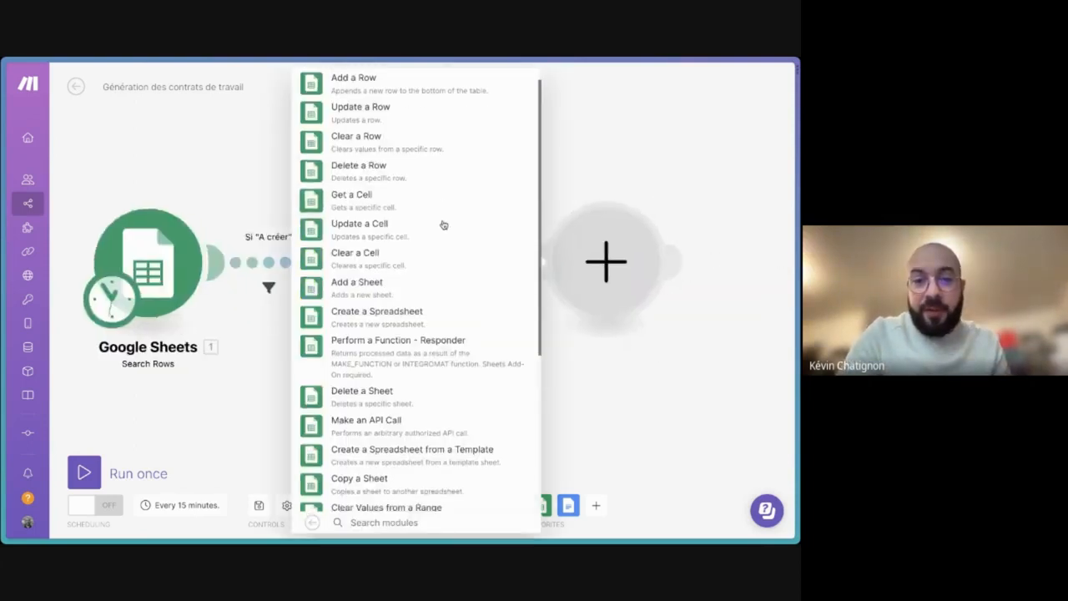
{"action": "left_click", "coordinate": [381, 235]}
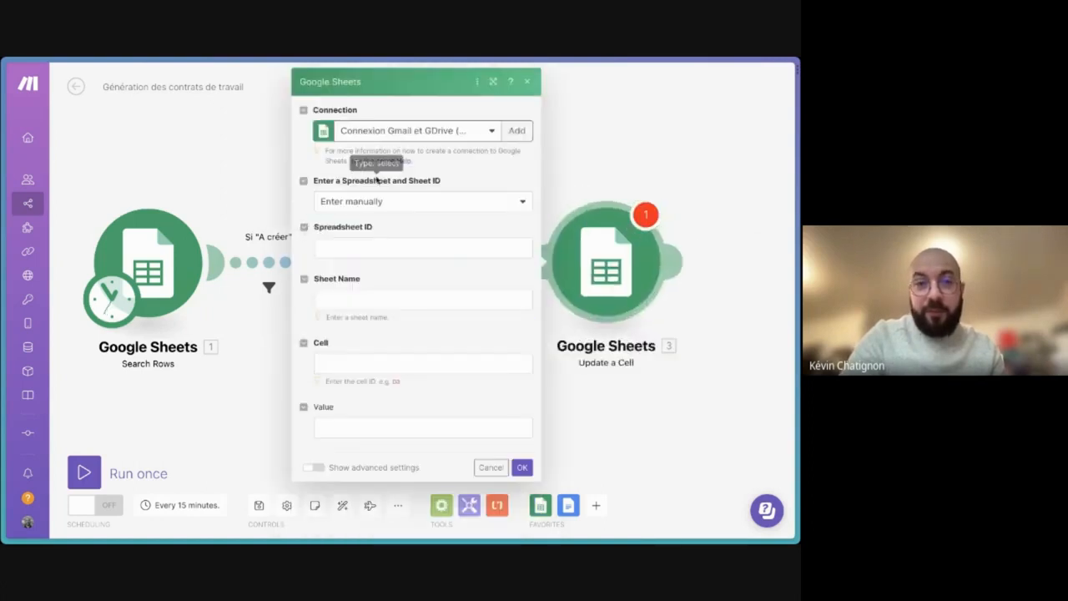
Set the Update a Cell module's spreadsheet and sheet entry method to Select from the list.
{"action": "left_click", "coordinate": [391, 209]}
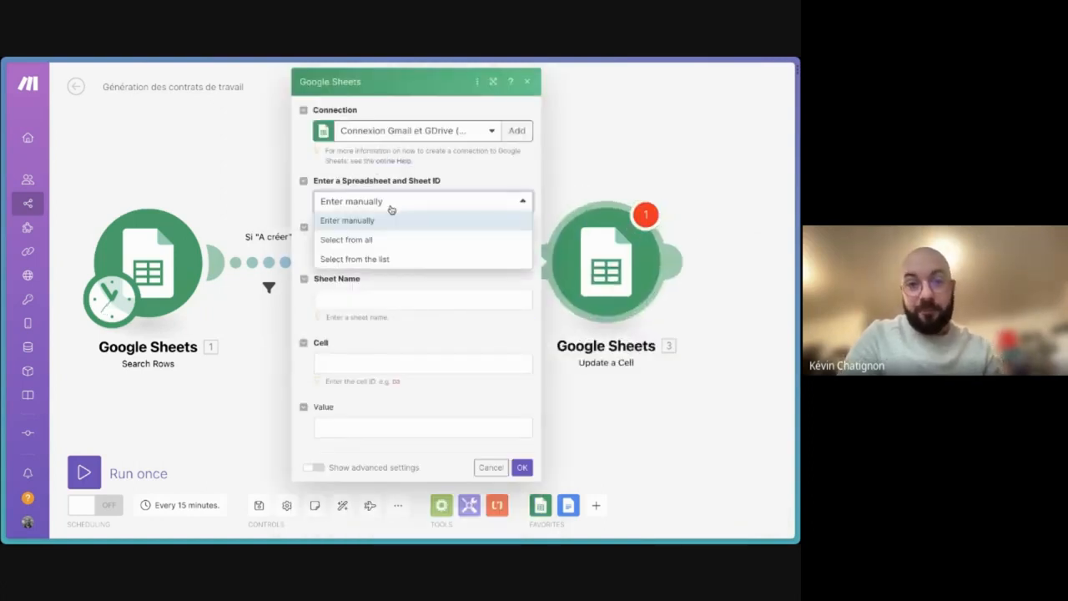
{"action": "left_click", "coordinate": [389, 209]}
{"action": "left_click", "coordinate": [360, 244]}
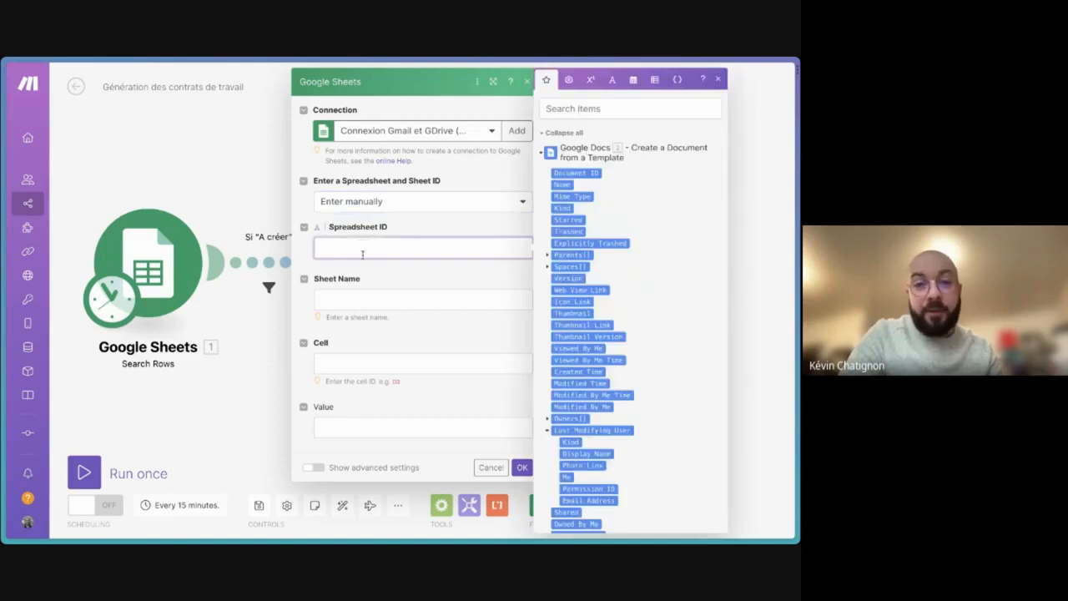
{"action": "left_click", "coordinate": [383, 200]}
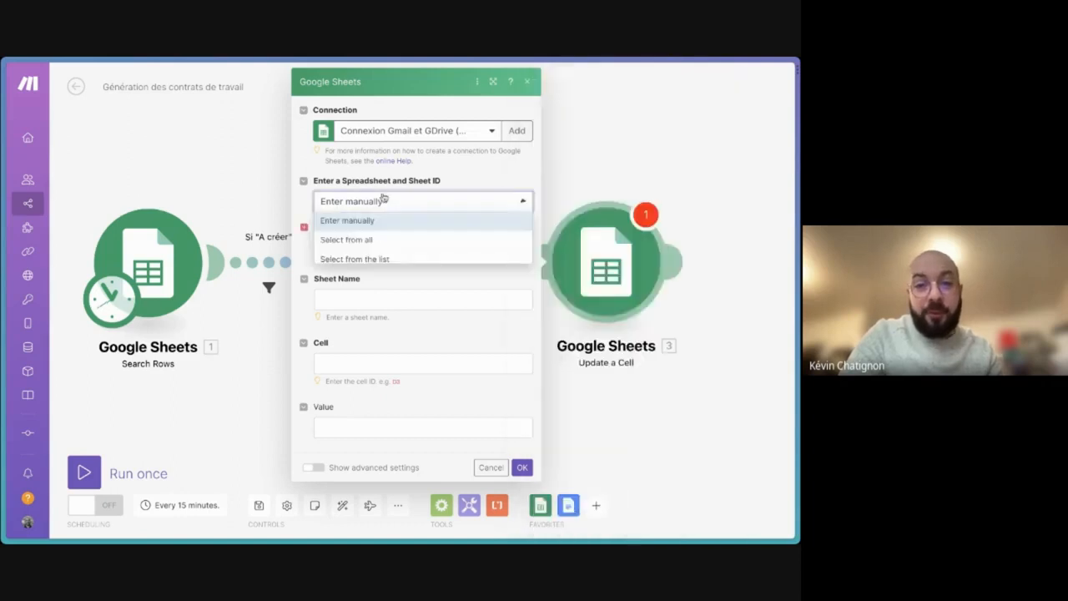
{"action": "left_click", "coordinate": [365, 242]}
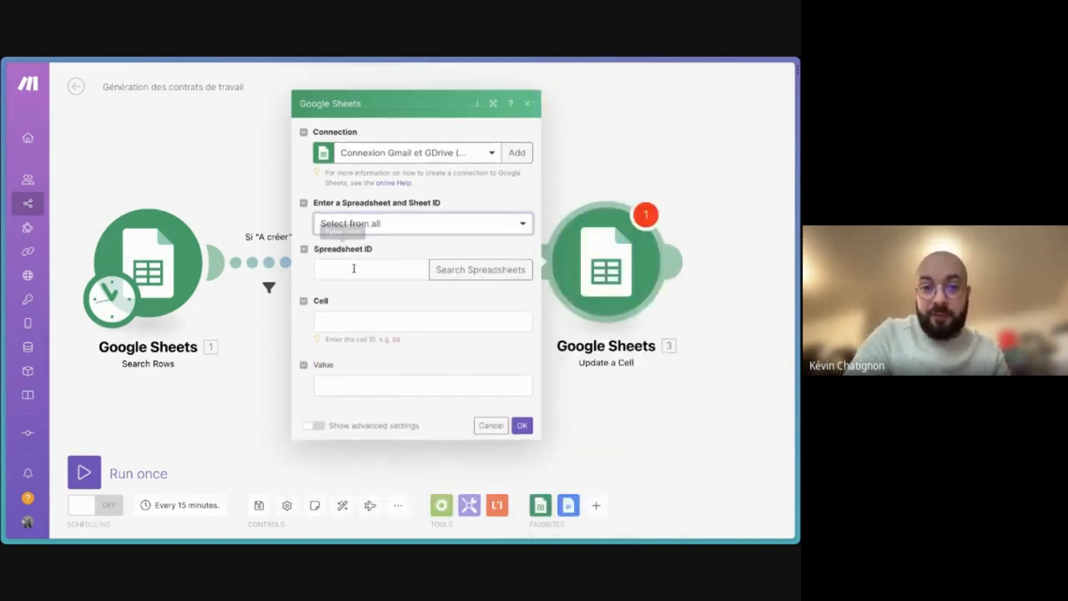
{"action": "left_click", "coordinate": [378, 224]}
{"action": "left_click", "coordinate": [362, 284]}
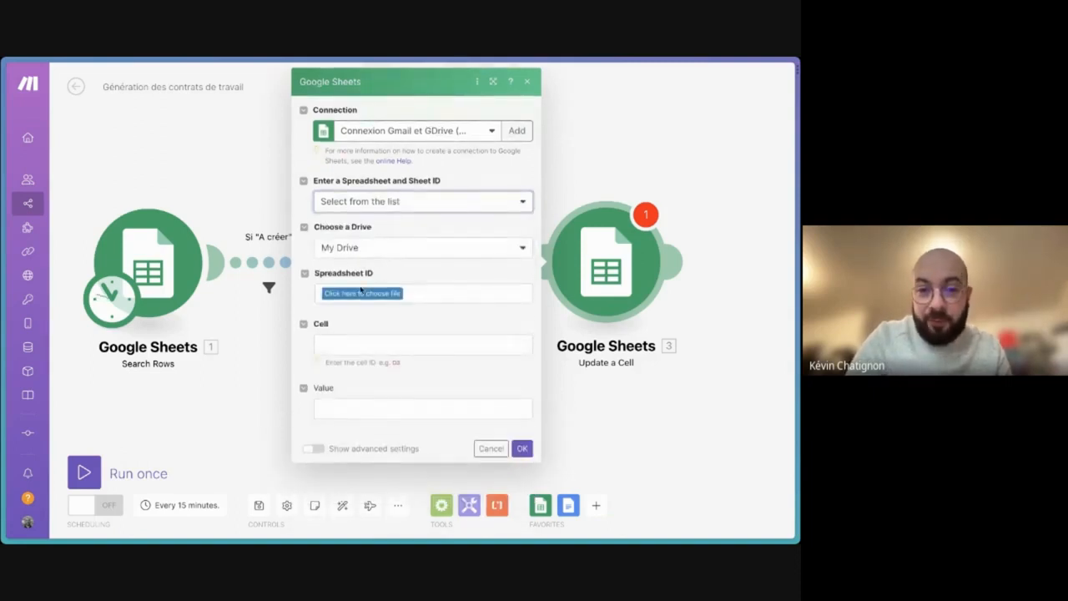
Choose the spreadsheet Automatisations / Création de contrat de travail / Génération de contrats and its sheet Nouveaux contrats.
{"action": "left_click", "coordinate": [362, 294]}
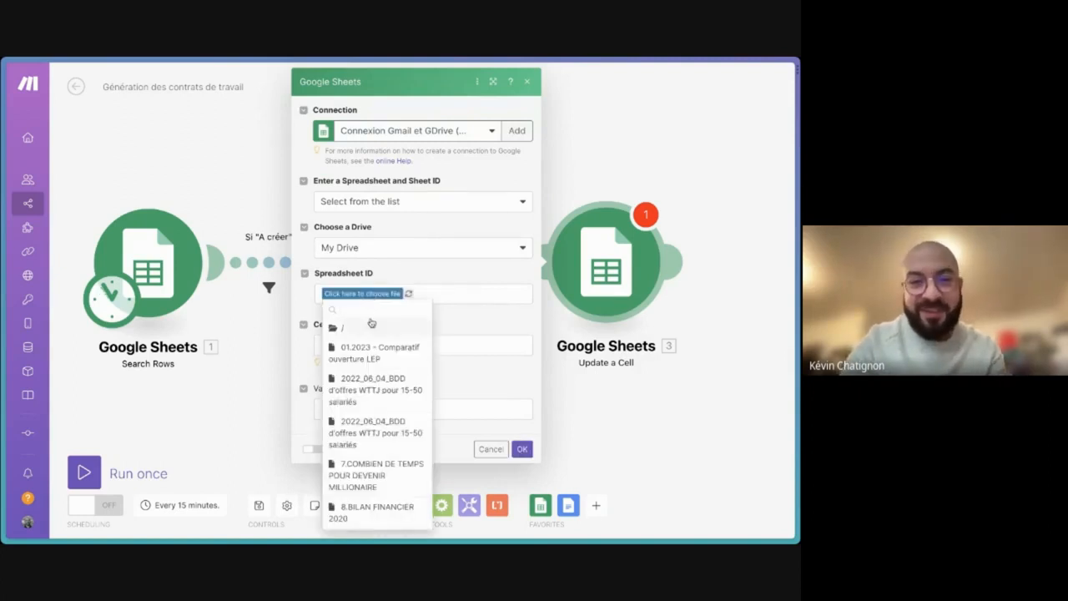
{"action": "left_click", "coordinate": [365, 308]}
{"action": "type", "text": "autom"}
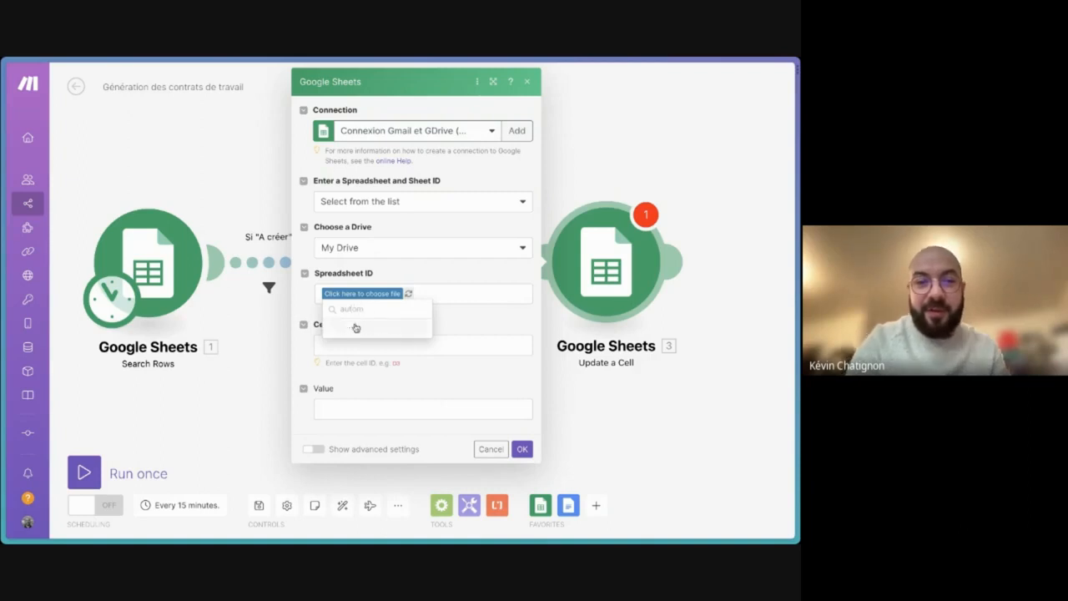
{"action": "left_click", "coordinate": [354, 328]}
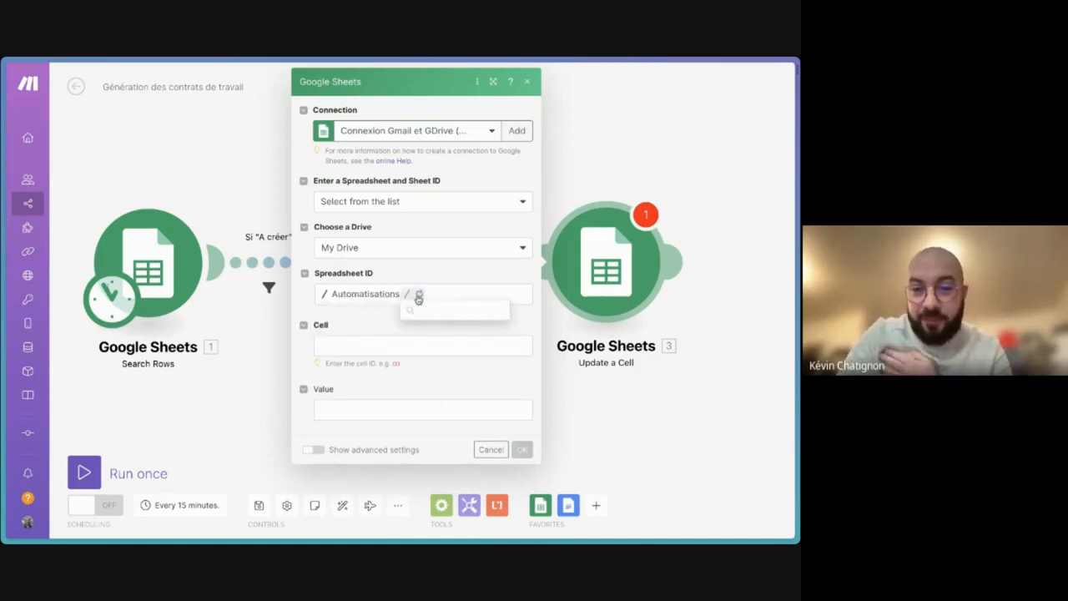
{"action": "left_click", "coordinate": [432, 327]}
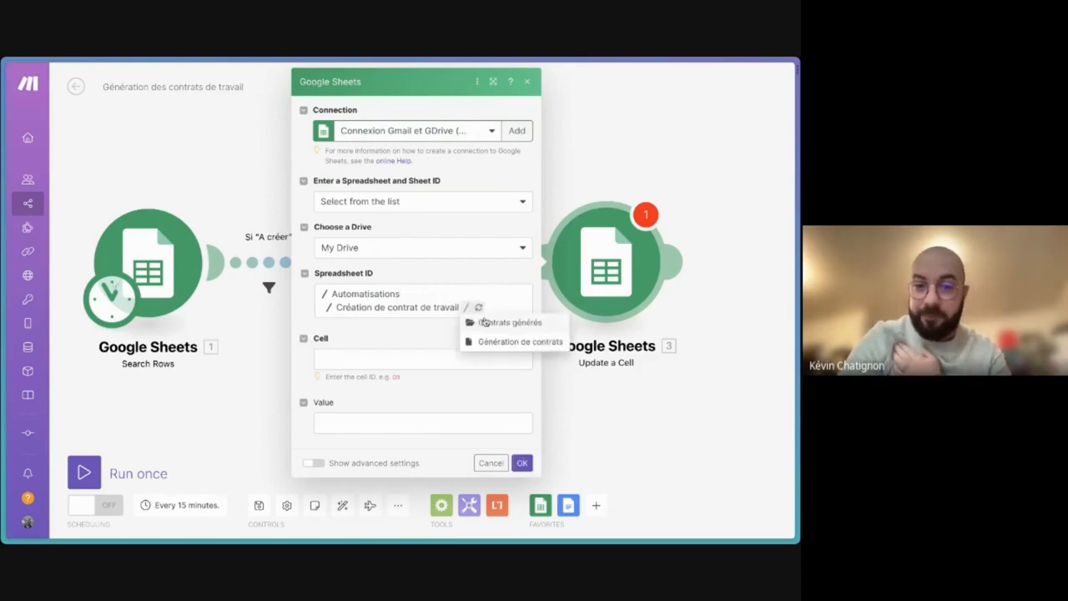
{"action": "left_click", "coordinate": [499, 342]}
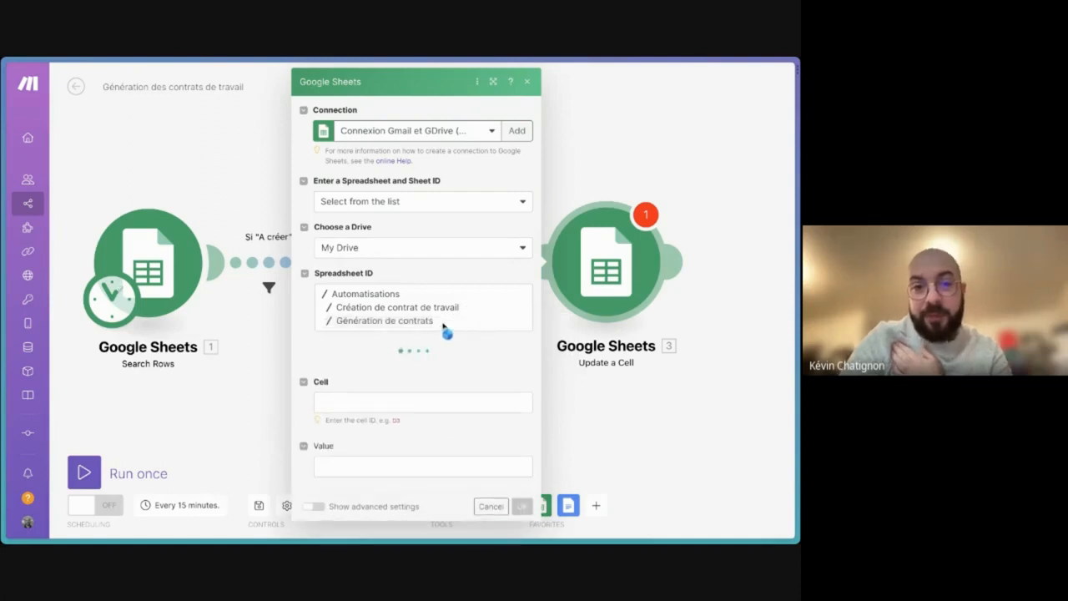
{"action": "left_click", "coordinate": [391, 377]}
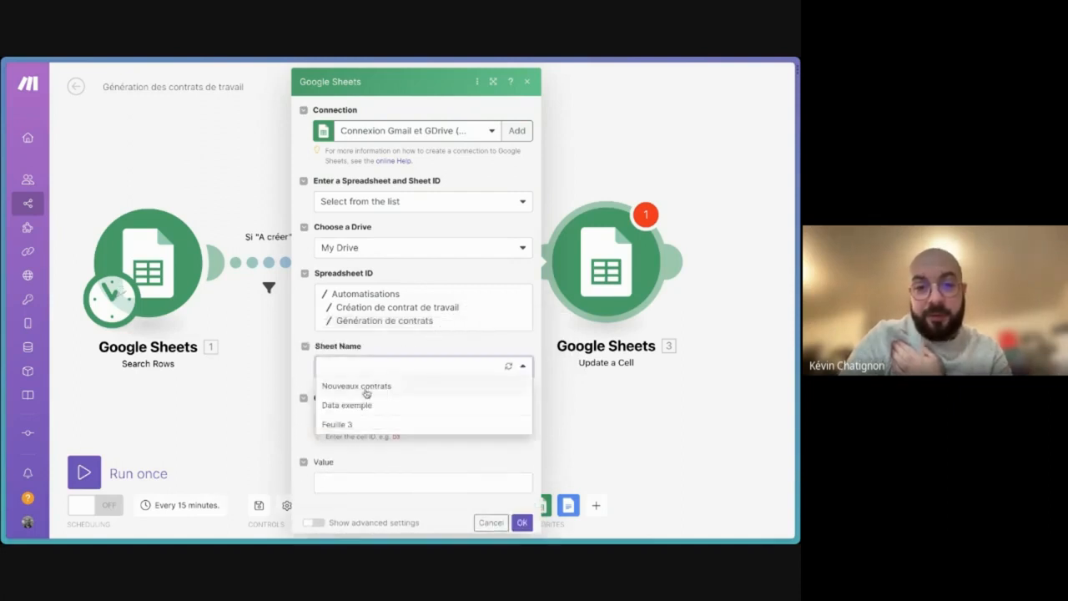
{"action": "left_click", "coordinate": [367, 389]}
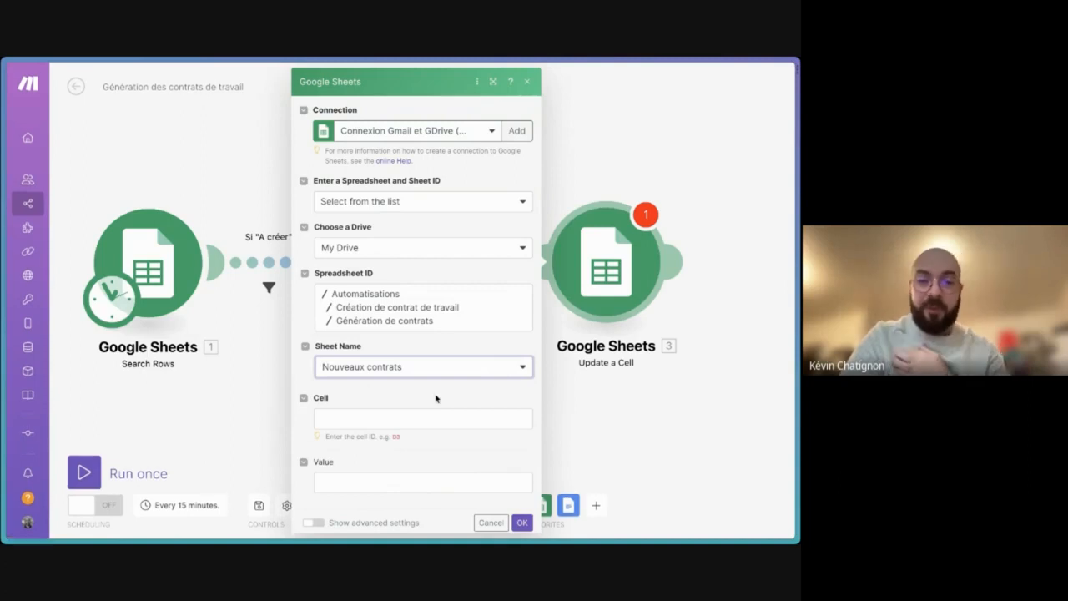
Set the cell to update to P followed by the Row number variable from the Search Rows module.
{"action": "left_click", "coordinate": [394, 419]}
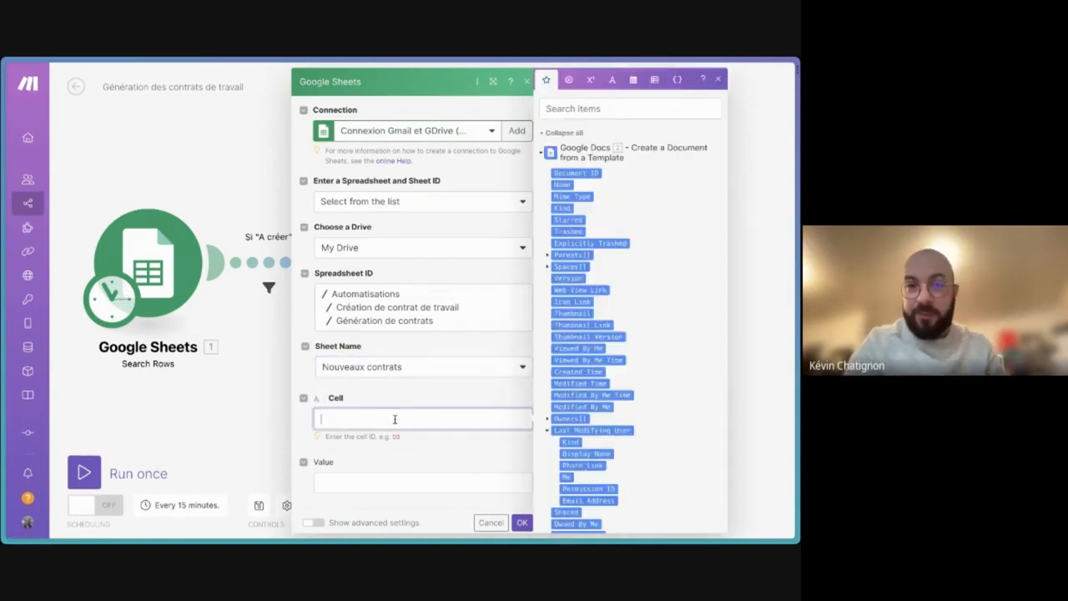
{"action": "scroll", "coordinate": [584, 224], "scroll_direction": "down", "scroll_amount": 15}
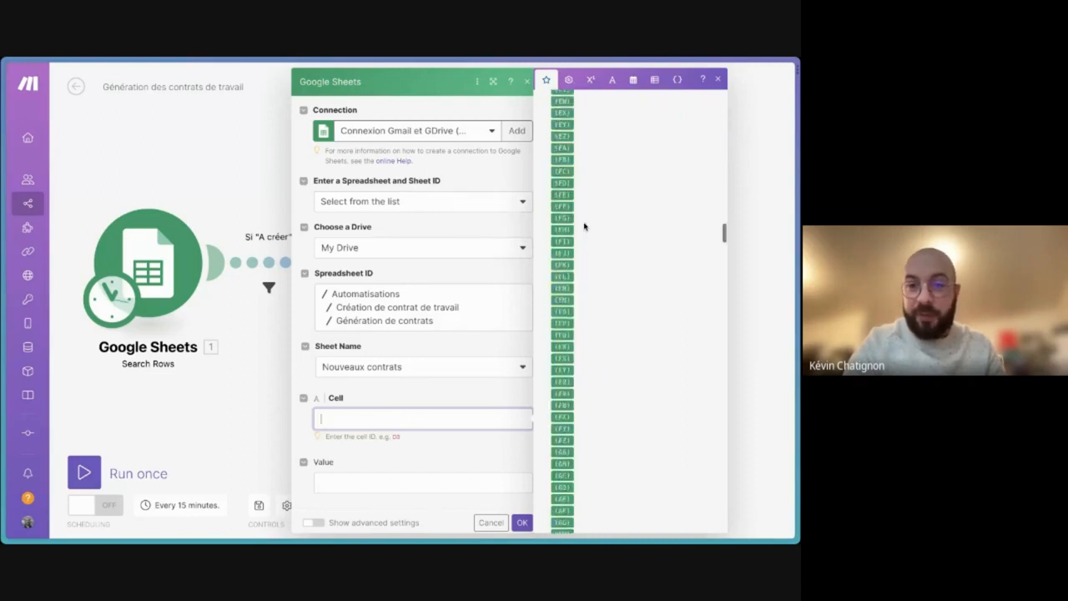
{"action": "scroll", "coordinate": [584, 223], "scroll_direction": "down", "scroll_amount": 5}
{"action": "scroll", "coordinate": [584, 224], "scroll_direction": "up", "scroll_amount": 20}
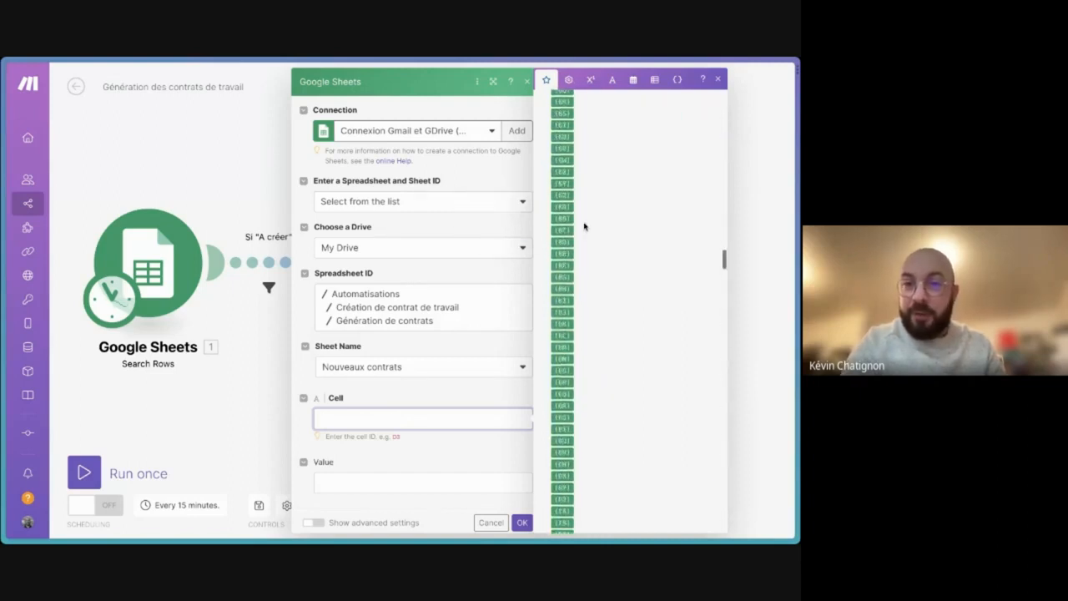
{"action": "triple_click", "coordinate": [584, 224]}
{"action": "scroll", "coordinate": [584, 224], "scroll_direction": "down", "scroll_amount": 5}
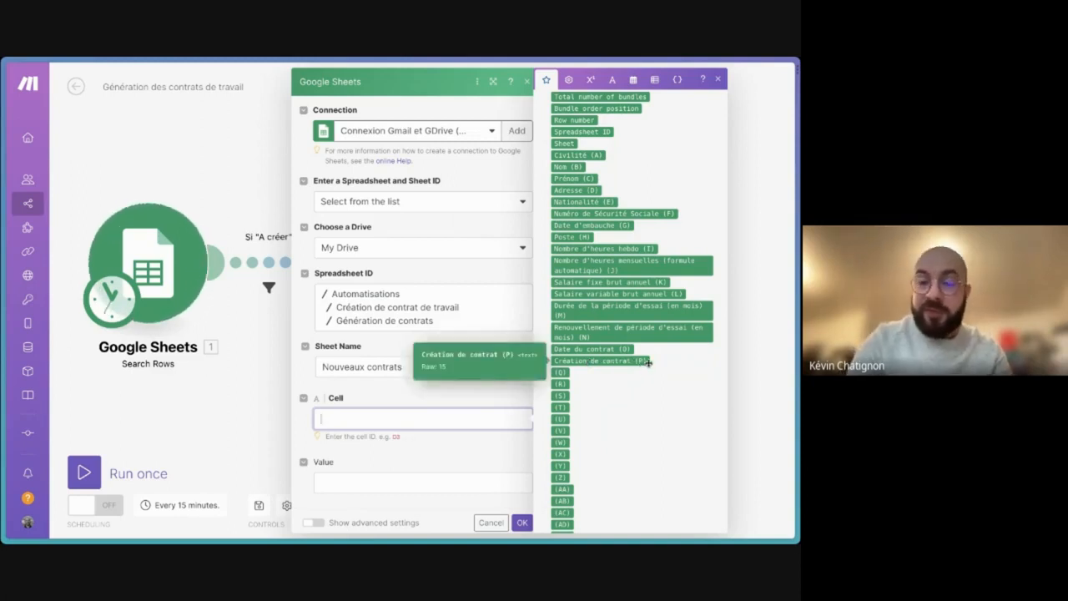
{"action": "type", "text": "P"}
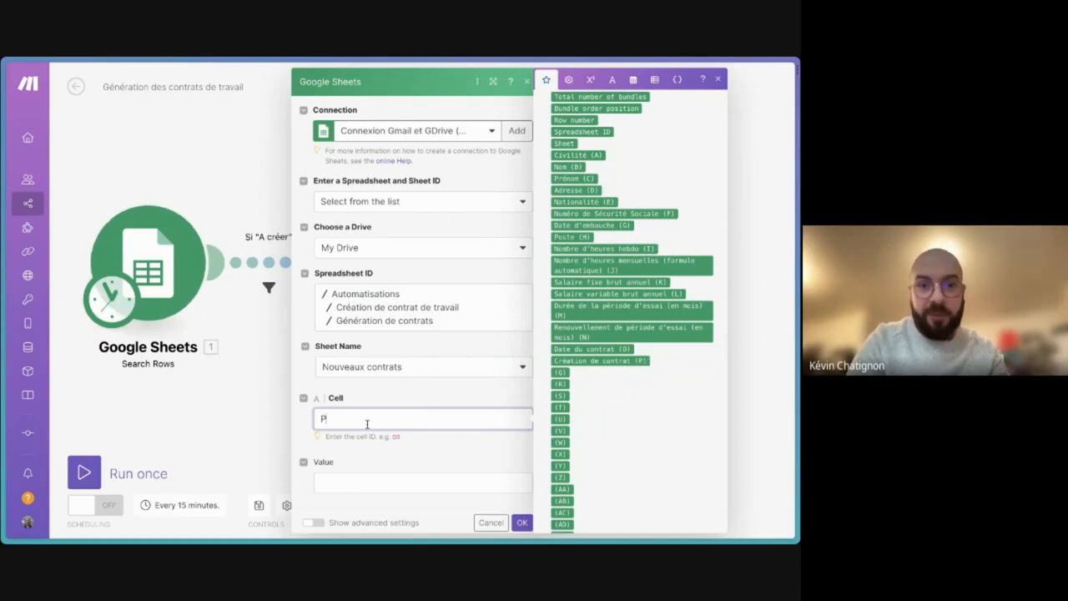
{"action": "scroll", "coordinate": [626, 359], "scroll_direction": "up", "scroll_amount": 2}
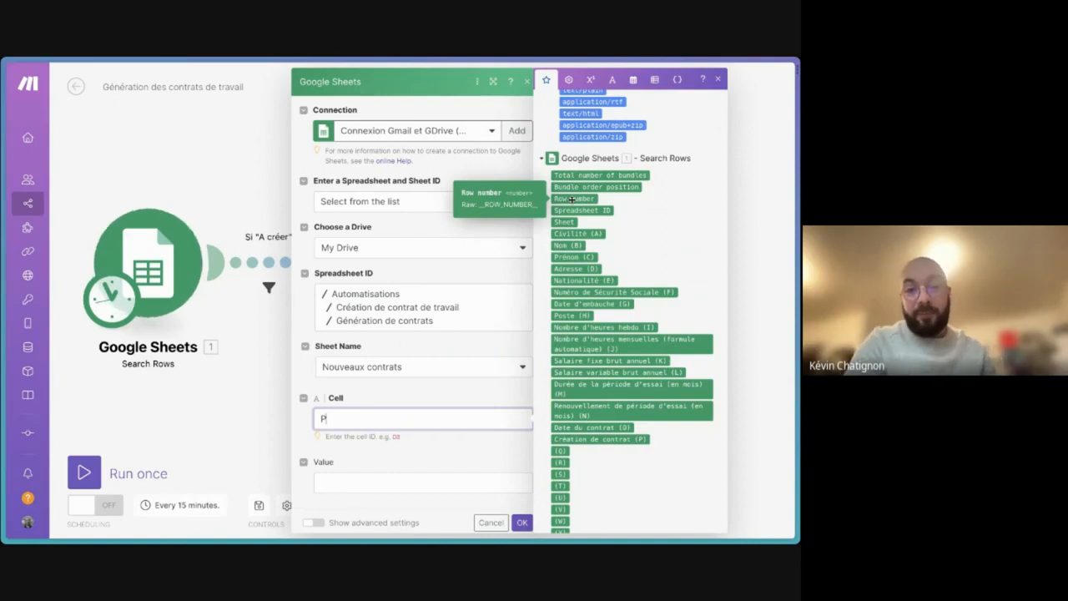
{"action": "left_click", "coordinate": [571, 199]}
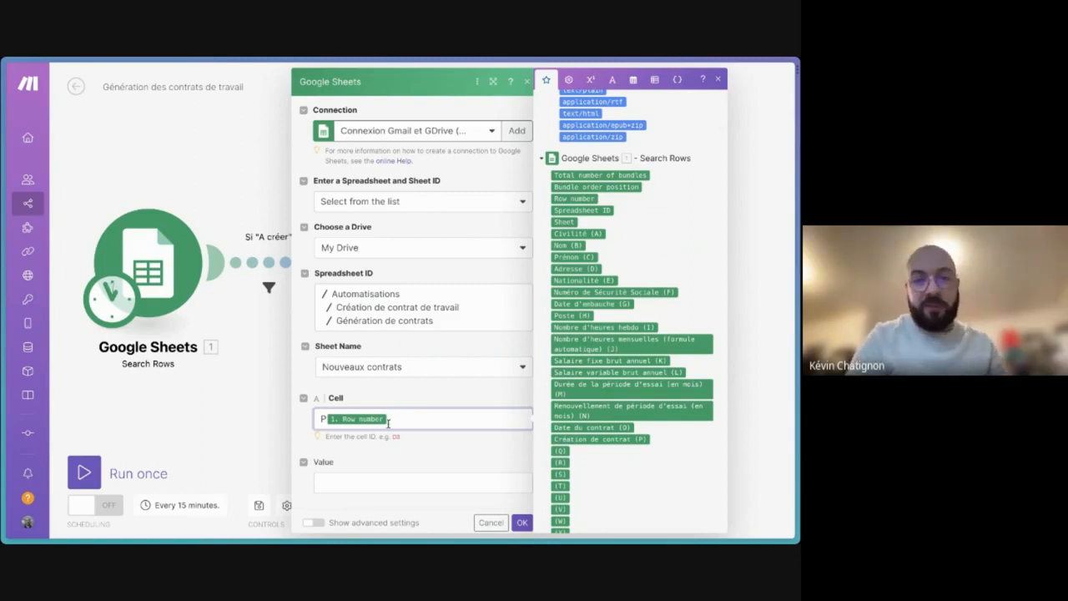
Set the updated cell's value to "Contrat crée".
{"action": "left_click", "coordinate": [359, 480]}
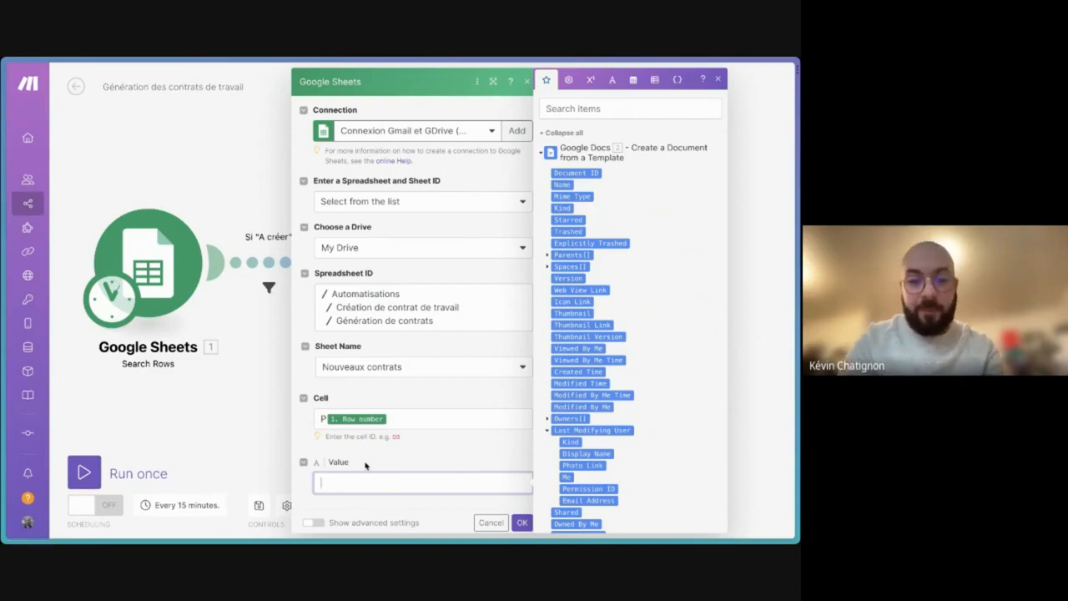
{"action": "type", "text": "Contrat"}
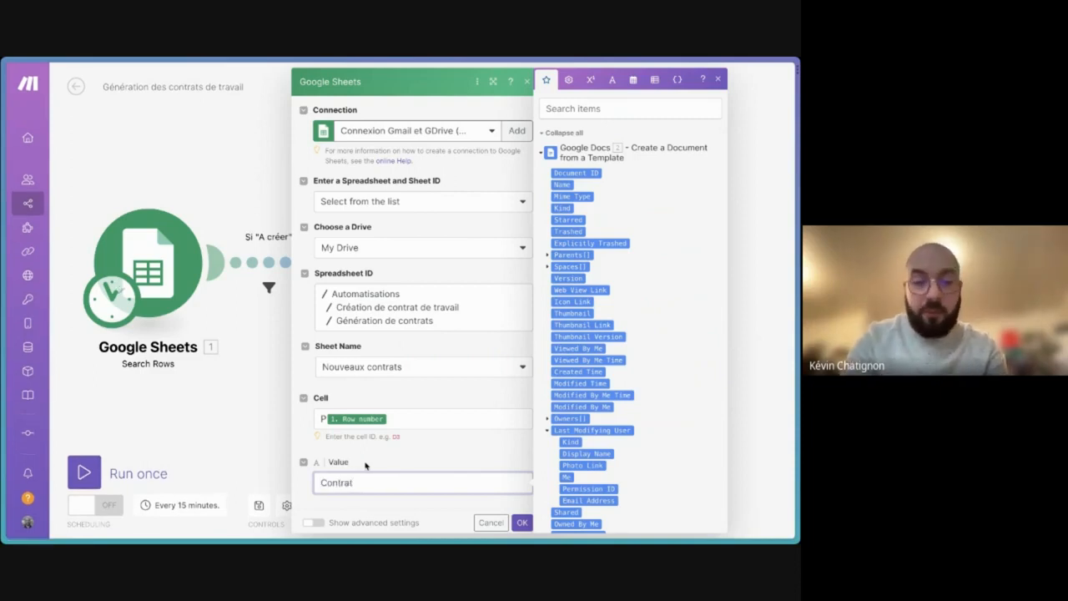
{"action": "type", "text": " crée"}
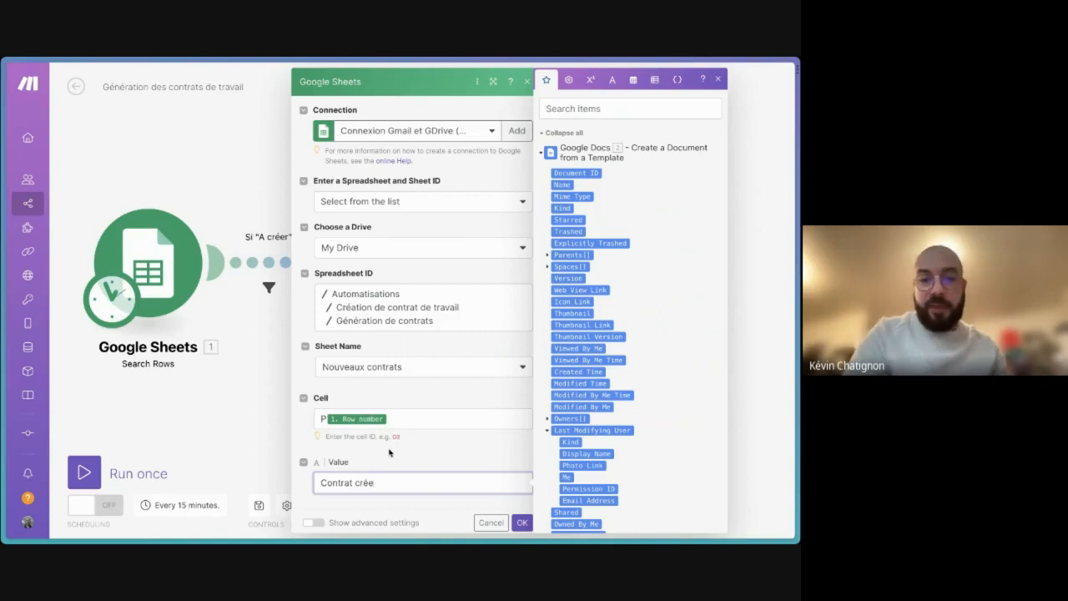
Confirm the Update a Cell module's settings and save the scenario.
{"action": "left_click", "coordinate": [522, 523]}
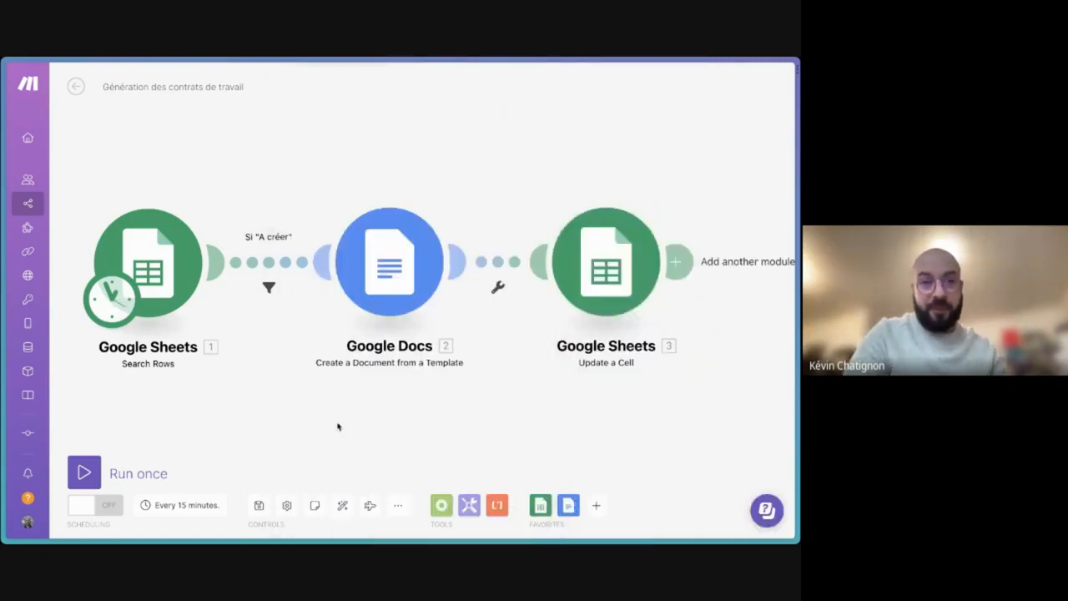
{"action": "left_click", "coordinate": [258, 506]}
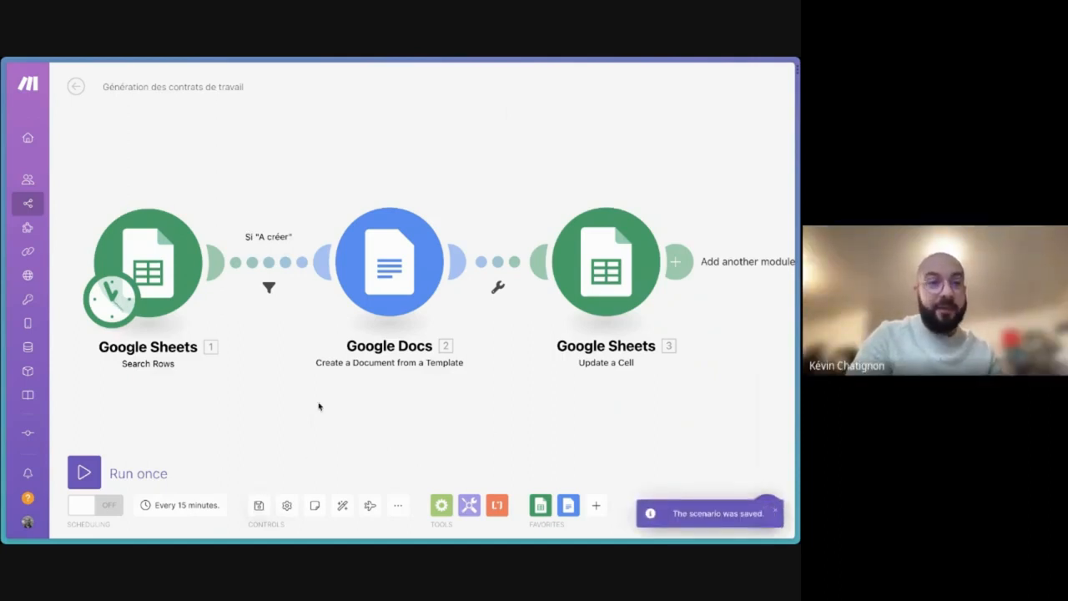
In the Génération de contrats spreadsheet, copy rows 2 to 12 of the Data exemple sheet into Nouveaux contrats from row 2.
{"action": "mouse_move", "coordinate": [4, 334]}
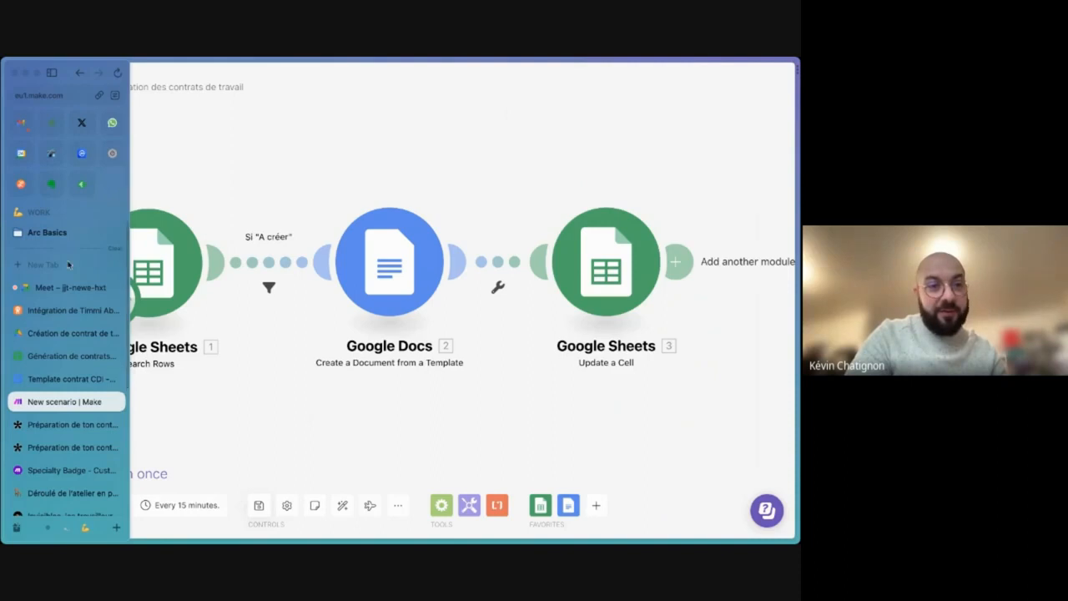
{"action": "left_click", "coordinate": [40, 359]}
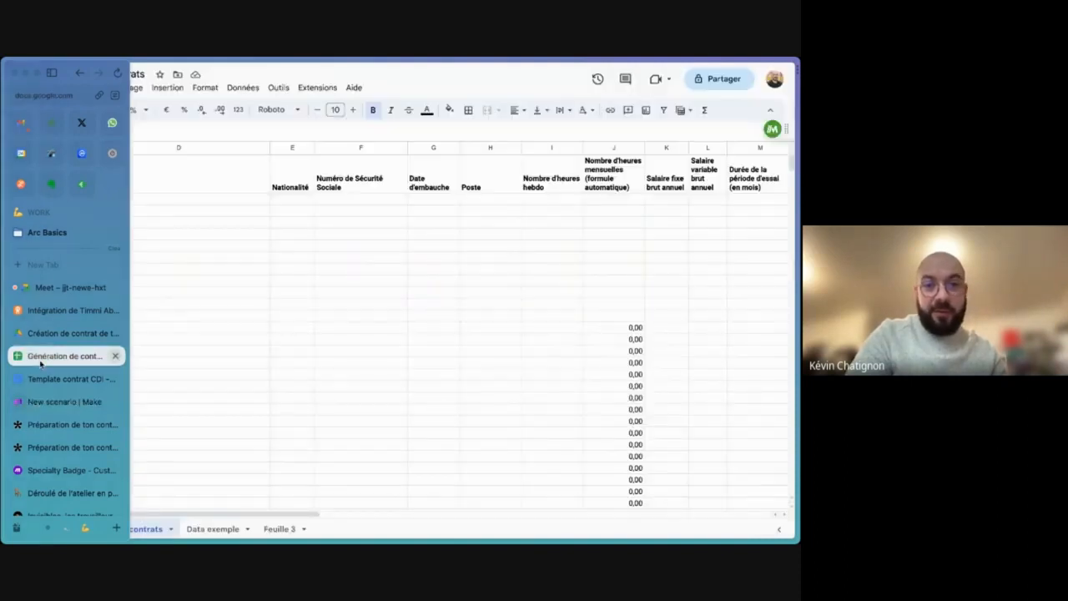
{"action": "left_click", "coordinate": [213, 528]}
{"action": "left_click_drag", "start_coordinate": [18, 200], "coordinate": [15, 330]}
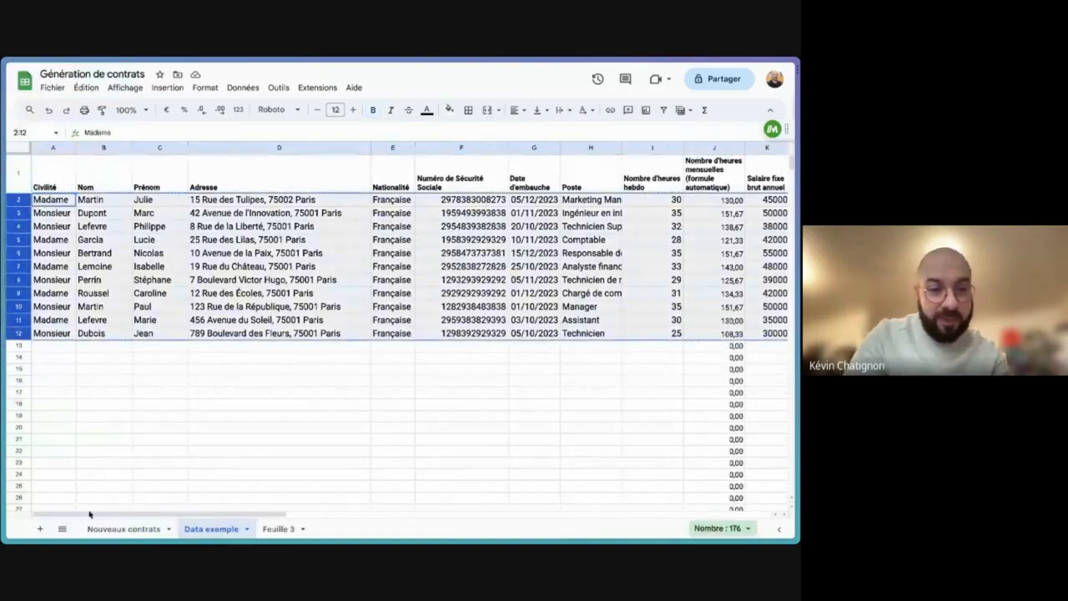
{"action": "left_click", "coordinate": [125, 529]}
{"action": "left_click", "coordinate": [18, 198]}
{"action": "key", "text": "ctrl+v"}
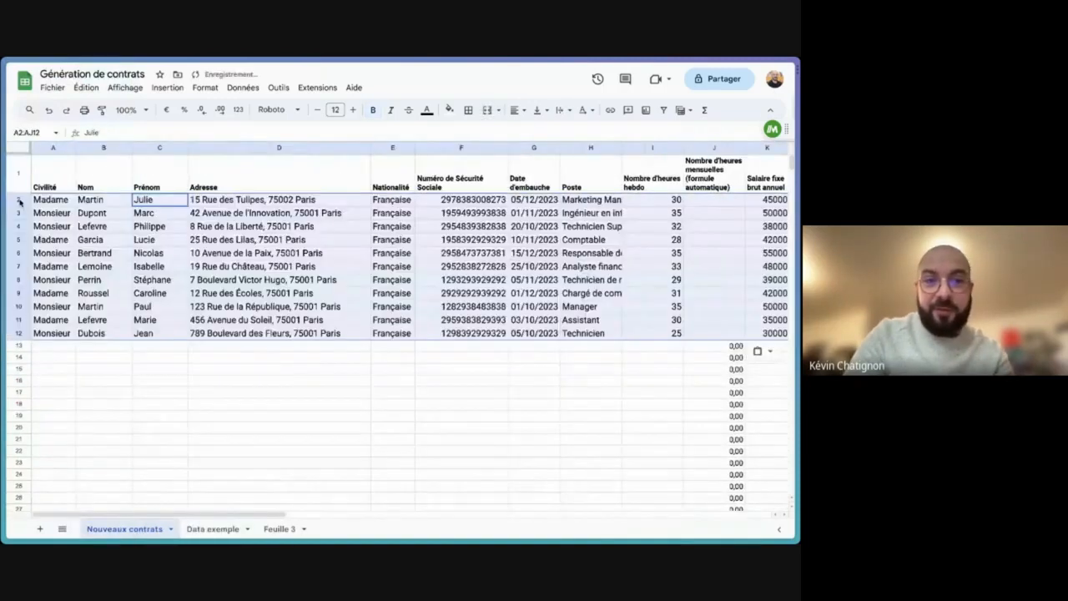
{"action": "left_click", "coordinate": [451, 358]}
Check the pasted rows' Création de contrat statuses and the status options available in cell P2.
{"action": "scroll", "coordinate": [448, 361], "scroll_direction": "right", "scroll_amount": 5}
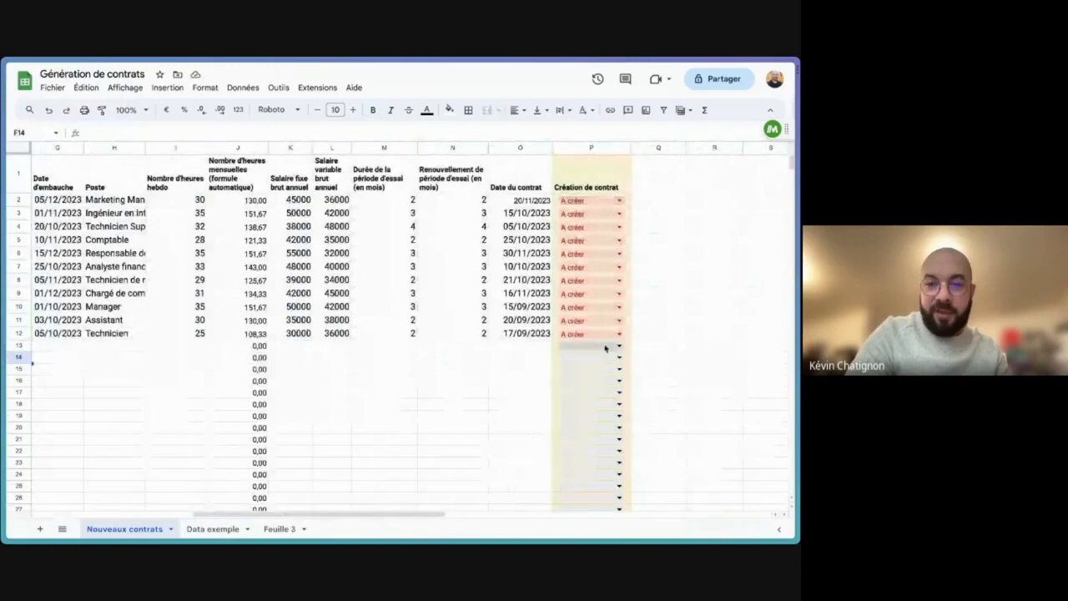
{"action": "left_click", "coordinate": [619, 202]}
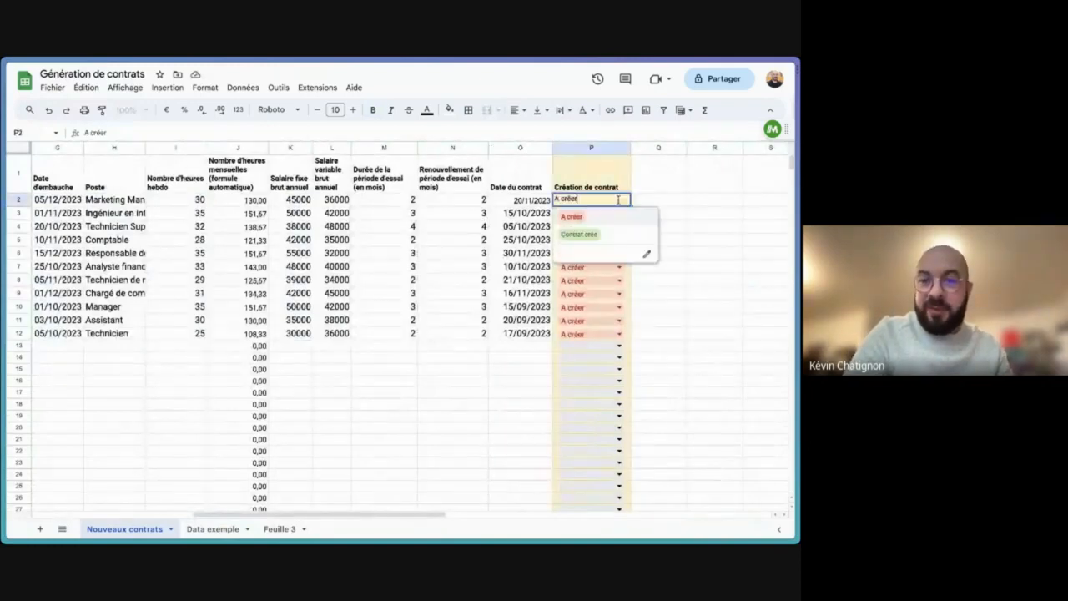
{"action": "left_click", "coordinate": [499, 232]}
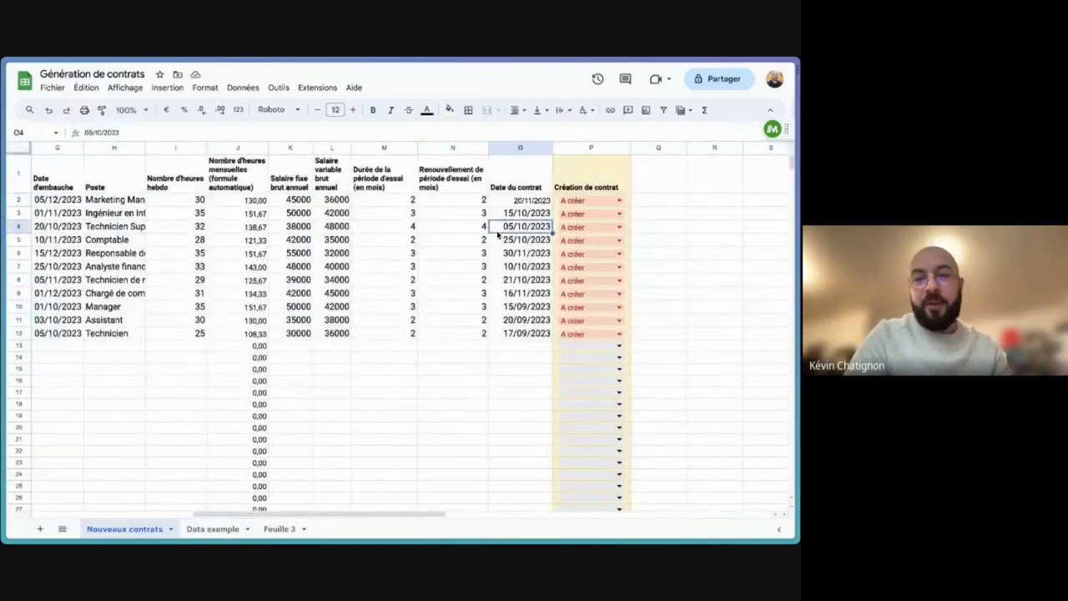
{"action": "scroll", "coordinate": [498, 234], "scroll_direction": "left", "scroll_amount": 3}
{"action": "scroll", "coordinate": [498, 234], "scroll_direction": "left", "scroll_amount": 3}
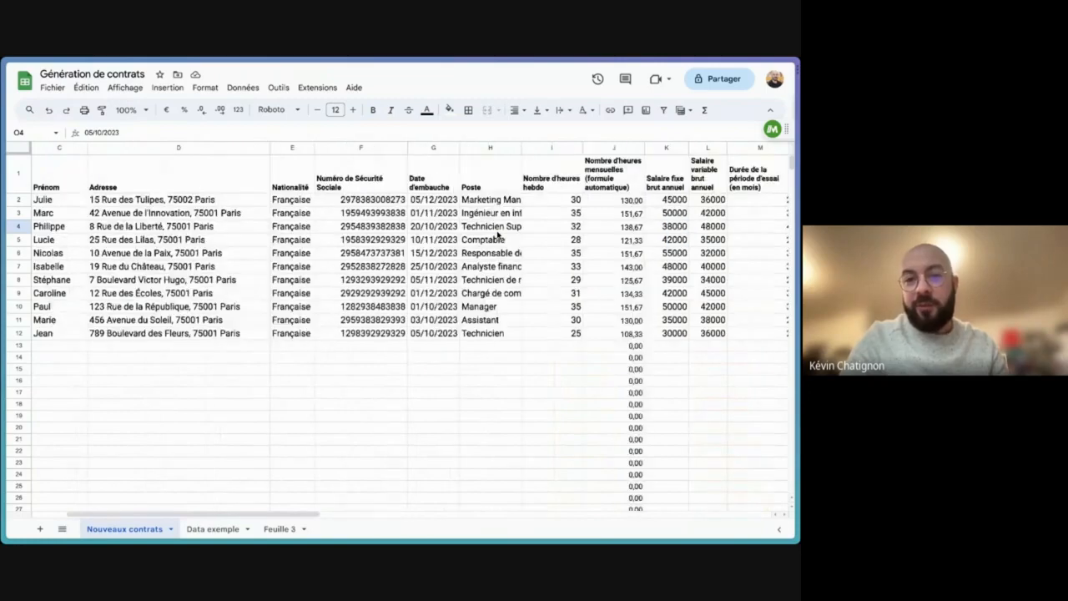
{"action": "left_click", "coordinate": [337, 216]}
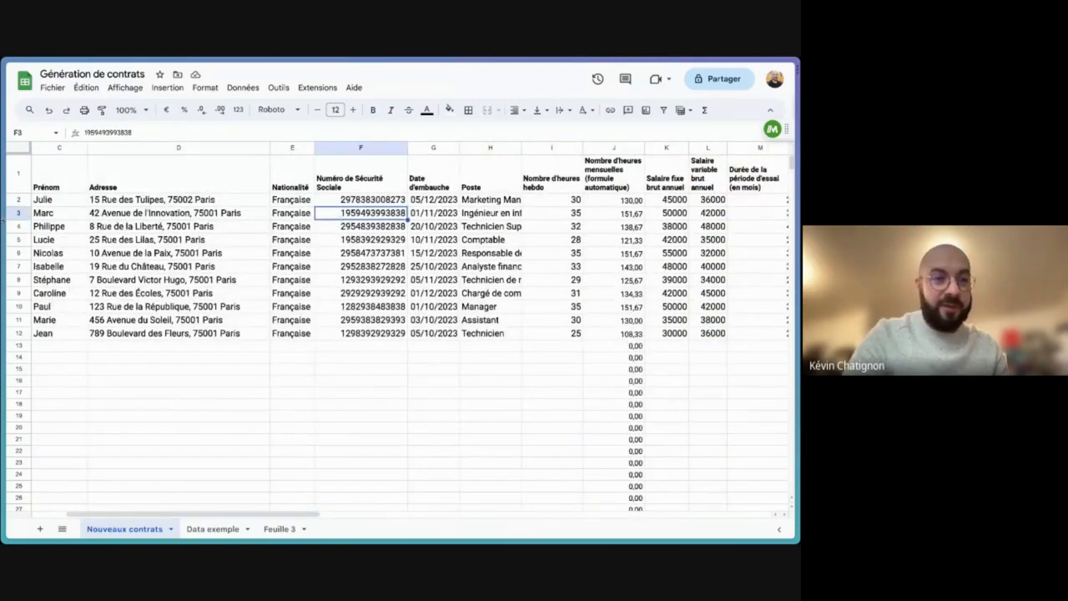
Switch back to the Make scenario Génération des contrats de travail and run it once.
{"action": "mouse_move", "coordinate": [3, 392]}
{"action": "left_click", "coordinate": [35, 404]}
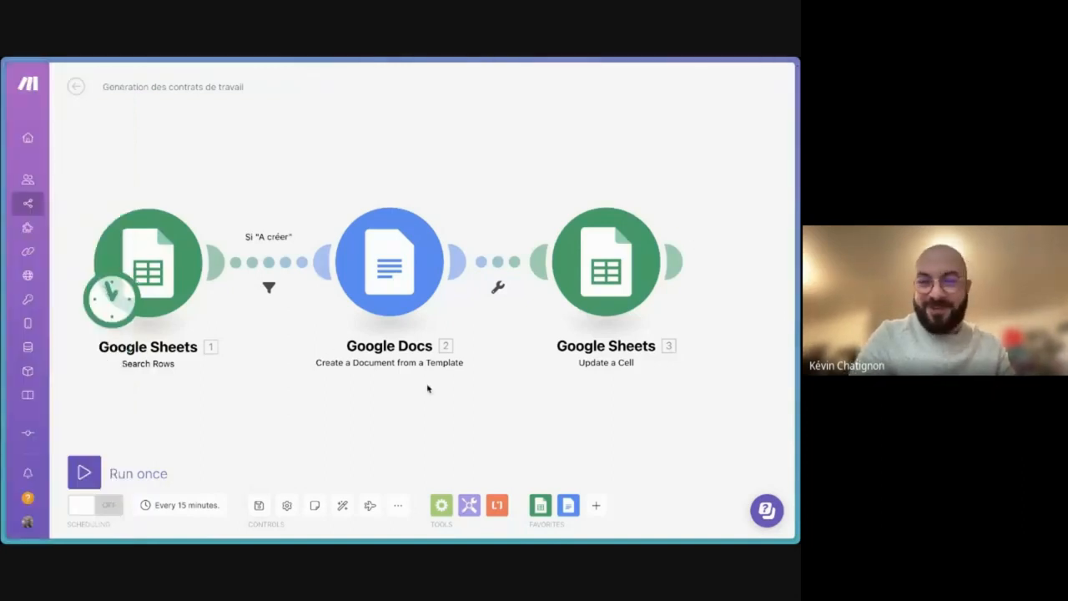
{"action": "left_click", "coordinate": [83, 476]}
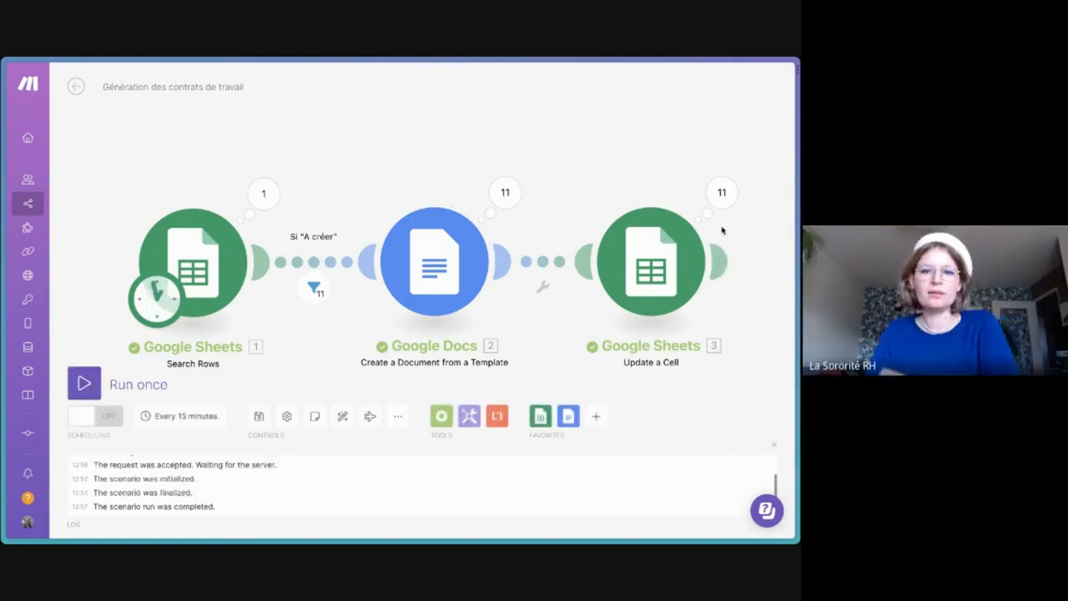
In Google Drive, open the Contrats générés folder, view the first generated contract and close it.
{"action": "mouse_move", "coordinate": [3, 213]}
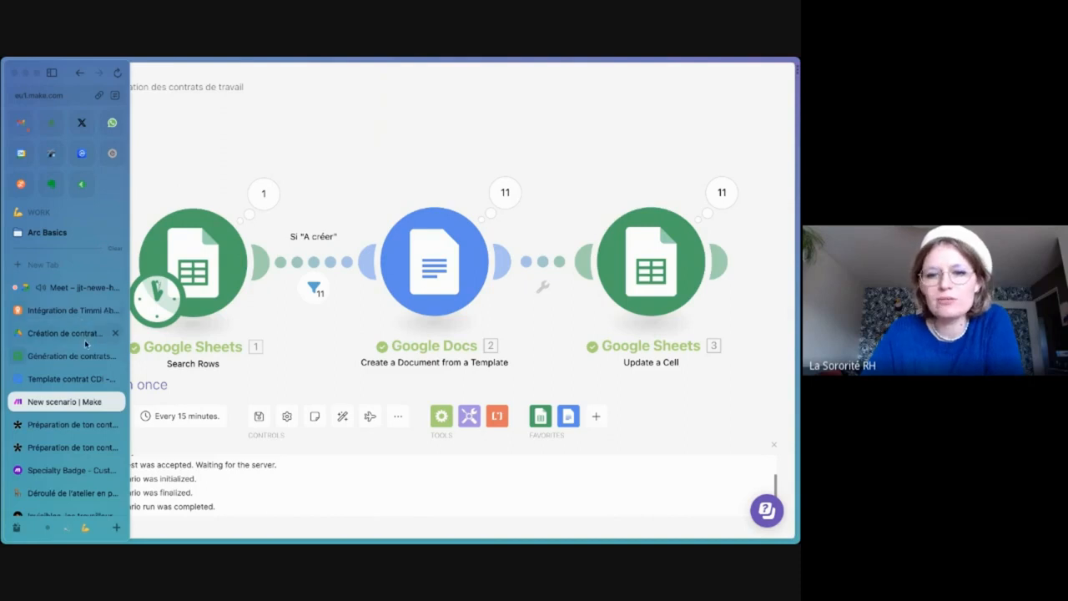
{"action": "left_click", "coordinate": [85, 343]}
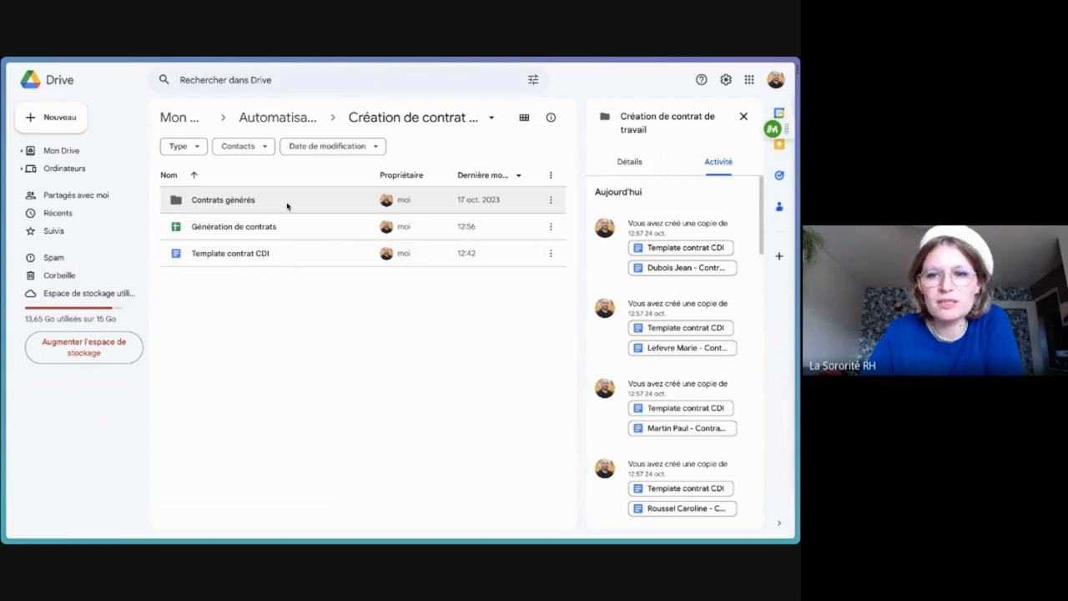
{"action": "double_click", "coordinate": [287, 207]}
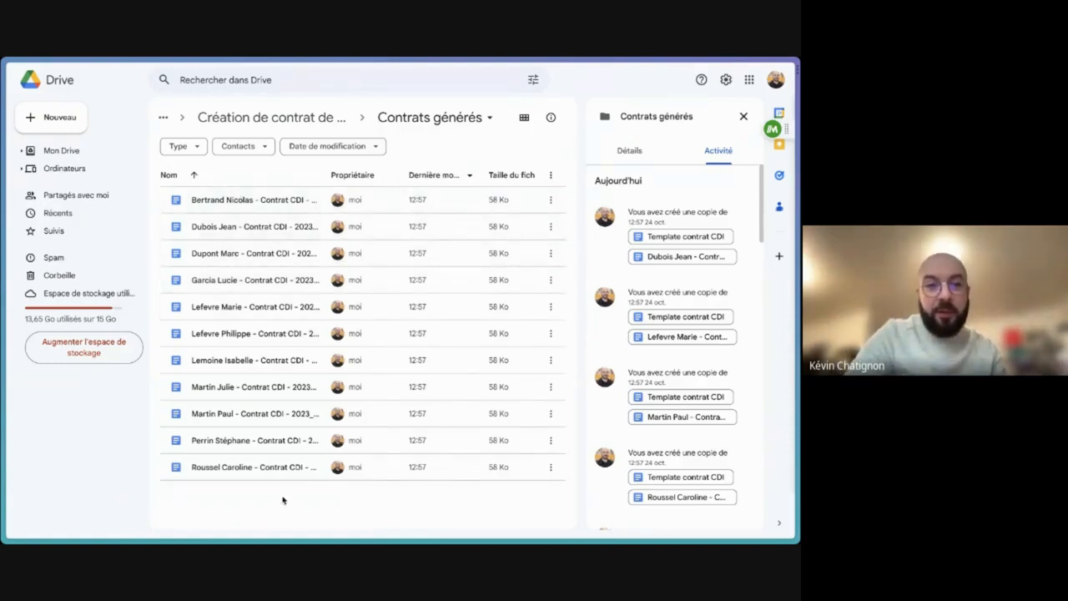
{"action": "left_click", "coordinate": [284, 202]}
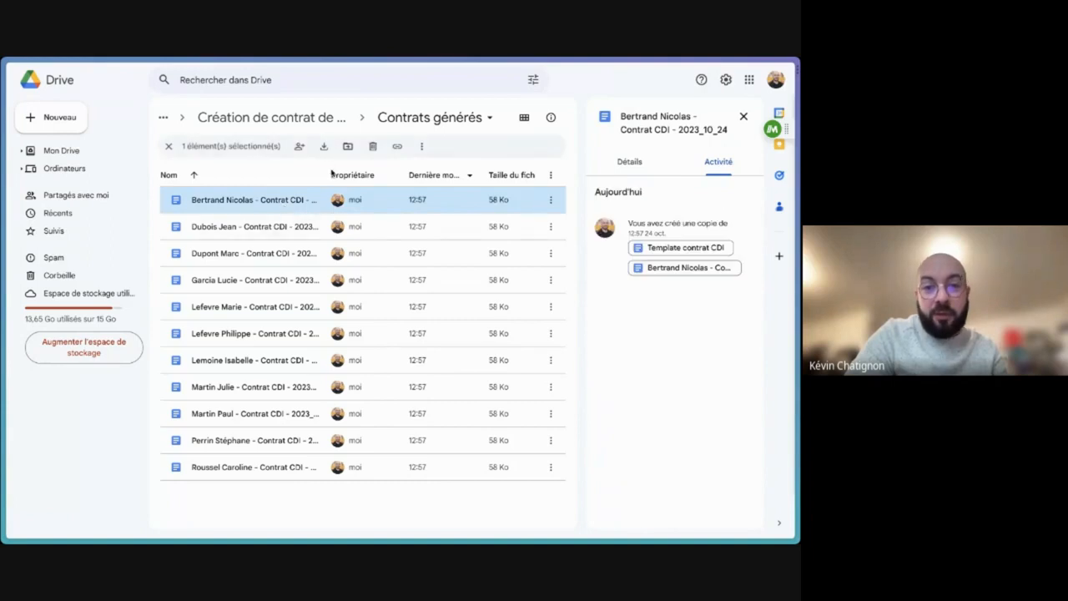
{"action": "double_click", "coordinate": [302, 206]}
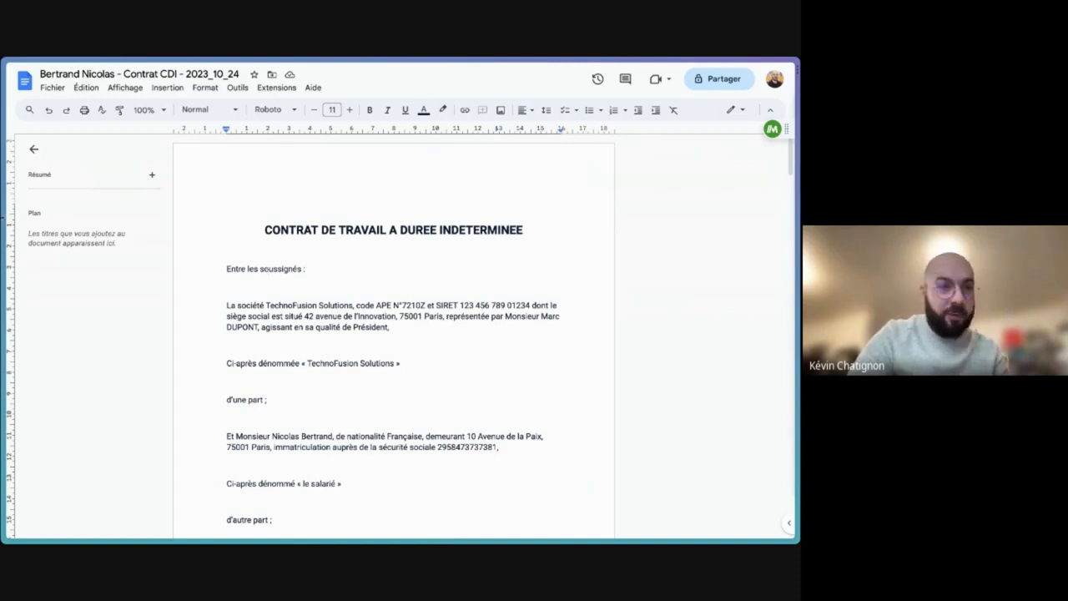
{"action": "mouse_move", "coordinate": [3, 351]}
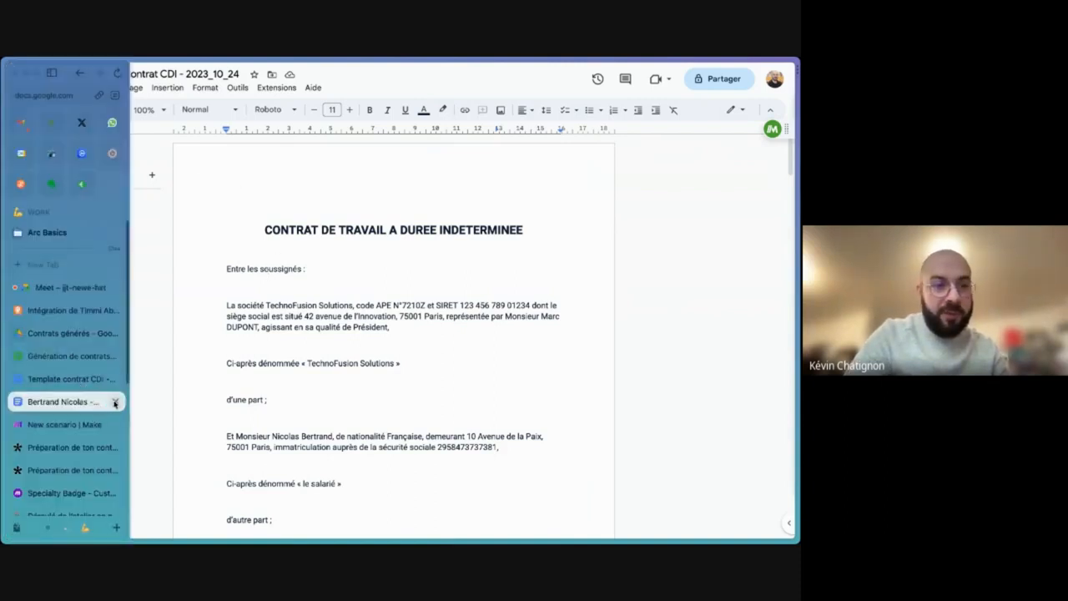
{"action": "left_click", "coordinate": [115, 403]}
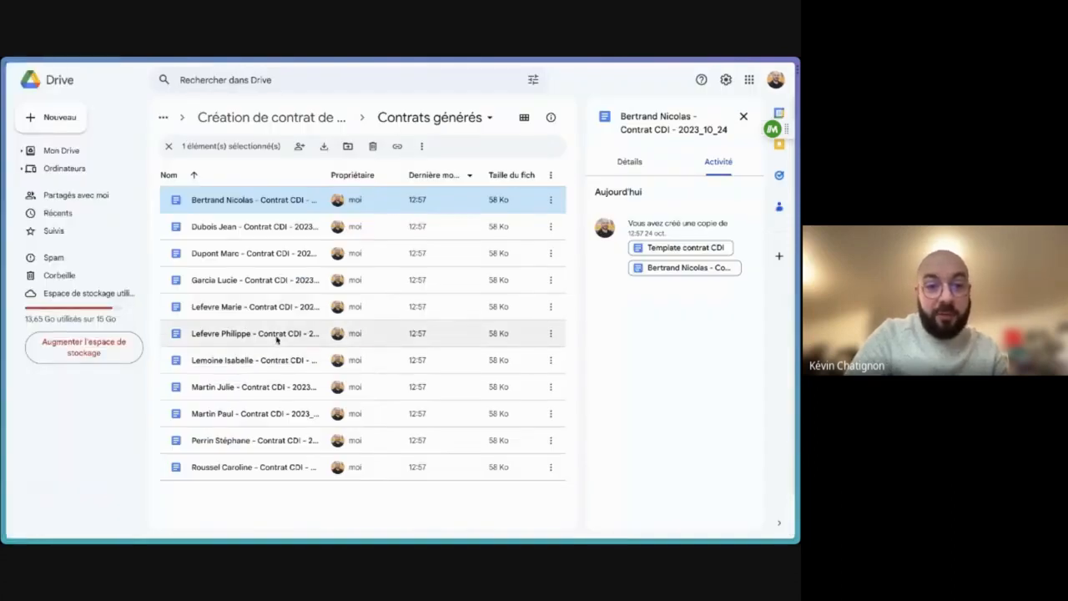
Open the sixth contract in the folder and review its filled-in clauses, including the trial period and remuneration.
{"action": "double_click", "coordinate": [277, 334]}
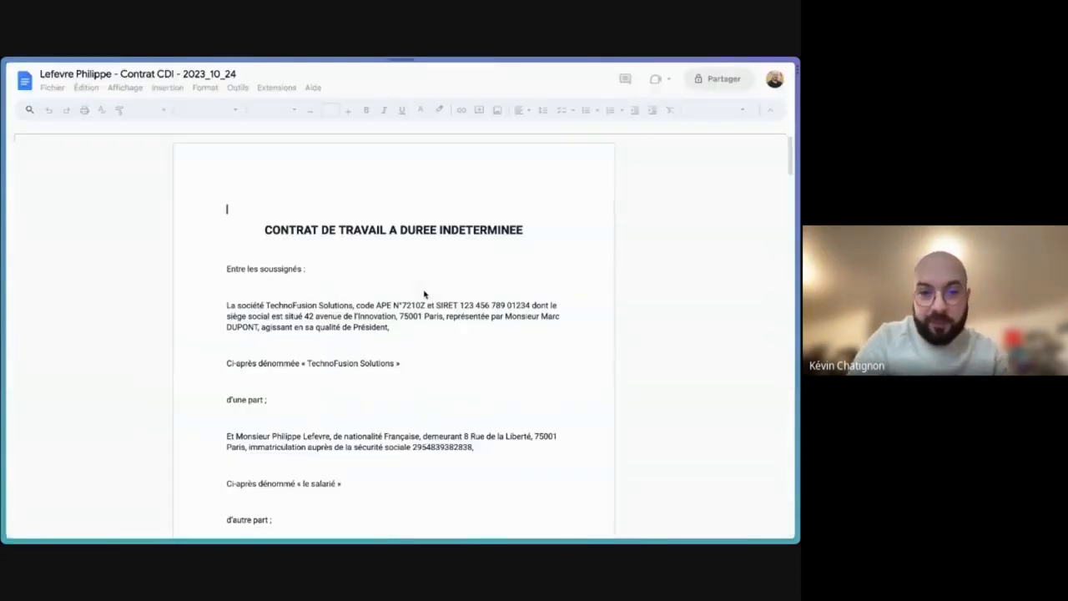
{"action": "scroll", "coordinate": [424, 293], "scroll_direction": "down", "scroll_amount": 10}
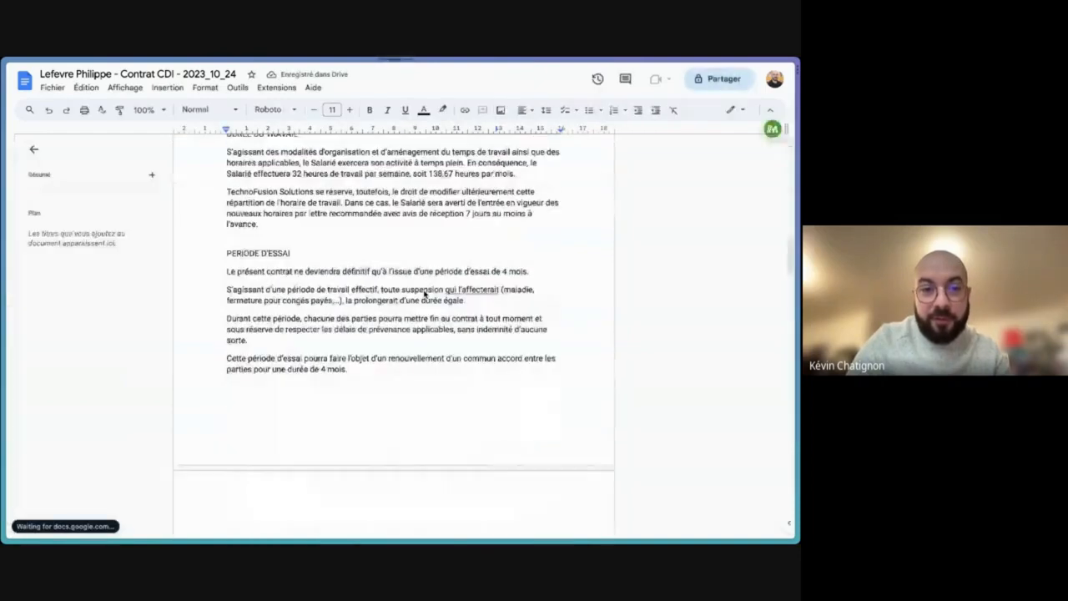
{"action": "scroll", "coordinate": [424, 294], "scroll_direction": "down", "scroll_amount": 10}
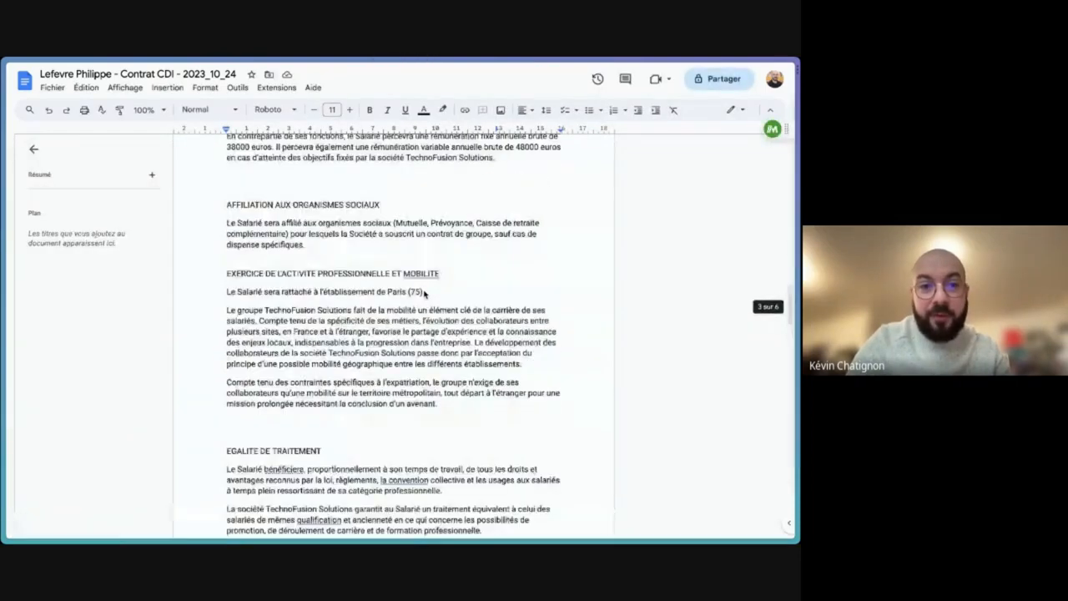
{"action": "scroll", "coordinate": [424, 294], "scroll_direction": "up", "scroll_amount": 4}
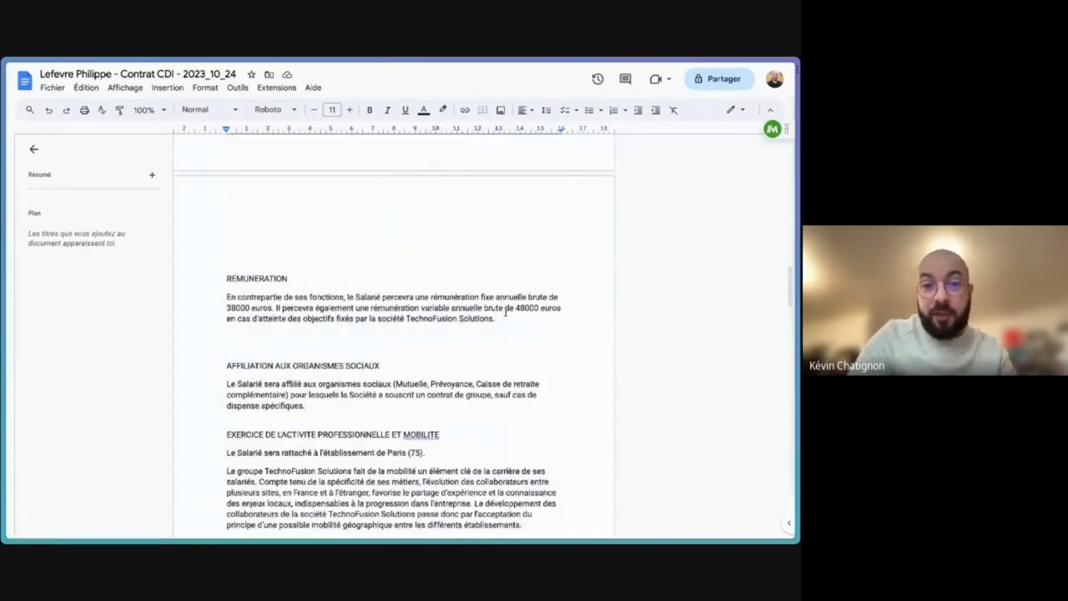
In the Nouveaux contrats sheet, examine row 4 across all its columns, including the contract creation status.
{"action": "mouse_move", "coordinate": [3, 247]}
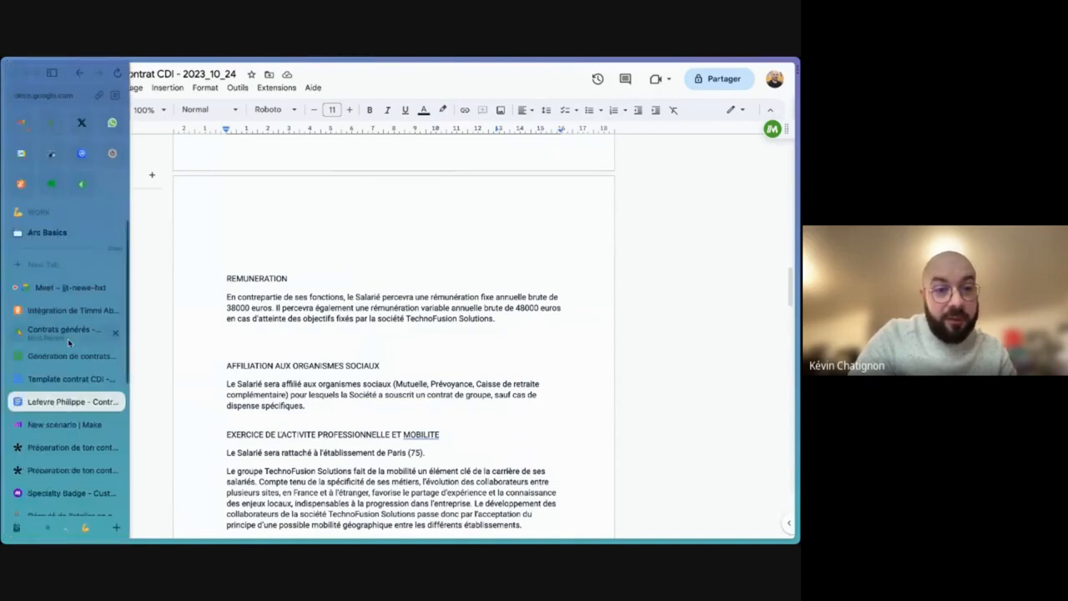
{"action": "left_click", "coordinate": [74, 357]}
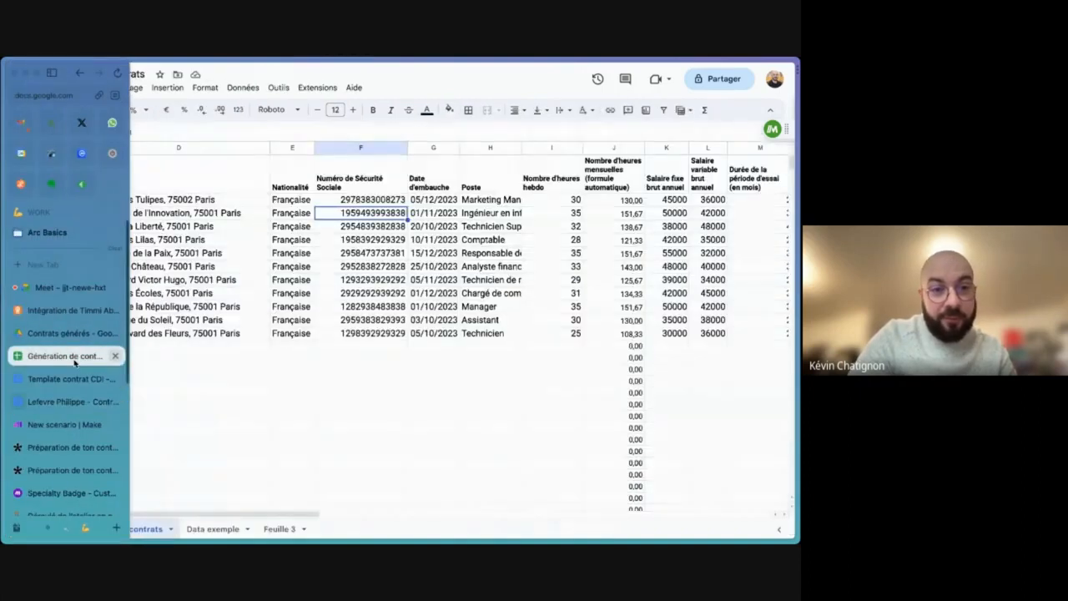
{"action": "left_click", "coordinate": [318, 239]}
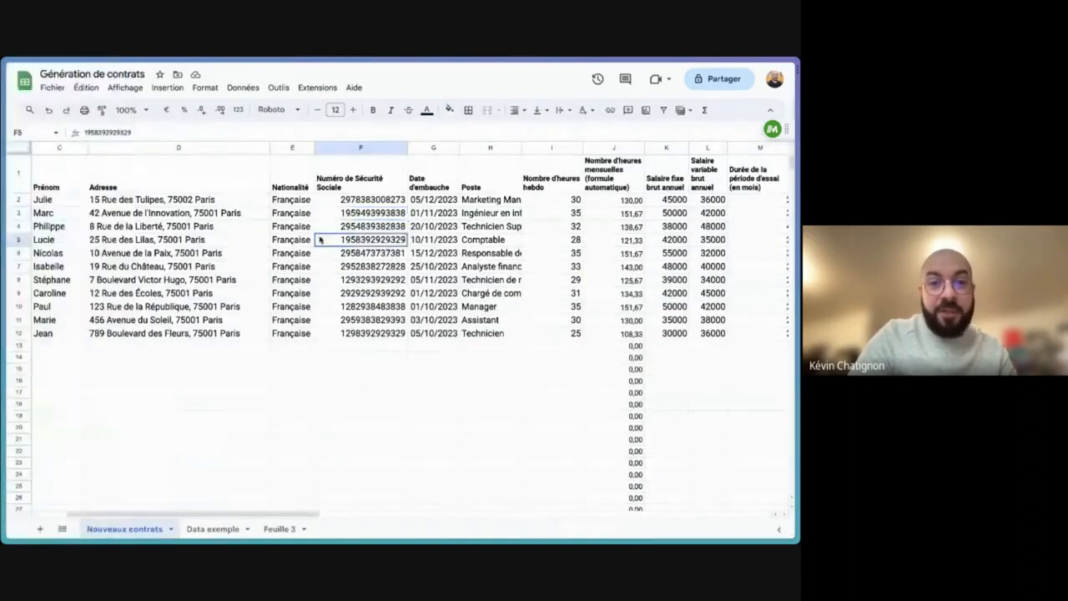
{"action": "left_click", "coordinate": [175, 226]}
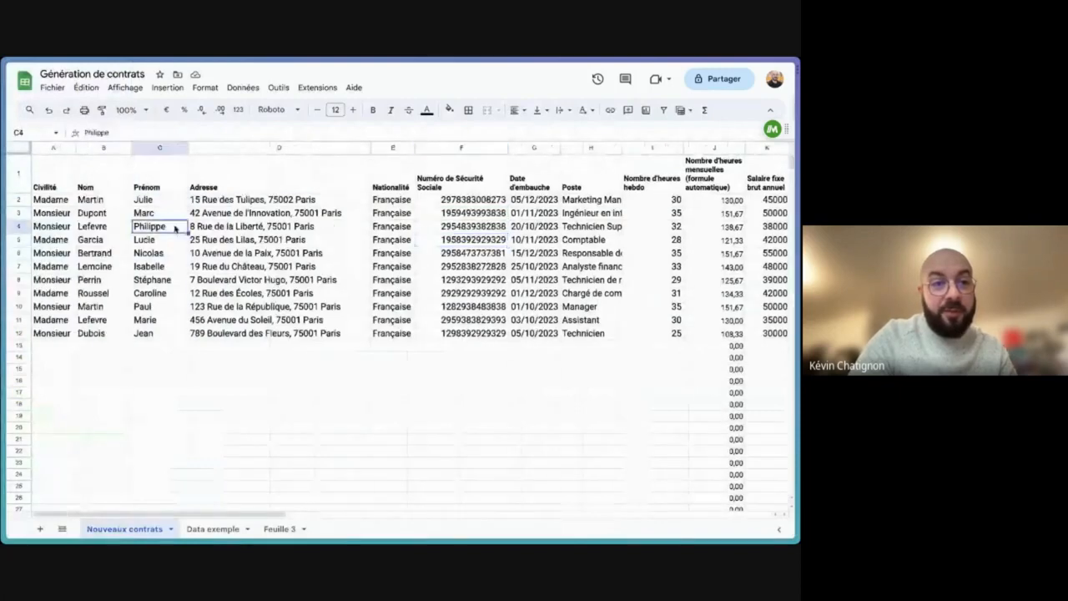
{"action": "left_click", "coordinate": [18, 226]}
{"action": "scroll", "coordinate": [257, 260], "scroll_direction": "right", "scroll_amount": 10}
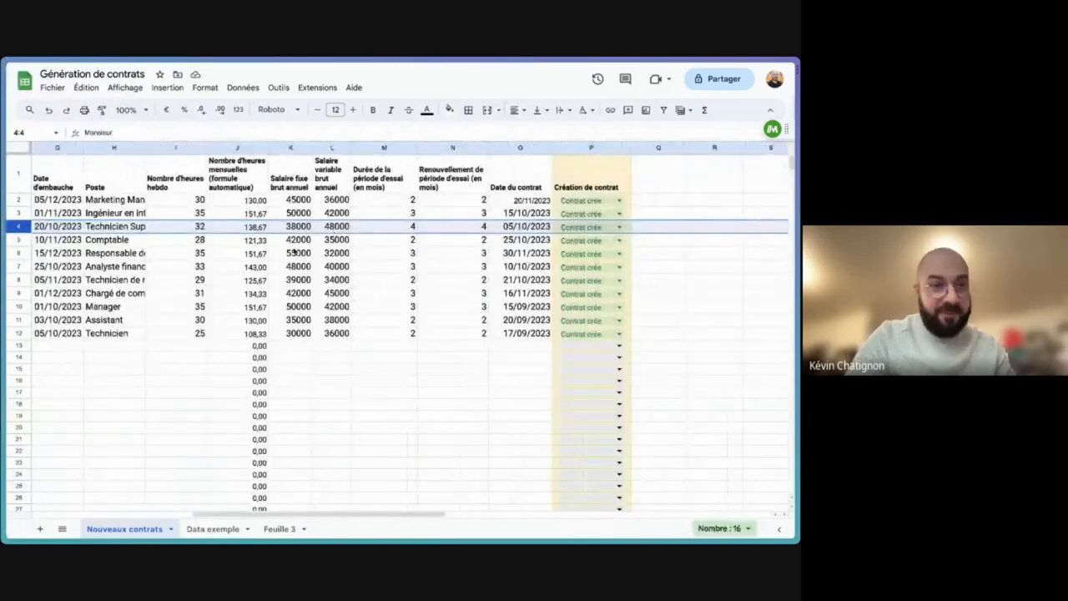
{"action": "scroll", "coordinate": [294, 250], "scroll_direction": "left", "scroll_amount": 2}
{"action": "scroll", "coordinate": [293, 252], "scroll_direction": "left", "scroll_amount": 8}
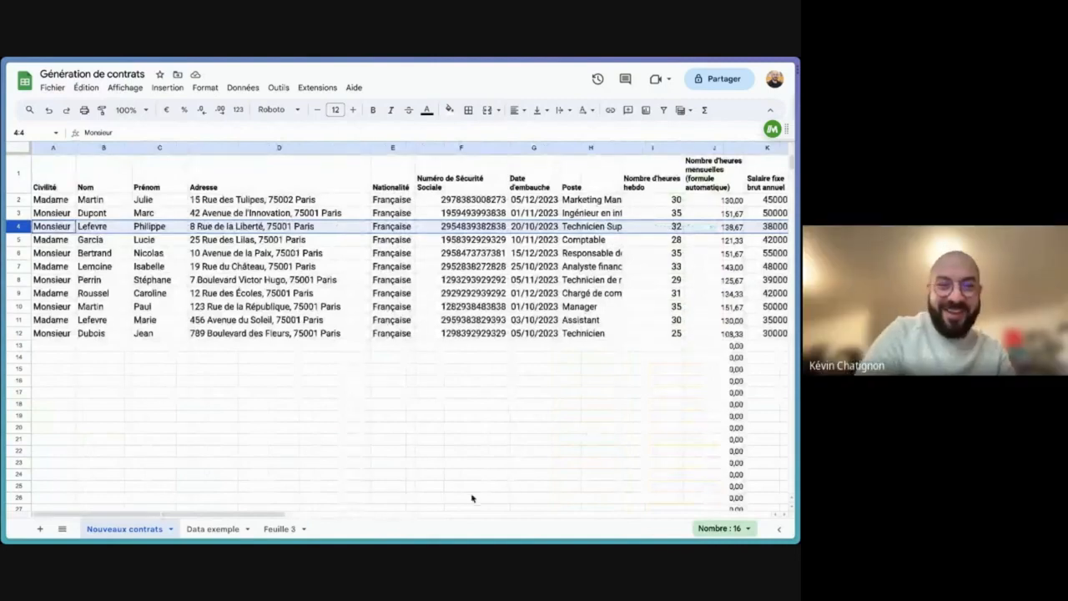
Return to the Contrats générés folder in Google Drive and open the ninth contract.
{"action": "mouse_move", "coordinate": [5, 317]}
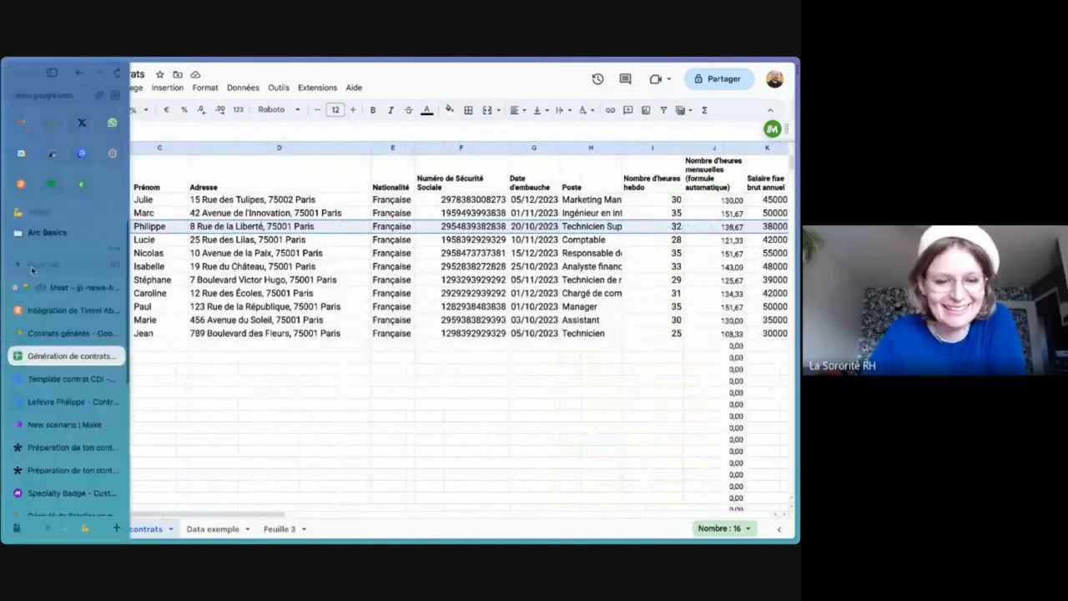
{"action": "left_click", "coordinate": [72, 335]}
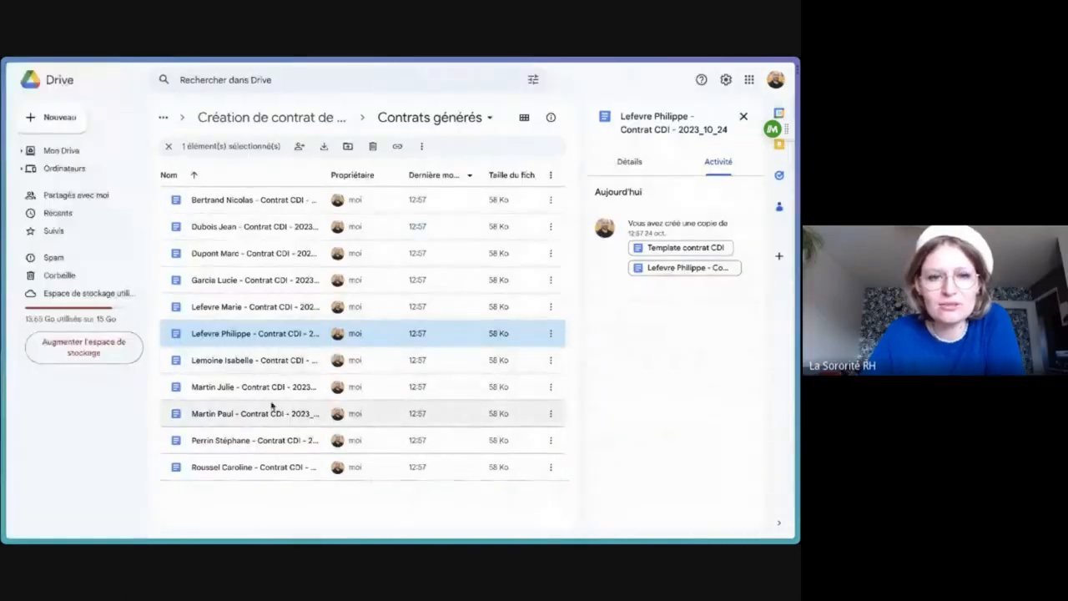
{"action": "double_click", "coordinate": [271, 413]}
Go back to the Génération de contrats spreadsheet and review the Création de contrat column in Nouveaux contrats.
{"action": "mouse_move", "coordinate": [3, 266]}
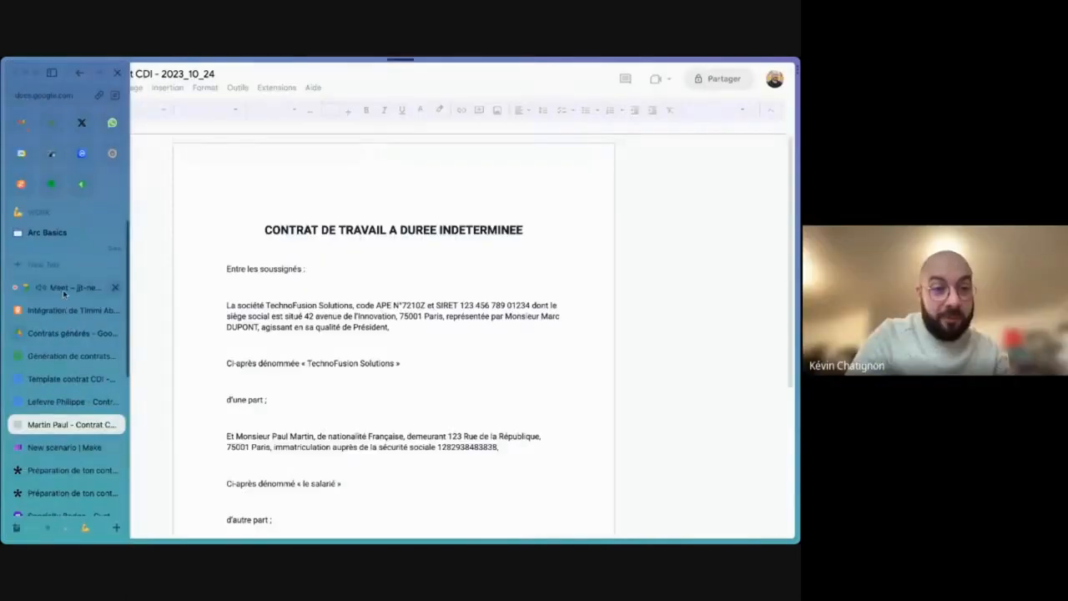
{"action": "left_click", "coordinate": [66, 334]}
{"action": "left_click", "coordinate": [71, 356]}
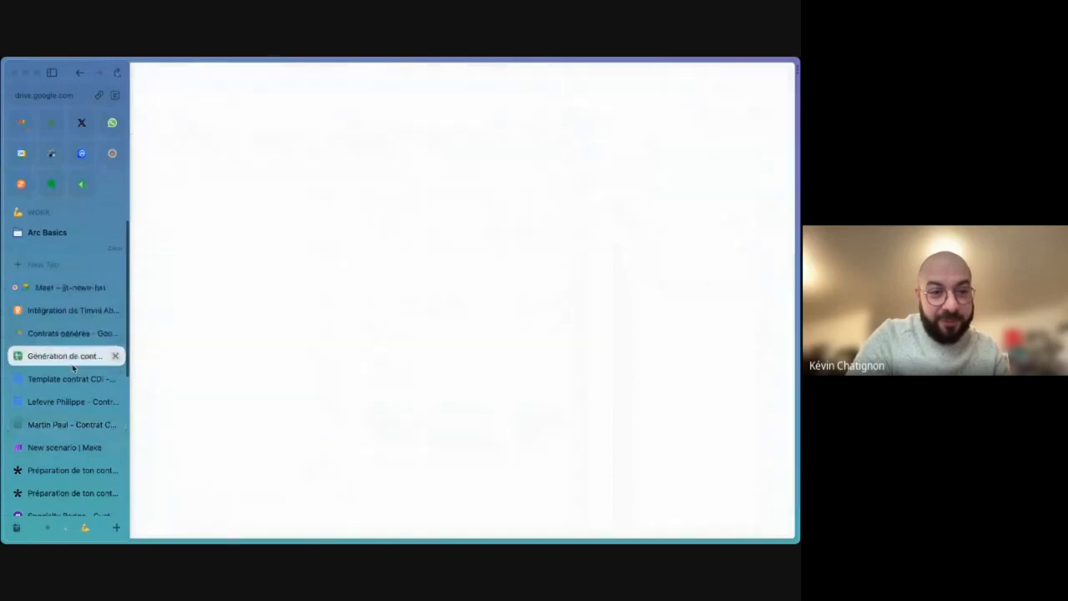
{"action": "scroll", "coordinate": [358, 301], "scroll_direction": "right", "scroll_amount": 10}
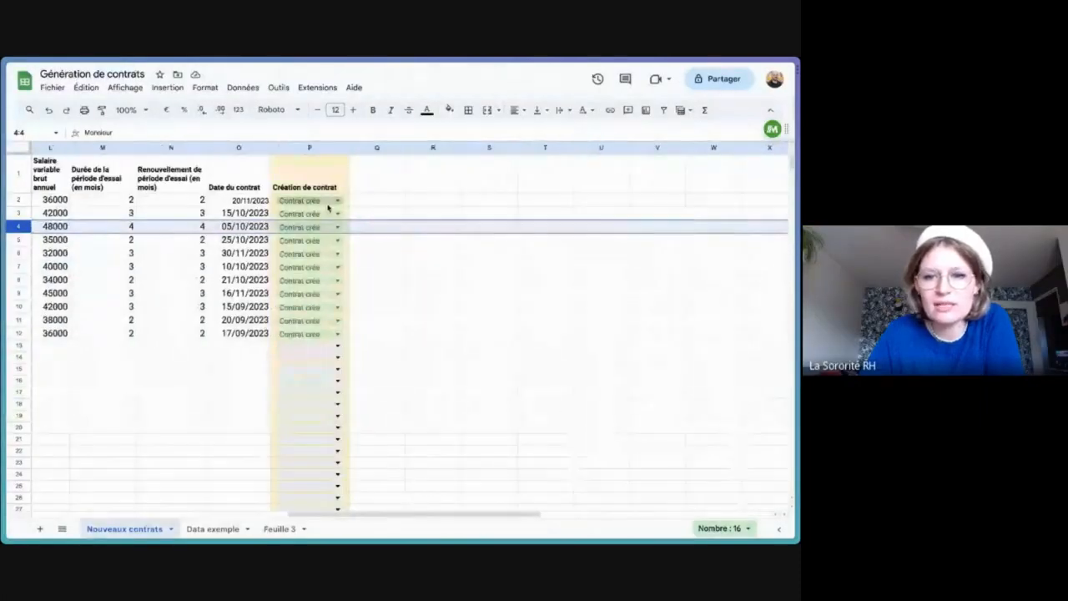
Review the Nouveaux contrats rows from the Création de contrat column back to the Civilité column.
{"action": "scroll", "coordinate": [371, 232], "scroll_direction": "left", "scroll_amount": 2}
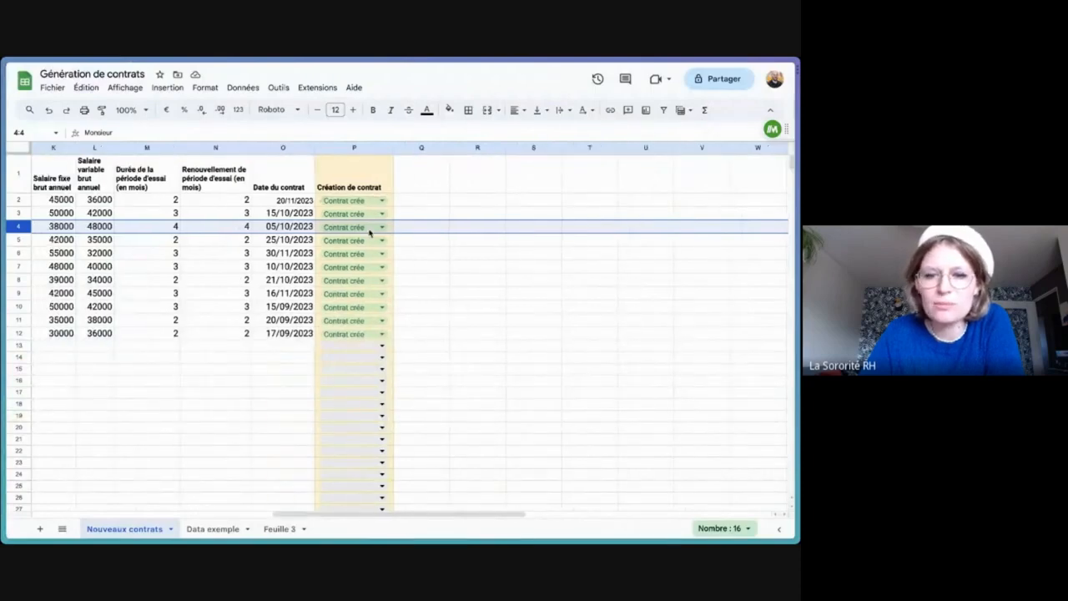
{"action": "scroll", "coordinate": [370, 232], "scroll_direction": "left", "scroll_amount": 6}
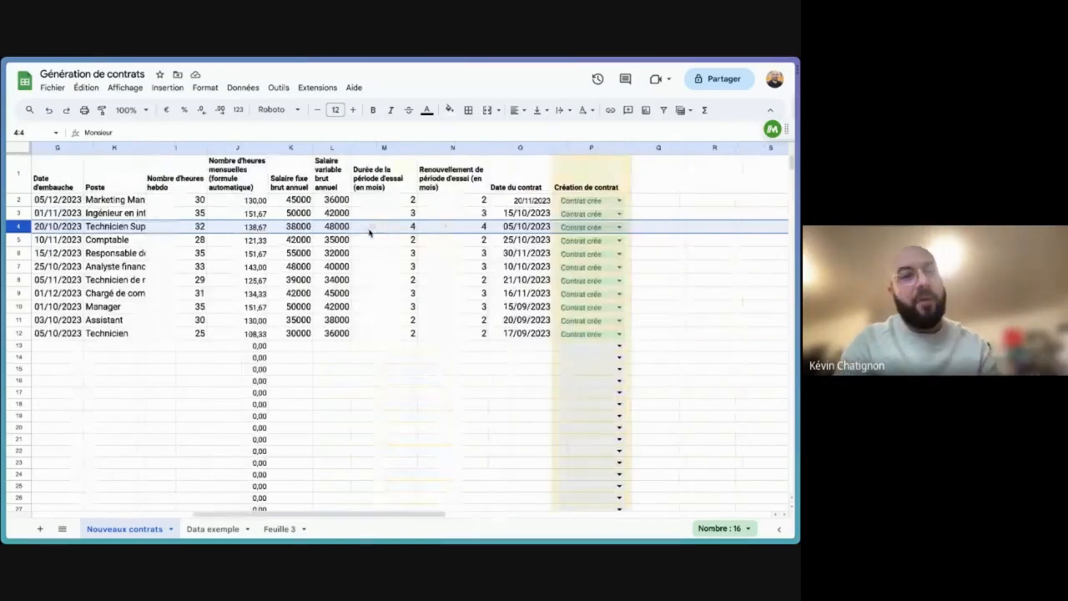
{"action": "scroll", "coordinate": [371, 233], "scroll_direction": "left", "scroll_amount": 5}
{"action": "scroll", "coordinate": [370, 233], "scroll_direction": "left", "scroll_amount": 3}
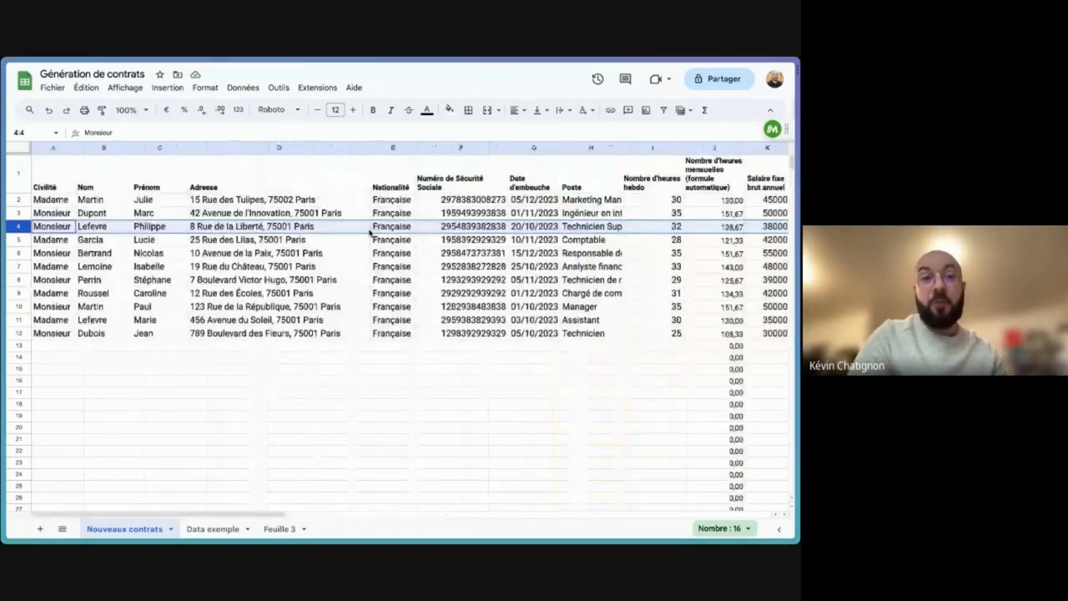
Switch to Make, run the Génération des contrats de travail scenario once again and check the Search Rows output.
{"action": "mouse_move", "coordinate": [2, 248]}
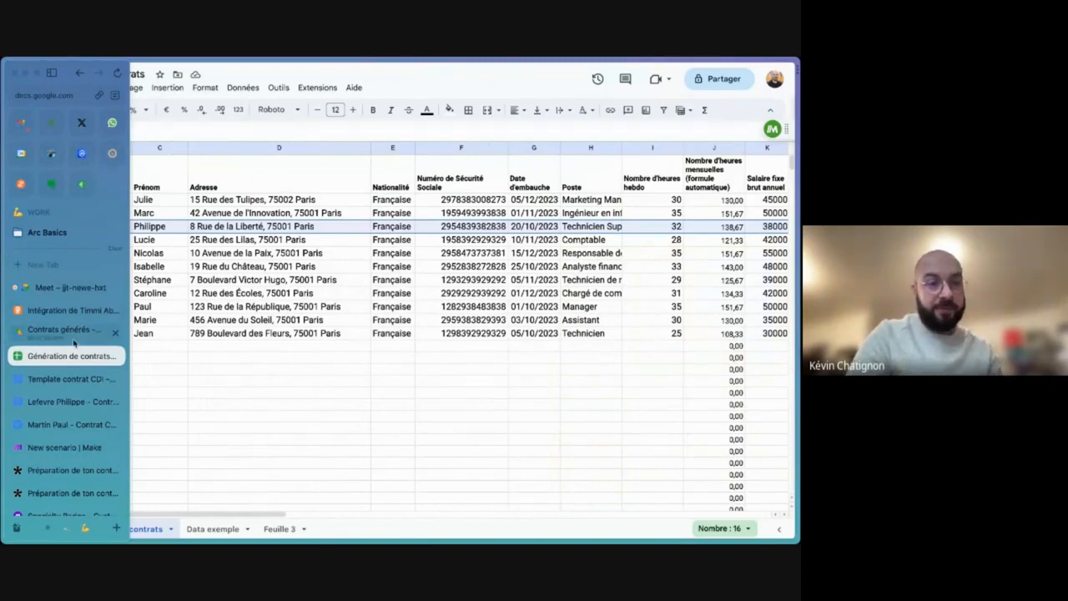
{"action": "left_click", "coordinate": [72, 448]}
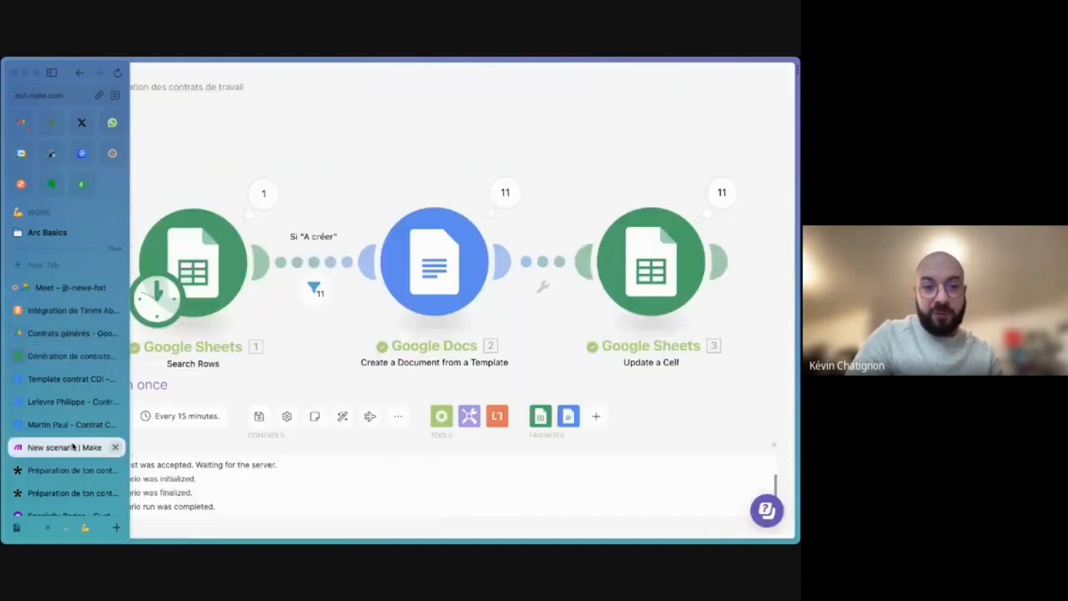
{"action": "left_click", "coordinate": [90, 385]}
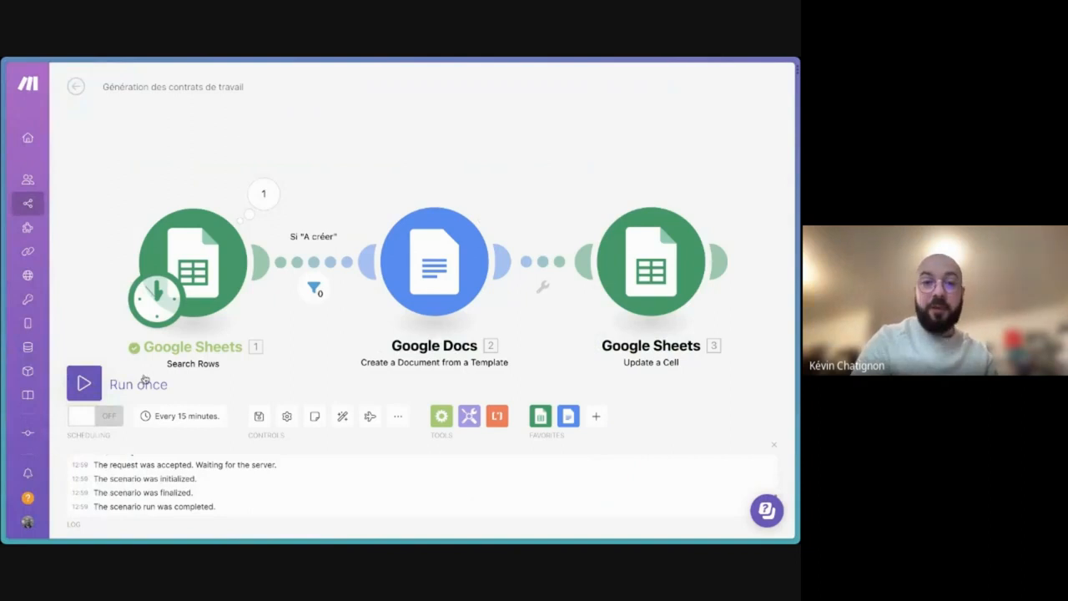
{"action": "left_click", "coordinate": [261, 198]}
{"action": "left_click", "coordinate": [261, 197]}
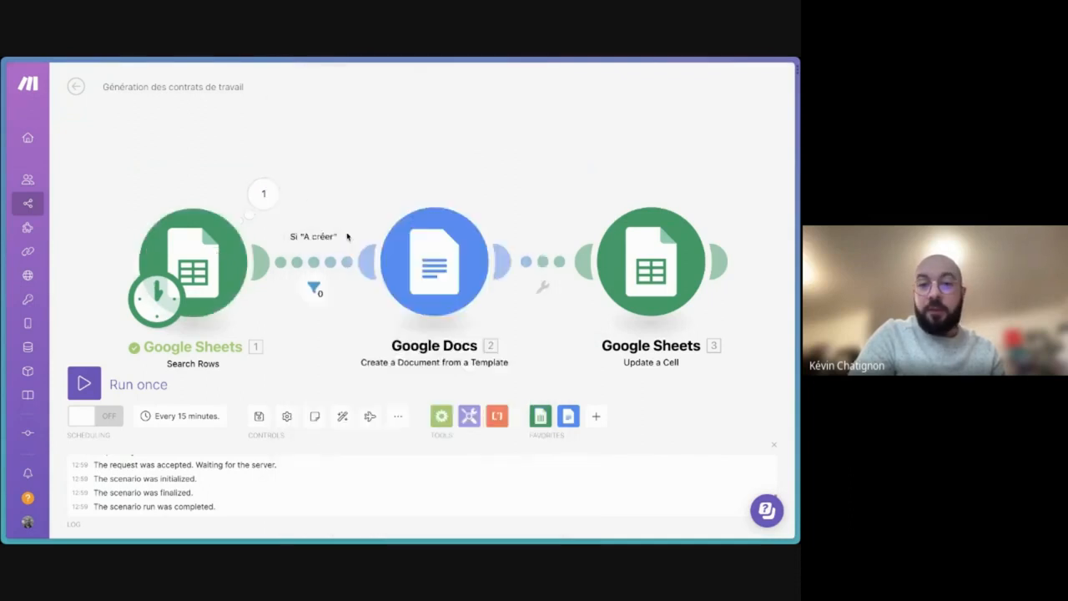
Check the Contrats générés folder in Google Drive, and the contract dates and creation statuses in the Génération de contrats spreadsheet.
{"action": "mouse_move", "coordinate": [2, 299]}
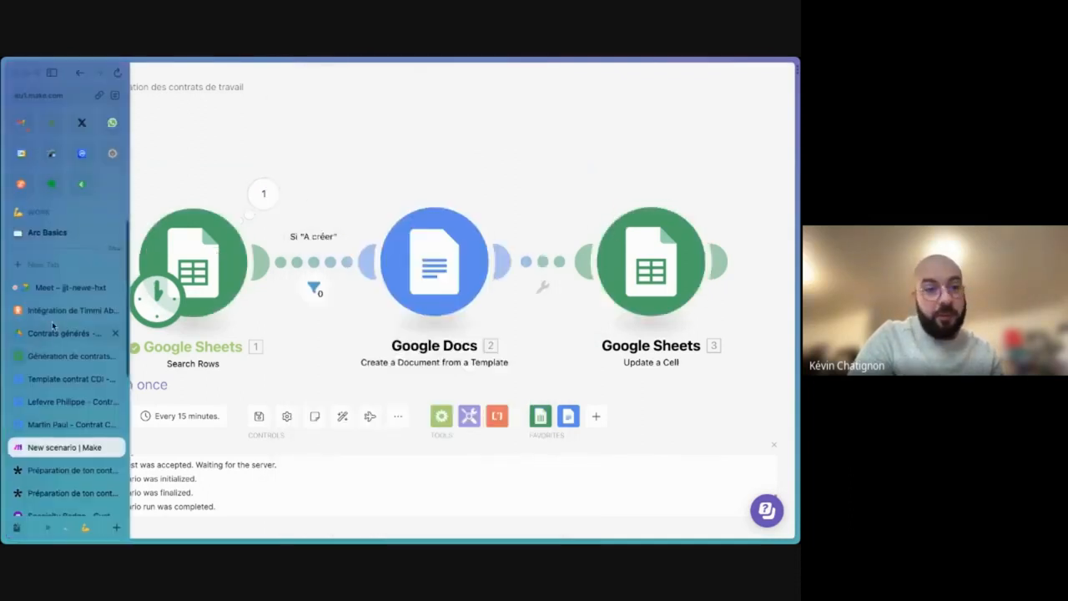
{"action": "left_click", "coordinate": [72, 334]}
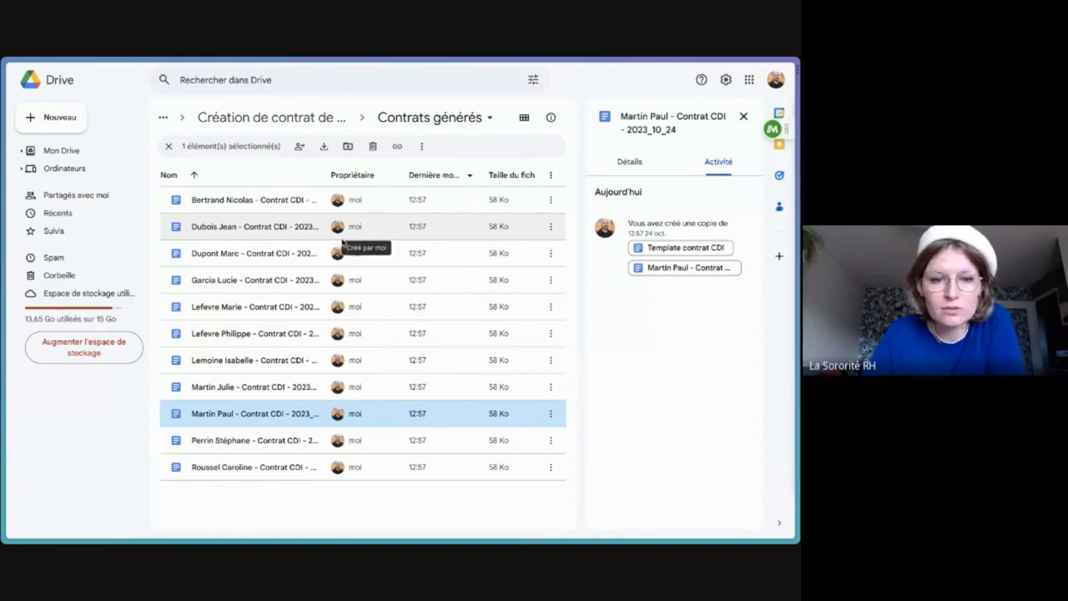
{"action": "mouse_move", "coordinate": [8, 292]}
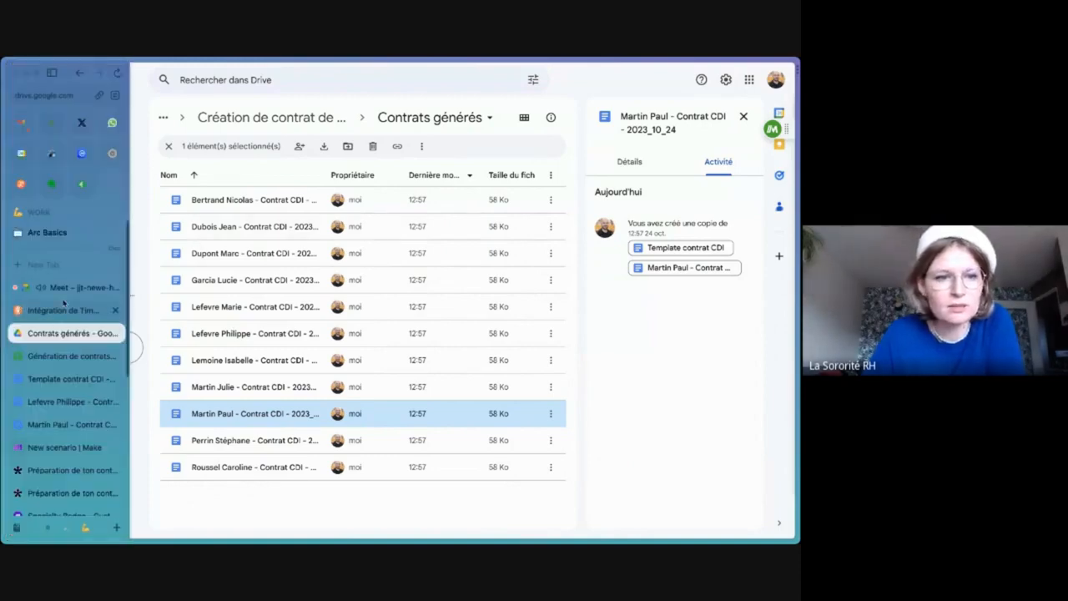
{"action": "left_click", "coordinate": [66, 356]}
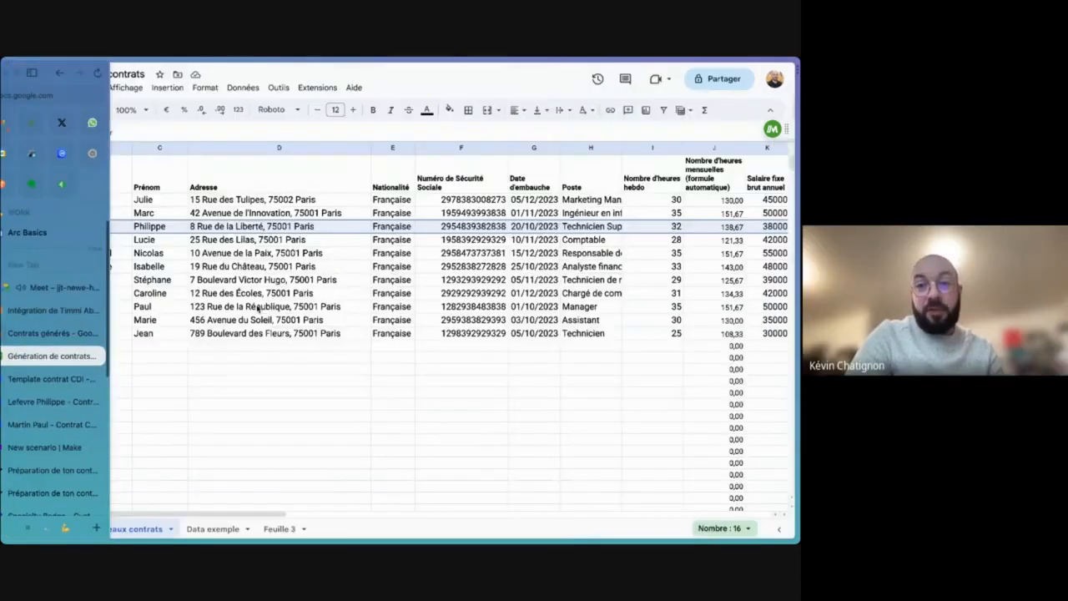
{"action": "scroll", "coordinate": [334, 300], "scroll_direction": "right", "scroll_amount": 5}
{"action": "scroll", "coordinate": [386, 298], "scroll_direction": "right", "scroll_amount": 1}
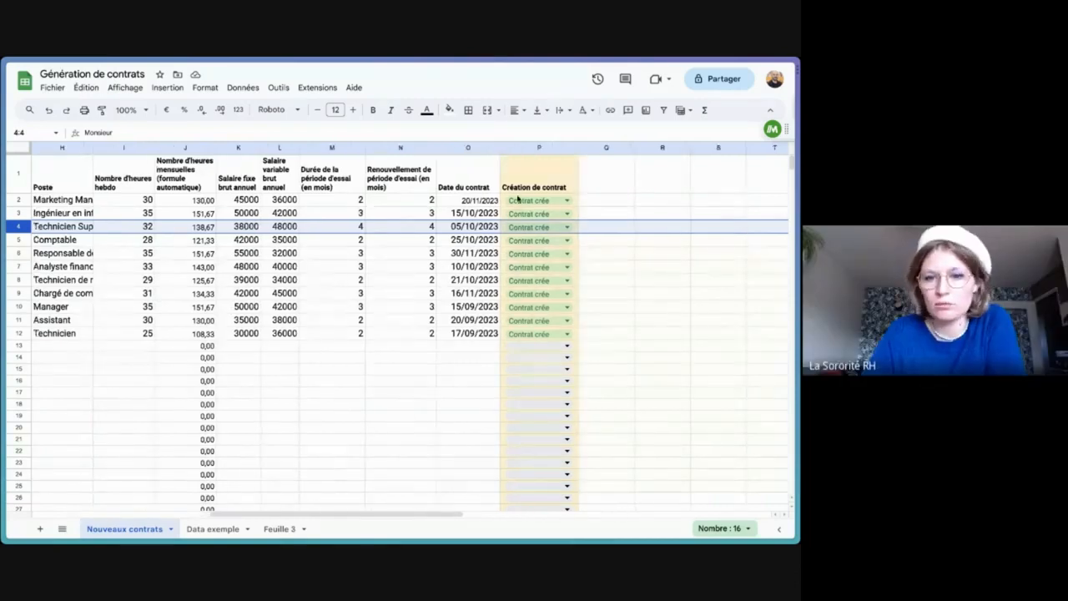
{"action": "left_click", "coordinate": [487, 204]}
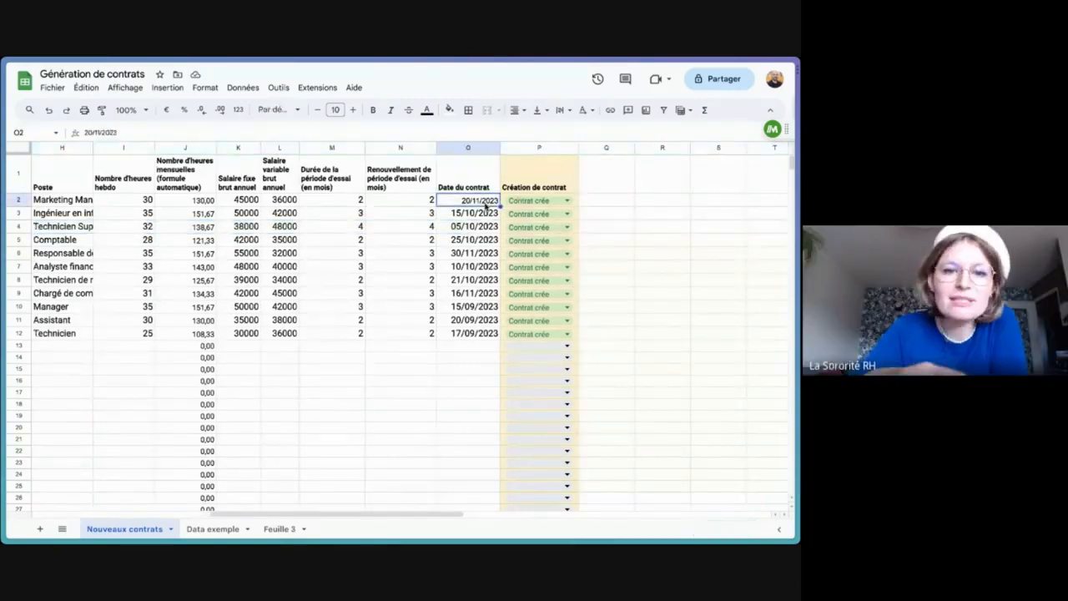
Switch back to the Contrats générés folder in Google Drive to view the list of generated contracts.
{"action": "mouse_move", "coordinate": [4, 334]}
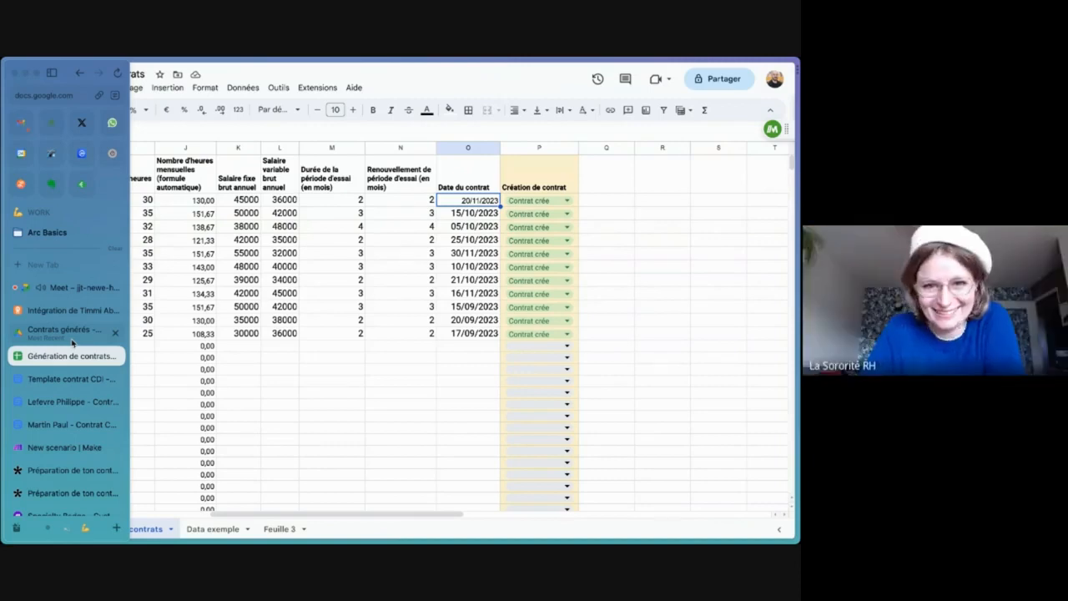
{"action": "left_click", "coordinate": [72, 340]}
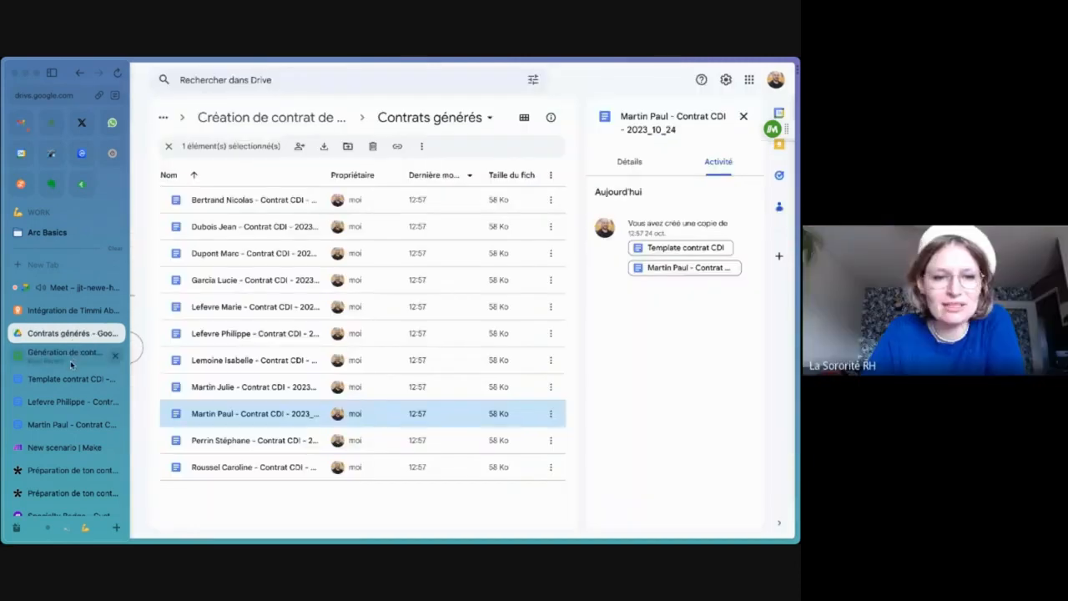